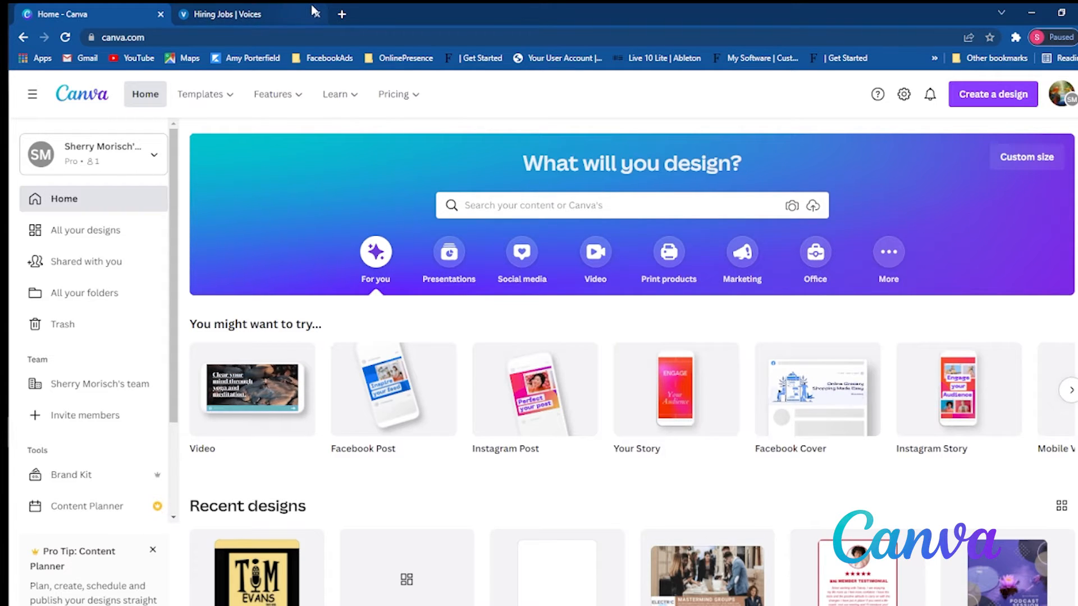
- Create a new blank design using the Pinterest Pin (1000 × 1500) preset
left_click(317, 14)
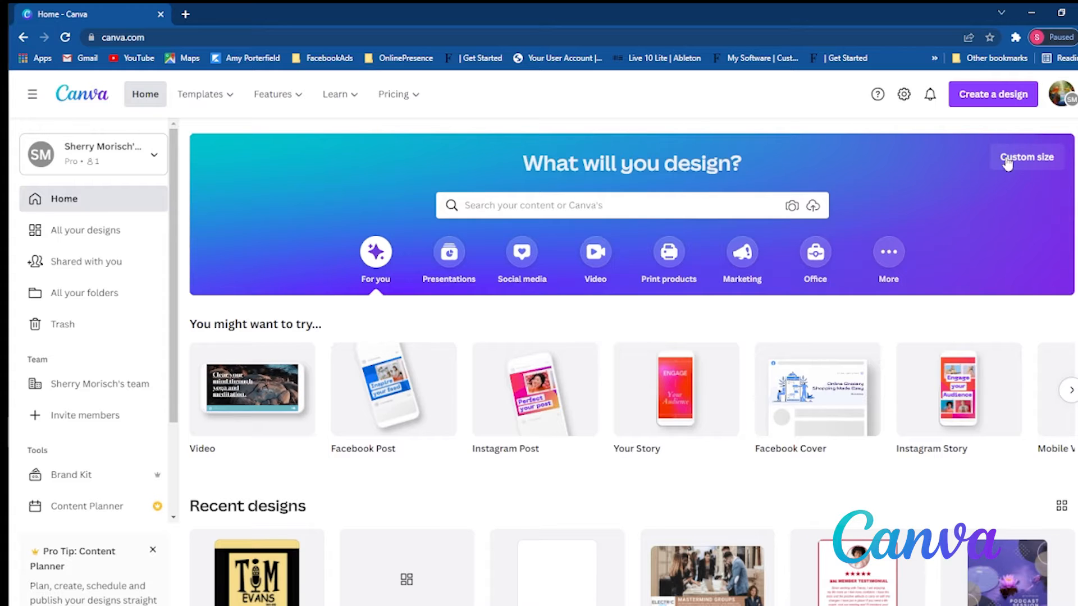
left_click(1011, 106)
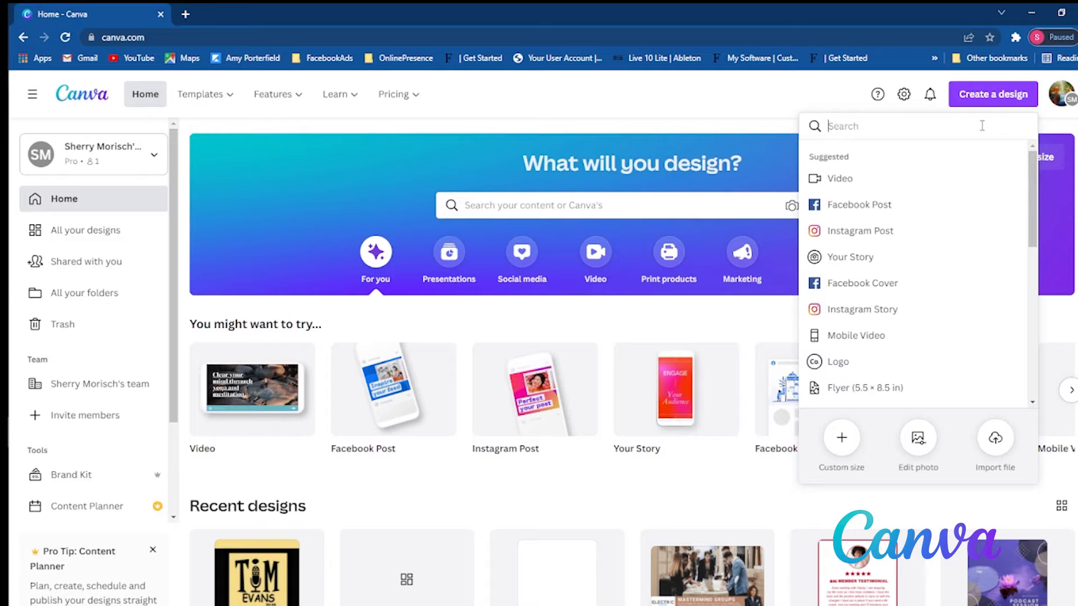
type("Pin")
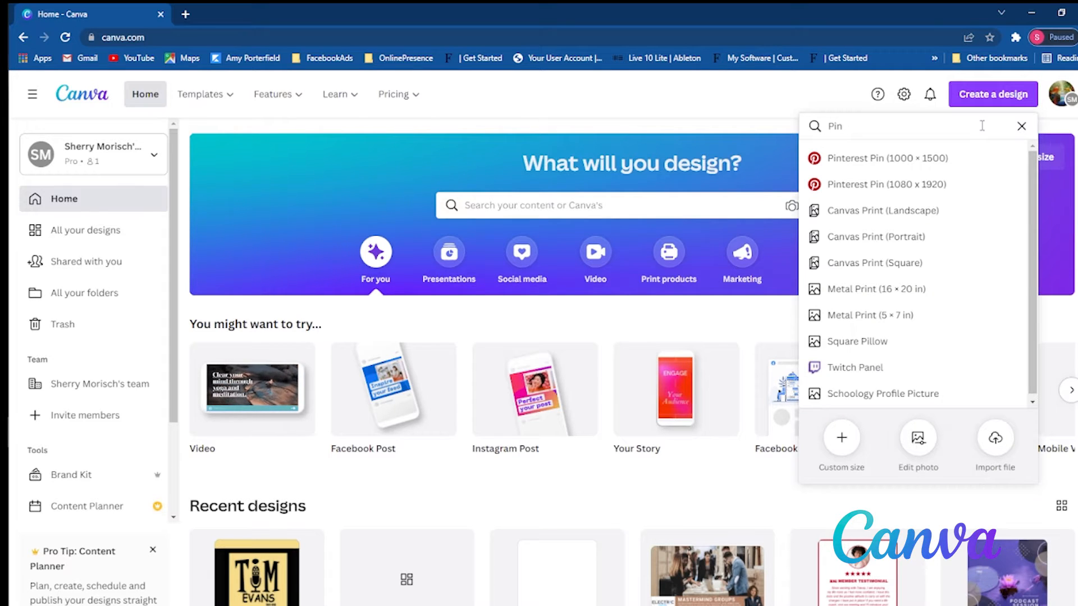
left_click(914, 166)
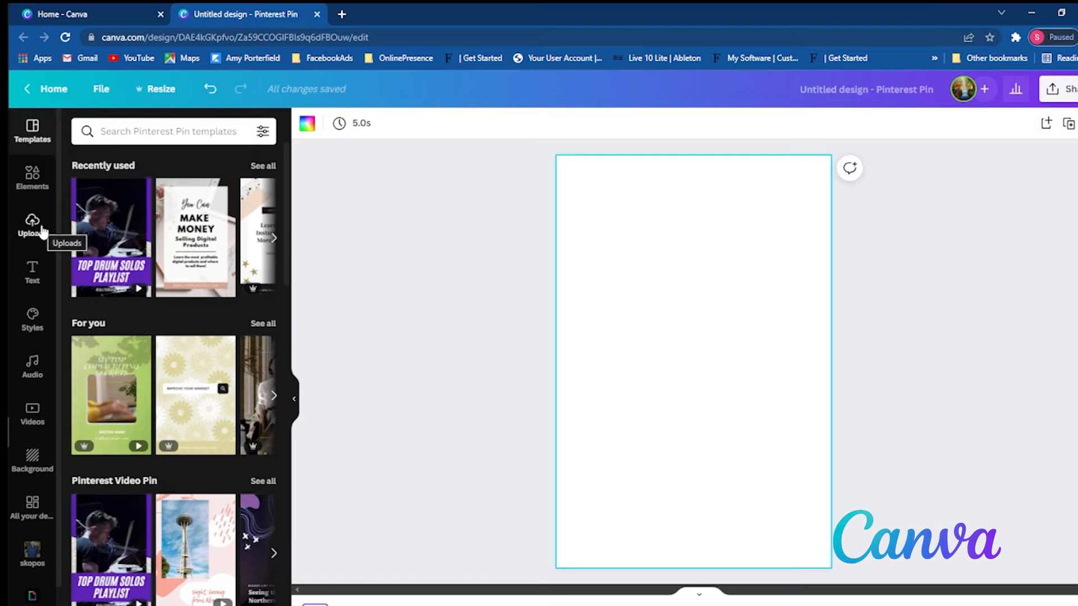
- Browse the Pinterest Pin templates, from the themed categories down to the full list of results
left_click(32, 177)
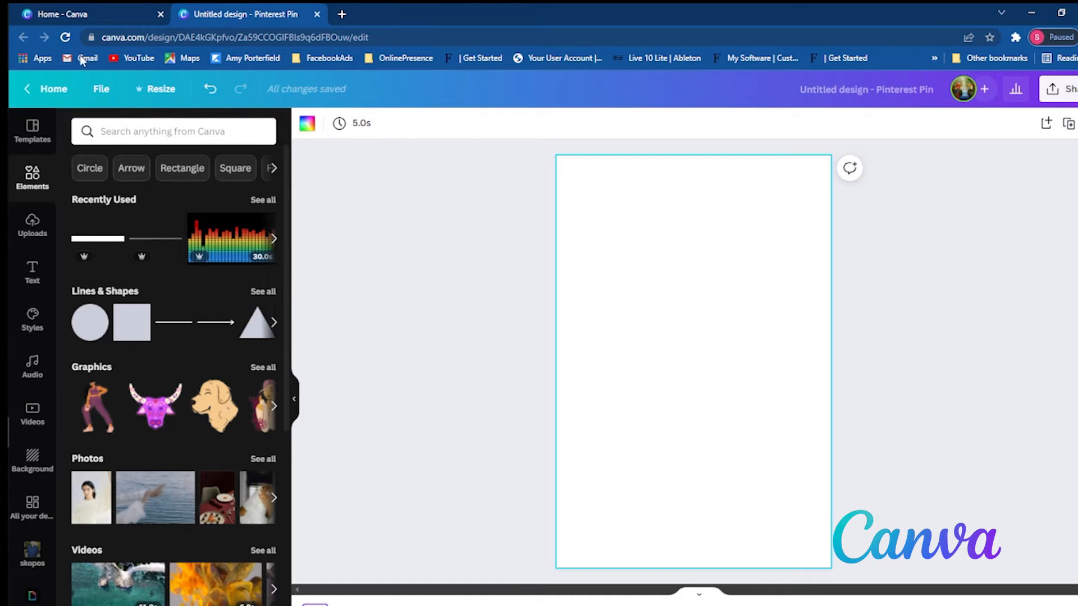
left_click(42, 148)
scroll(168, 336, "down", 8)
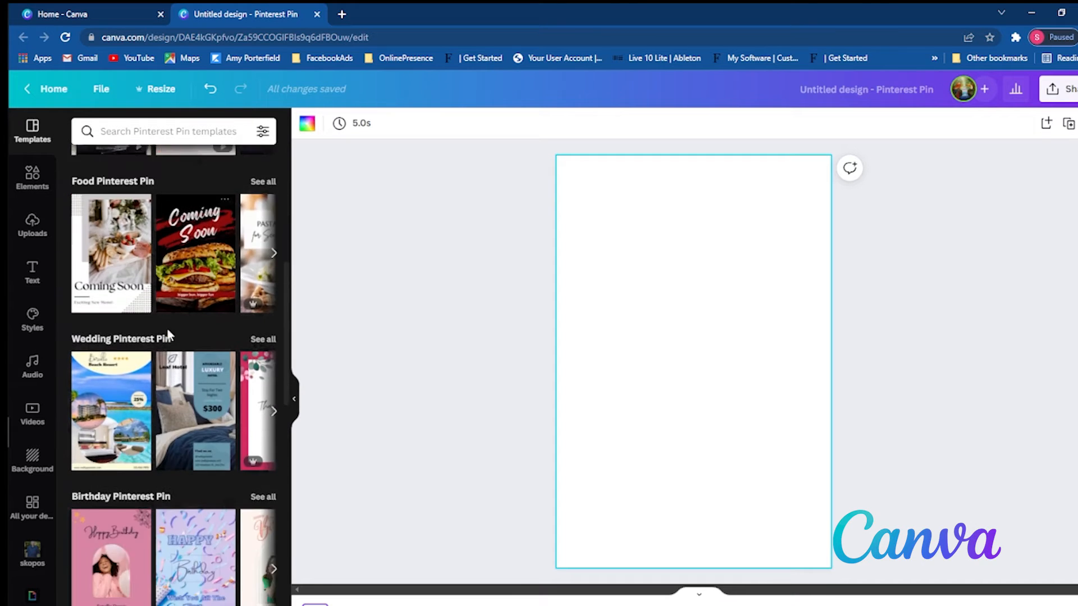
scroll(168, 335, "down", 12)
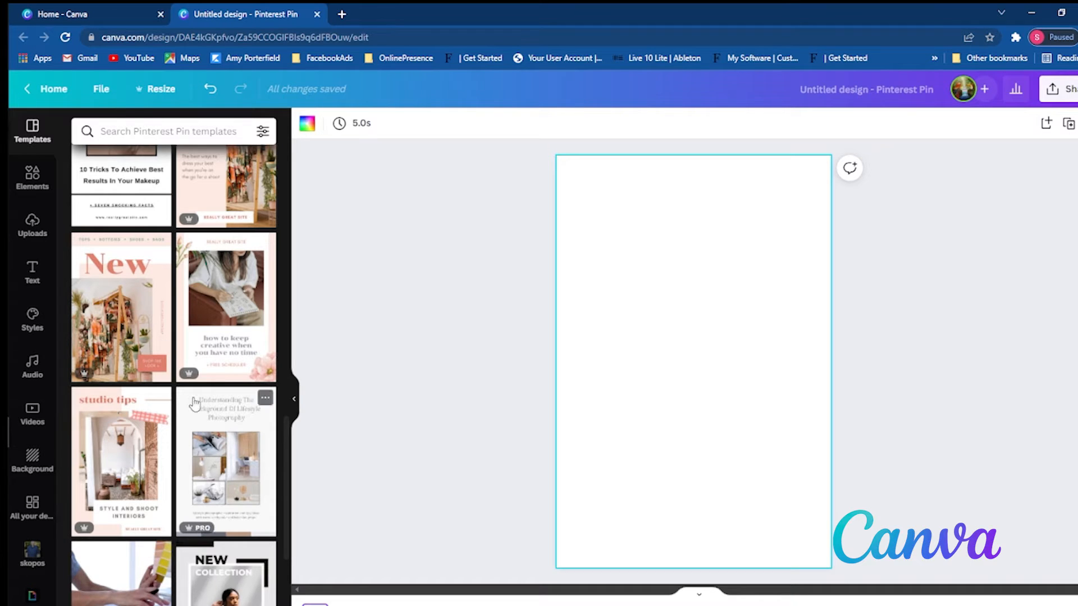
scroll(188, 373, "up", 3)
scroll(188, 373, "up", 10)
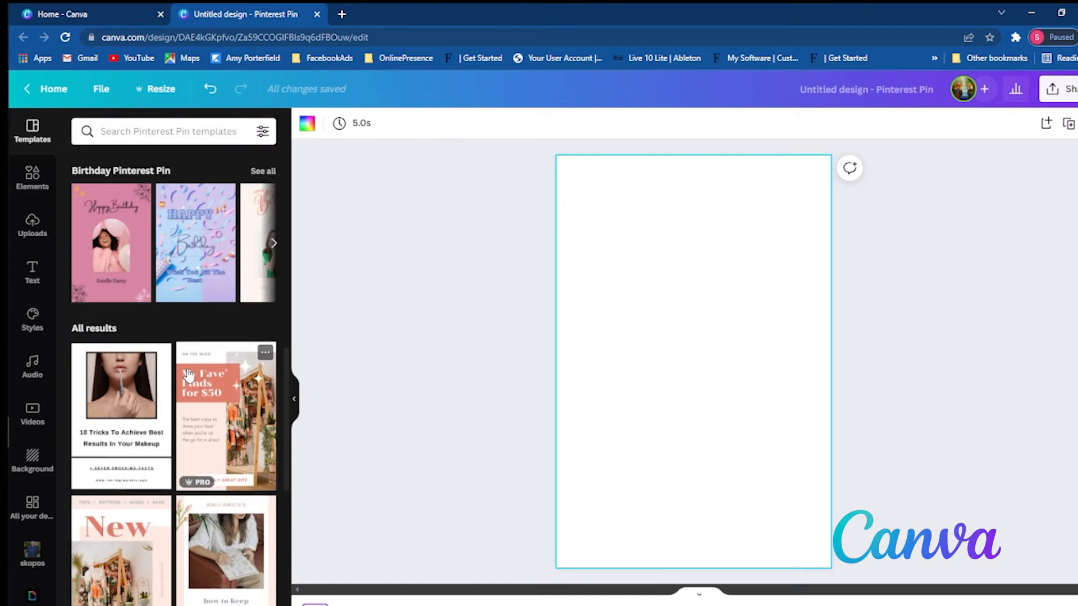
scroll(188, 375, "up", 3)
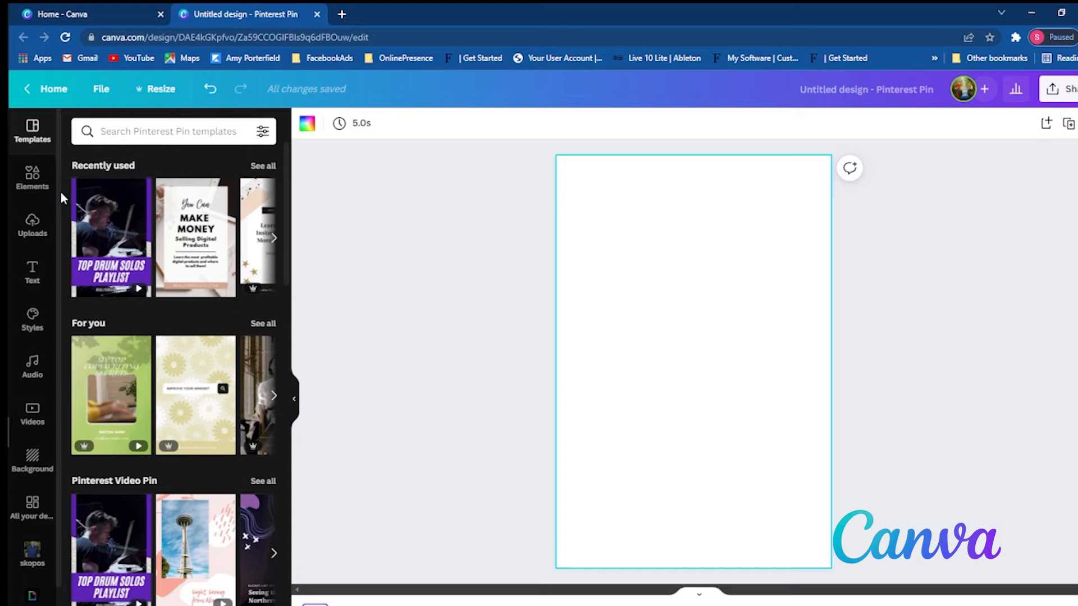
- Look through the available elements, font and colour styles, text options and audio tracks
left_click(34, 184)
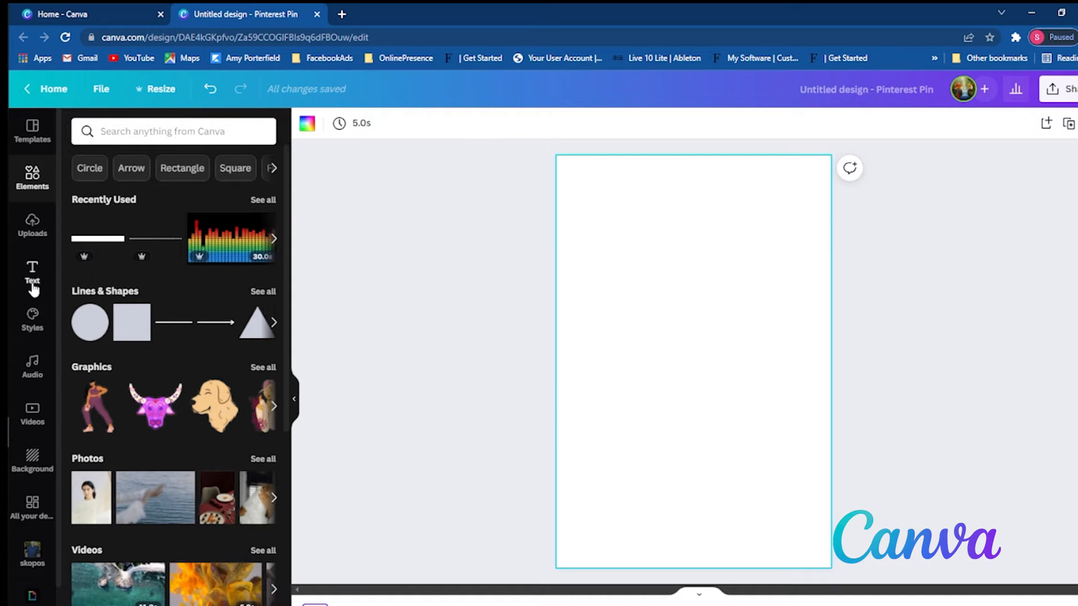
left_click(31, 316)
scroll(141, 296, "down", 7)
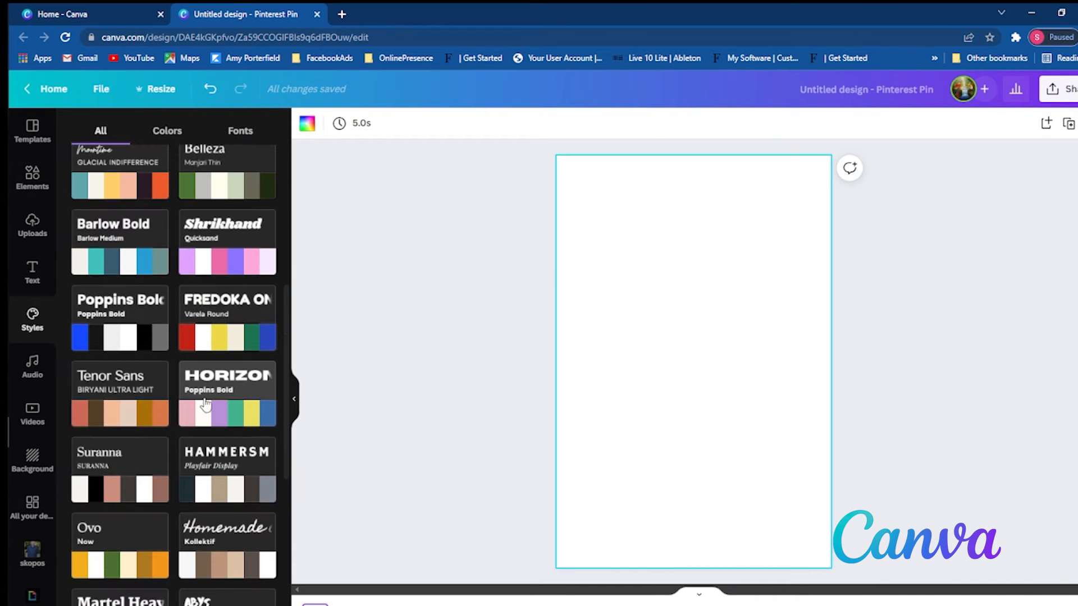
scroll(205, 404, "down", 6)
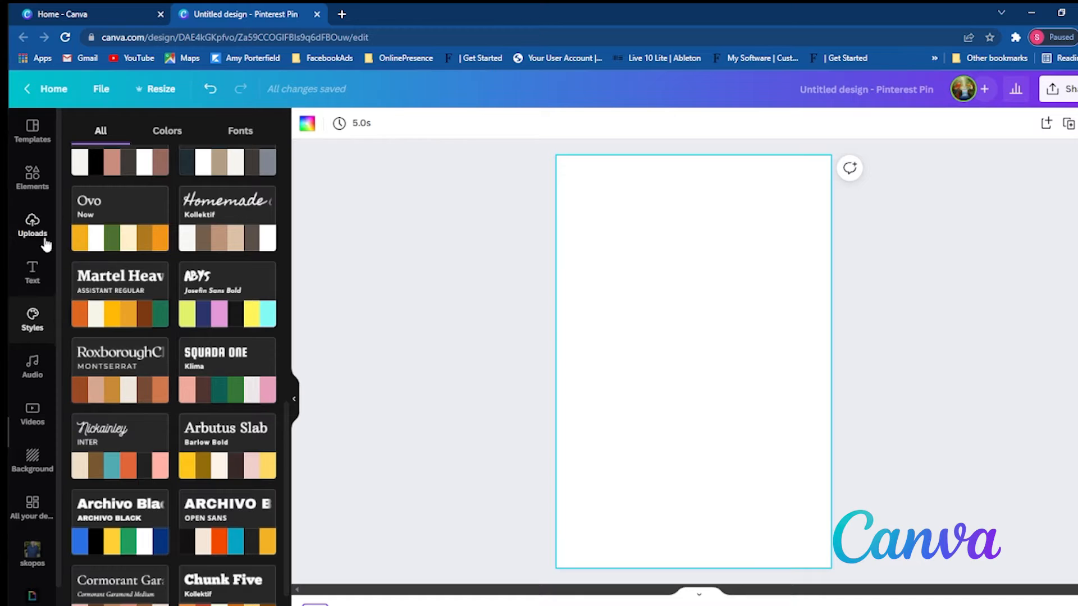
left_click(32, 277)
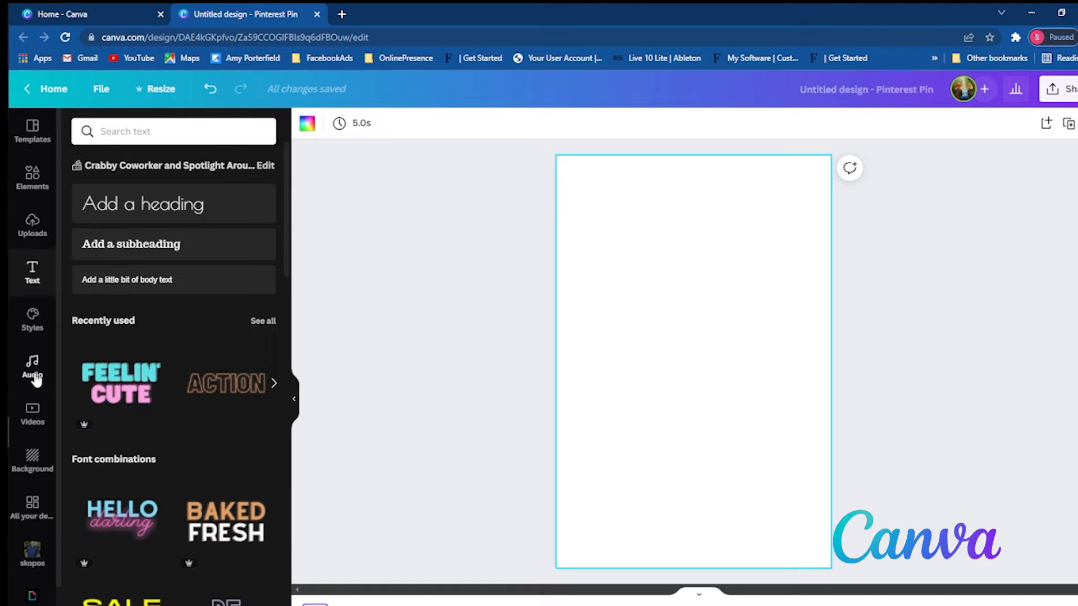
left_click(35, 379)
scroll(187, 467, "down", 5)
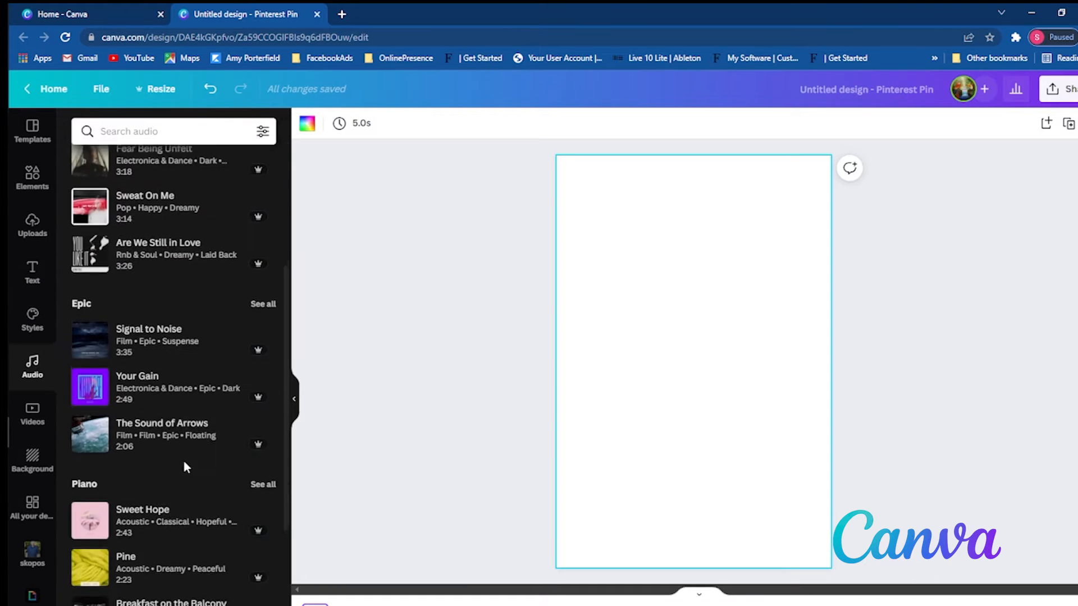
scroll(187, 467, "down", 3)
- Look through the stock video categories and the background textures and images
left_click(32, 421)
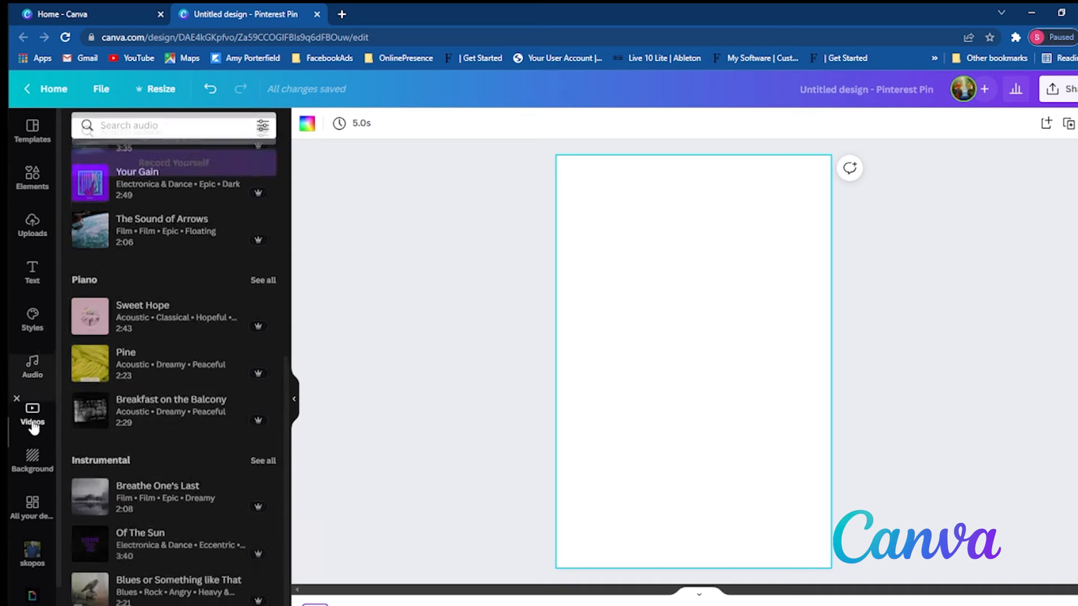
scroll(174, 395, "down", 3)
scroll(177, 413, "down", 3)
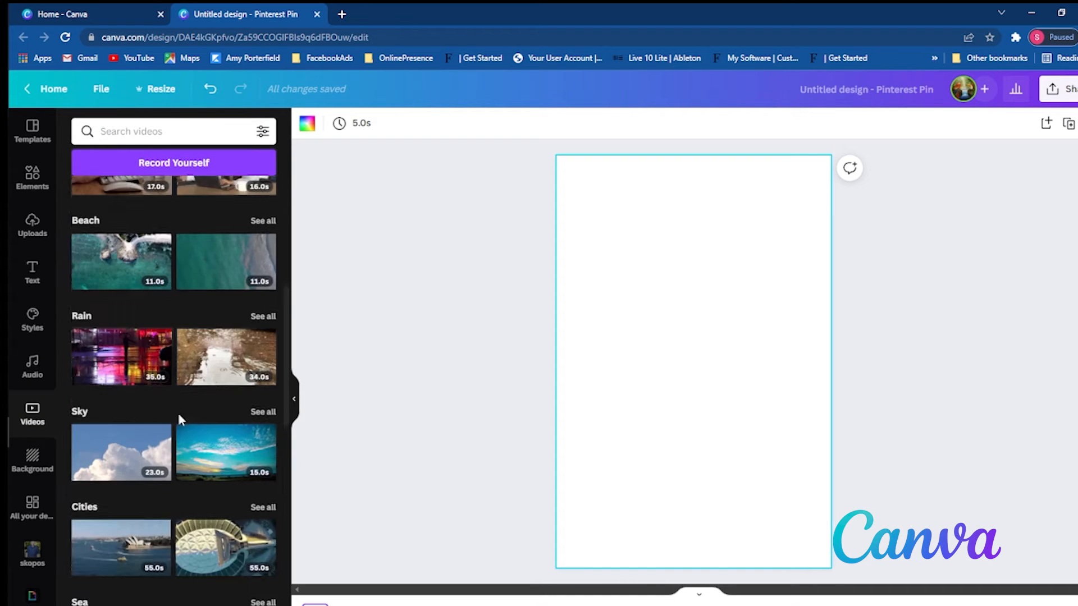
scroll(179, 416, "down", 5)
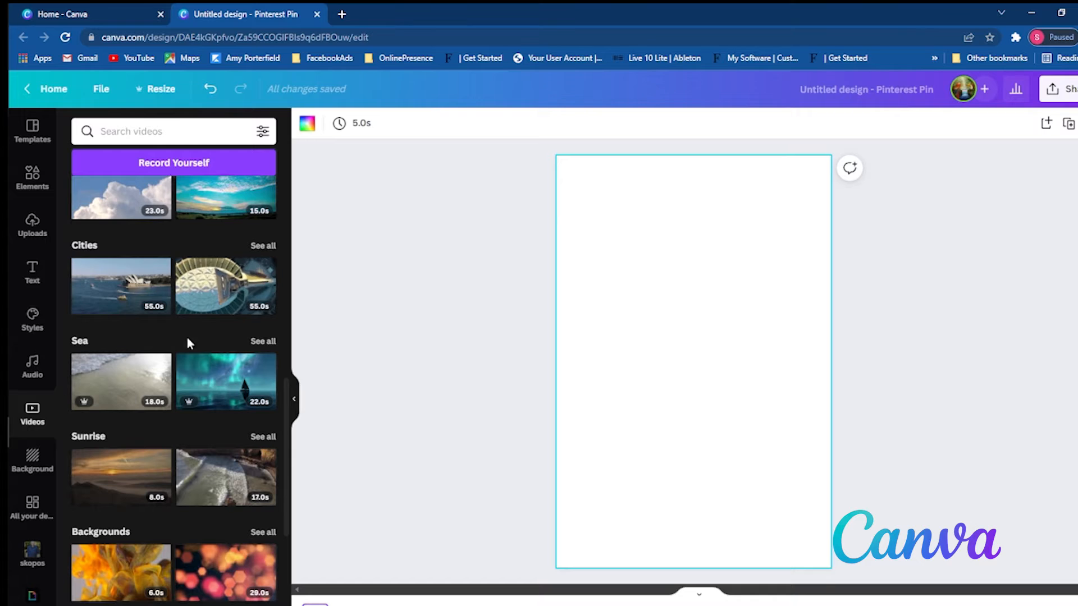
mouse_move(87, 401)
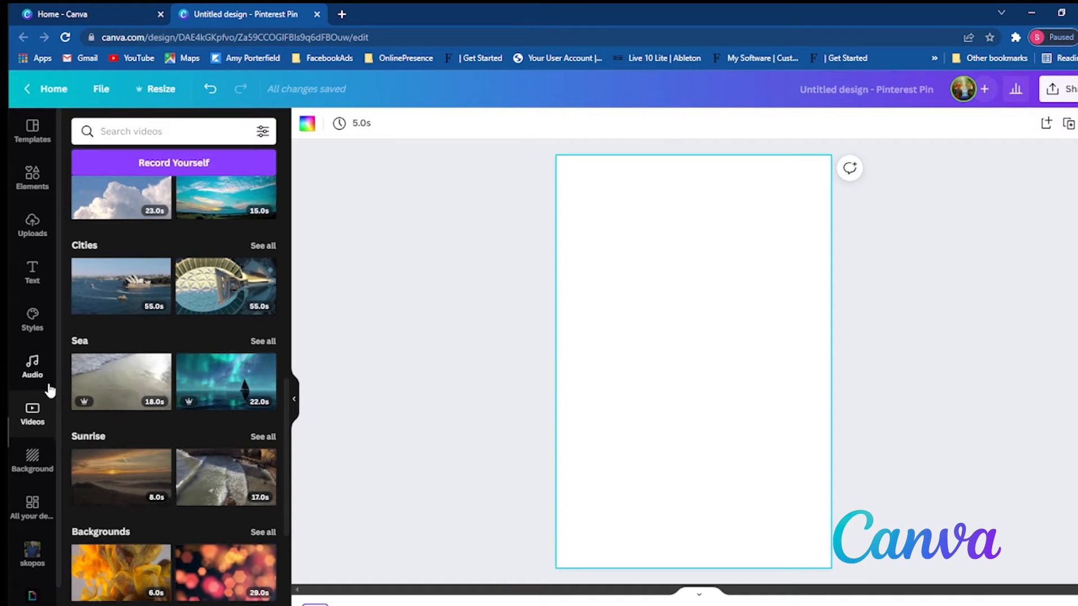
scroll(45, 393, "down", 3)
left_click(34, 333)
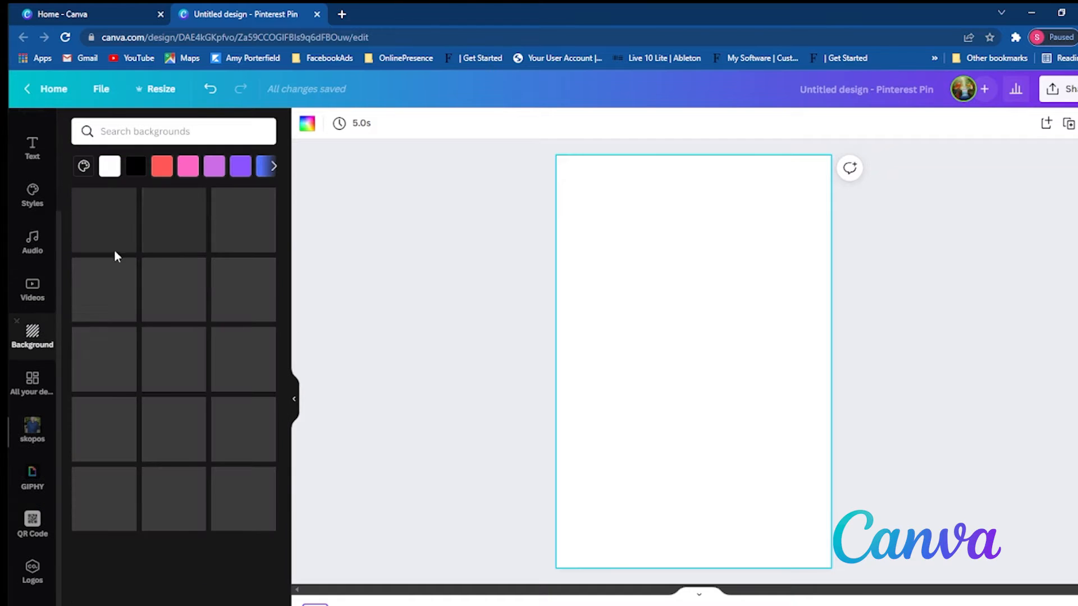
scroll(191, 421, "down", 8)
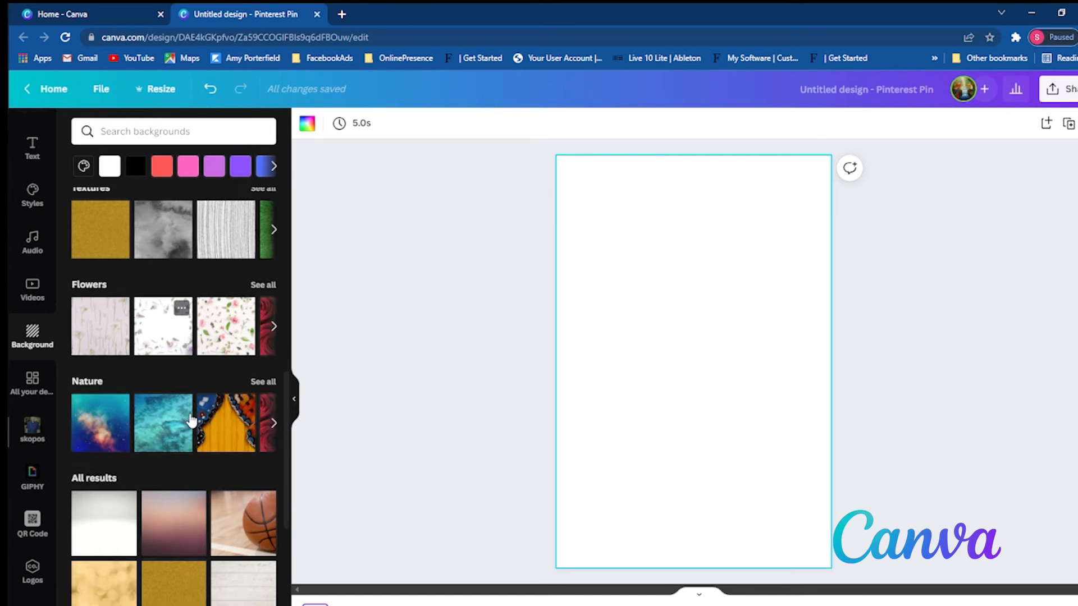
- Look through the account's existing designs
left_click(24, 384)
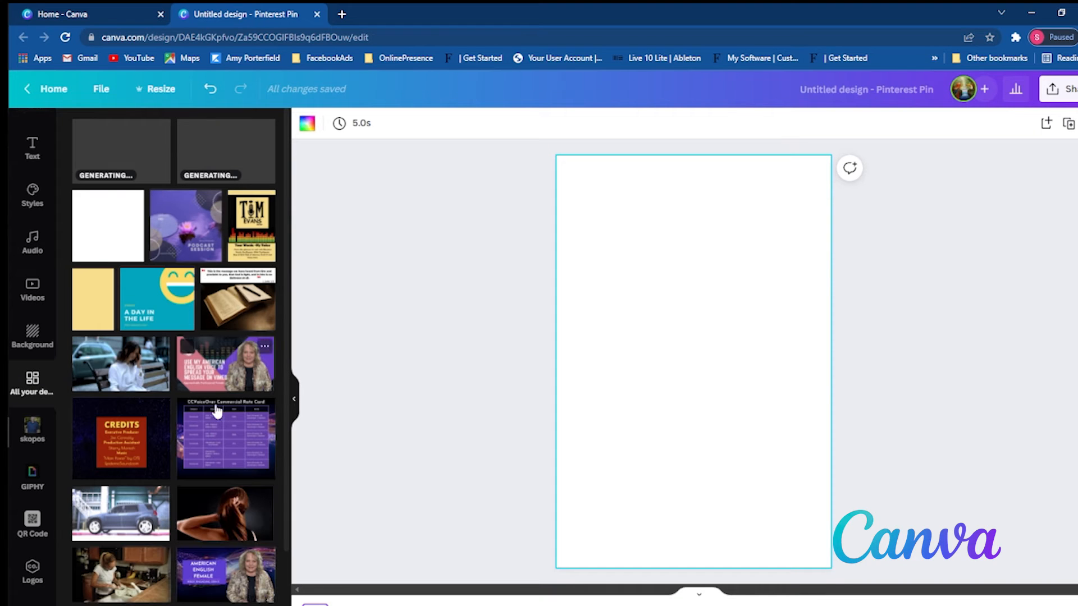
scroll(223, 532, "down", 3)
scroll(207, 407, "up", 3)
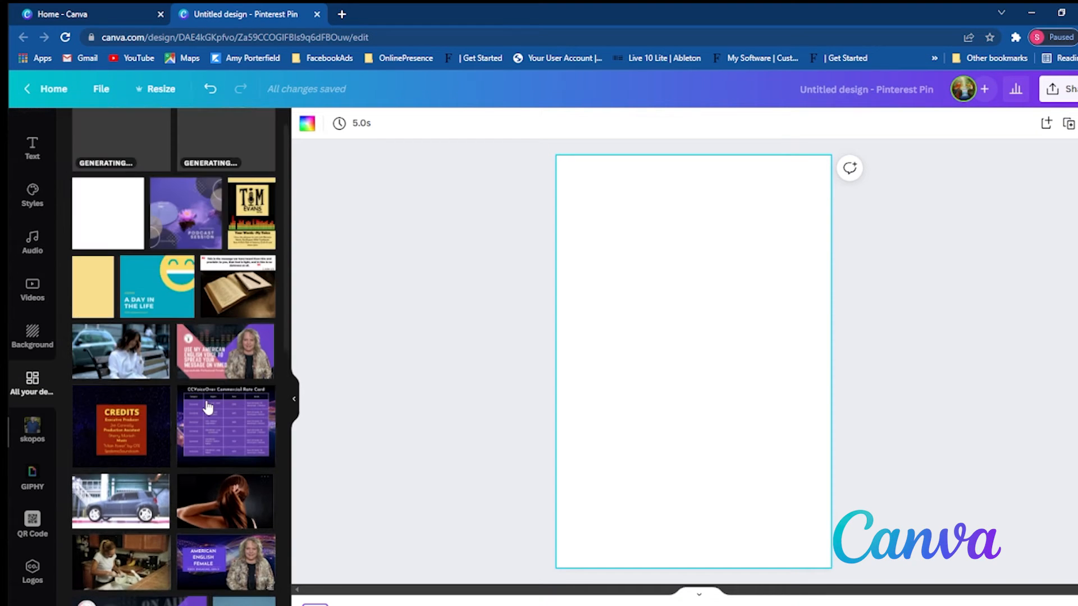
scroll(208, 407, "up", 1)
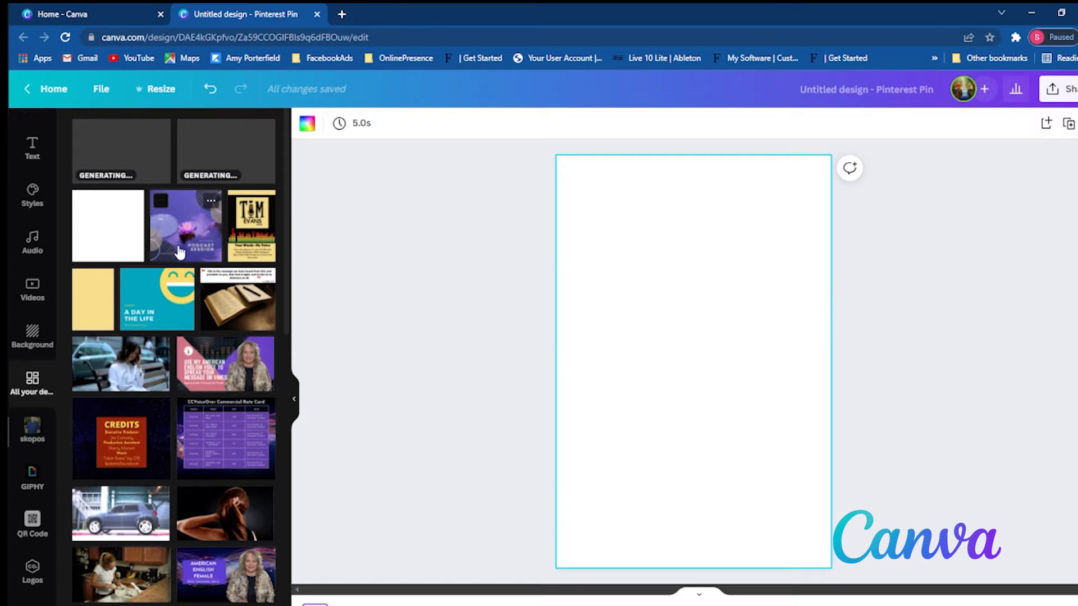
- Search the elements library for "black box"
scroll(41, 159, "up", 3)
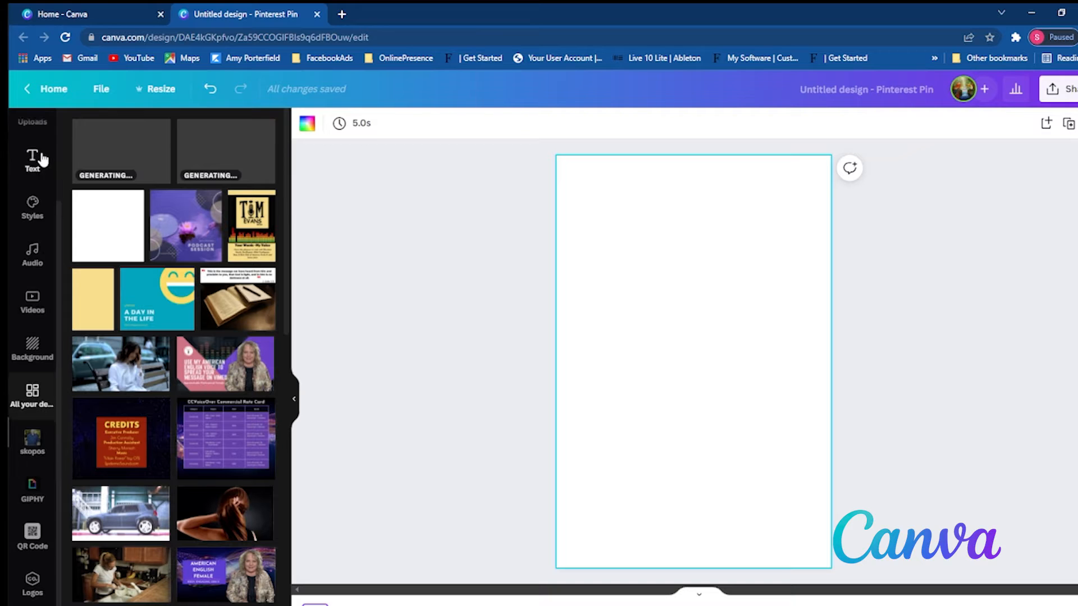
left_click(32, 178)
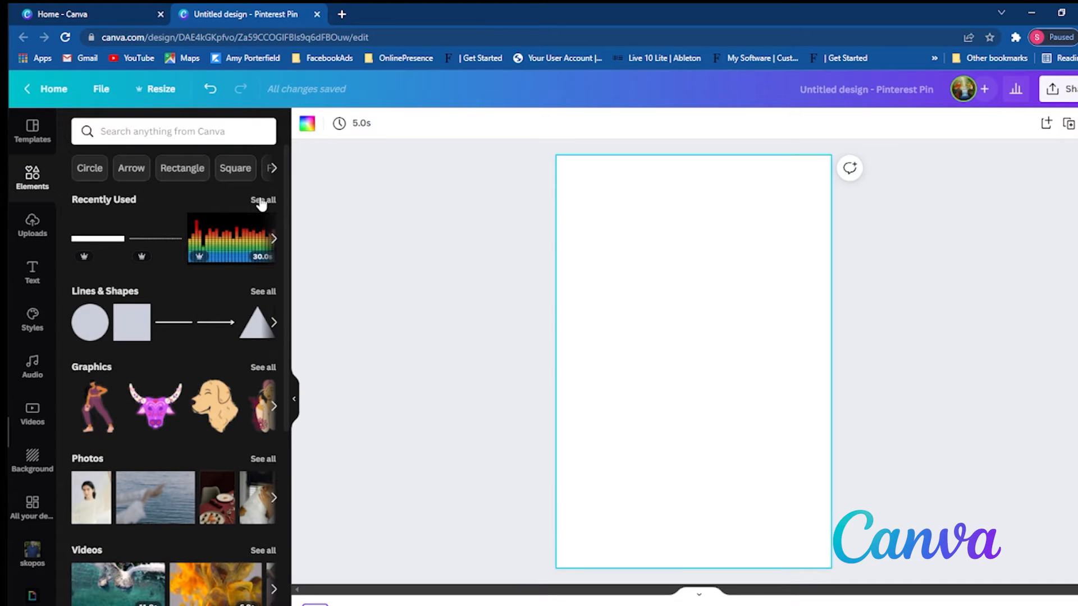
left_click(230, 123)
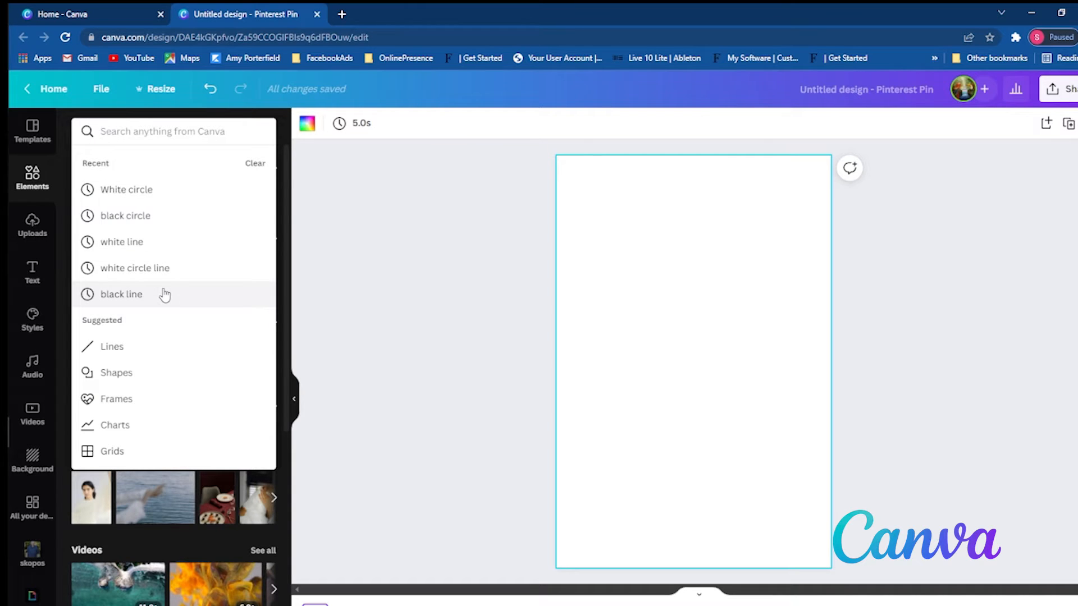
left_click(183, 133)
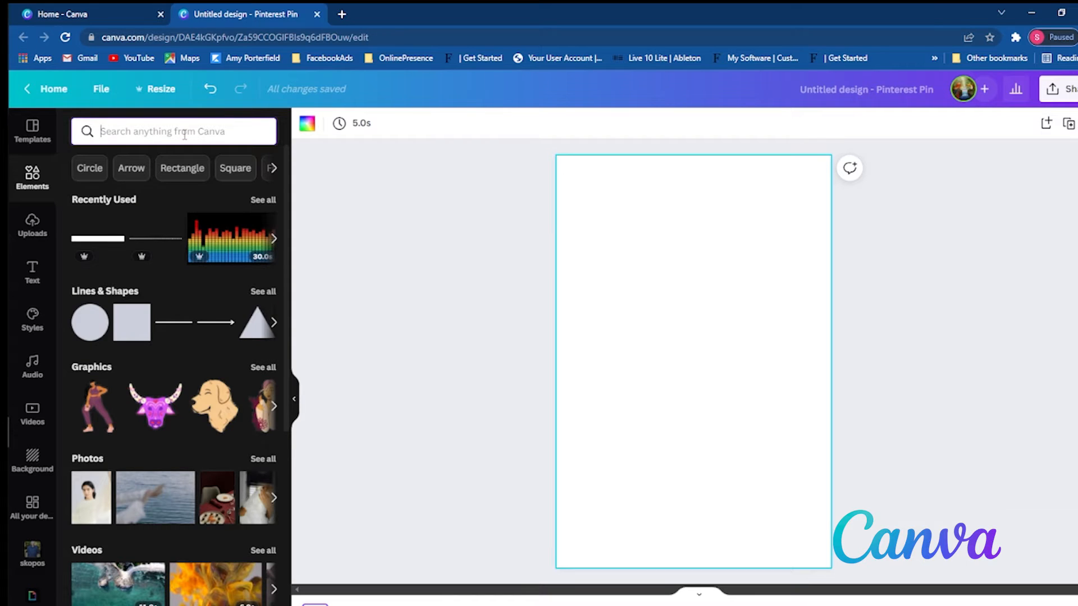
type("black")
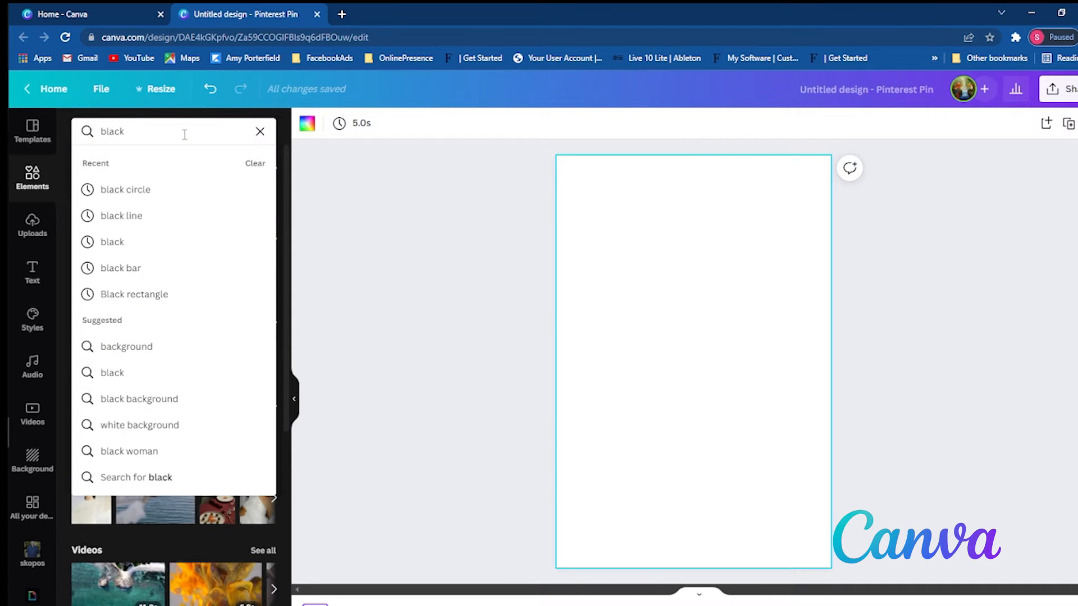
type(" box")
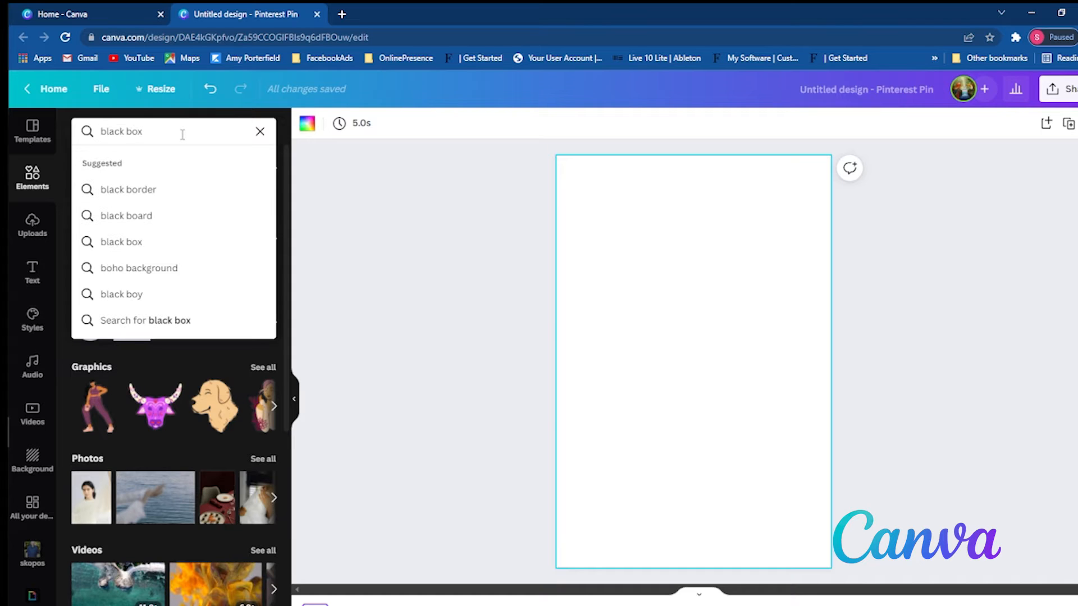
left_click(161, 247)
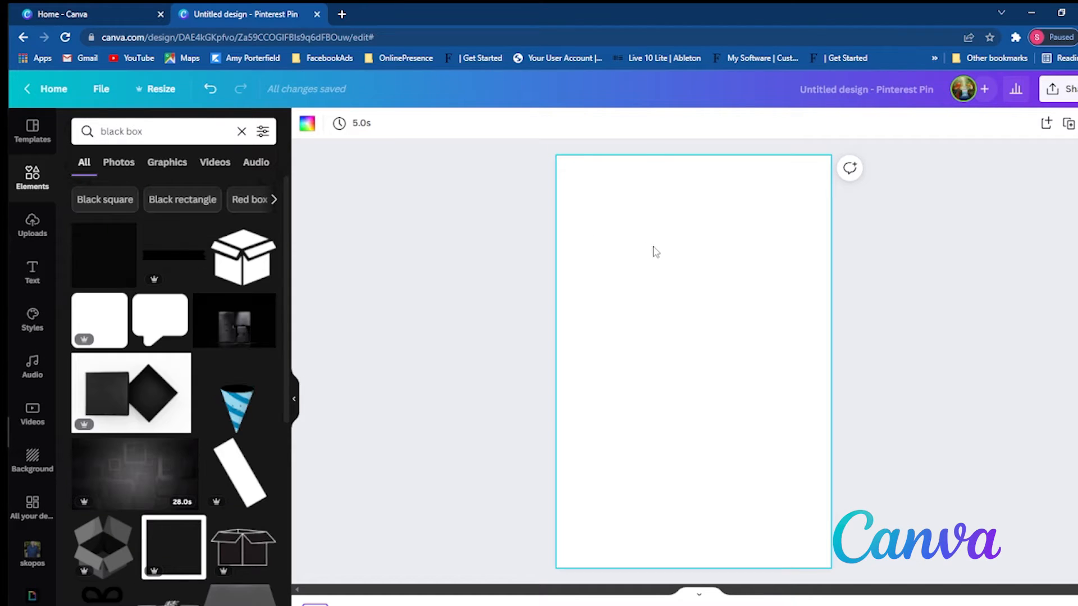
left_click(171, 255)
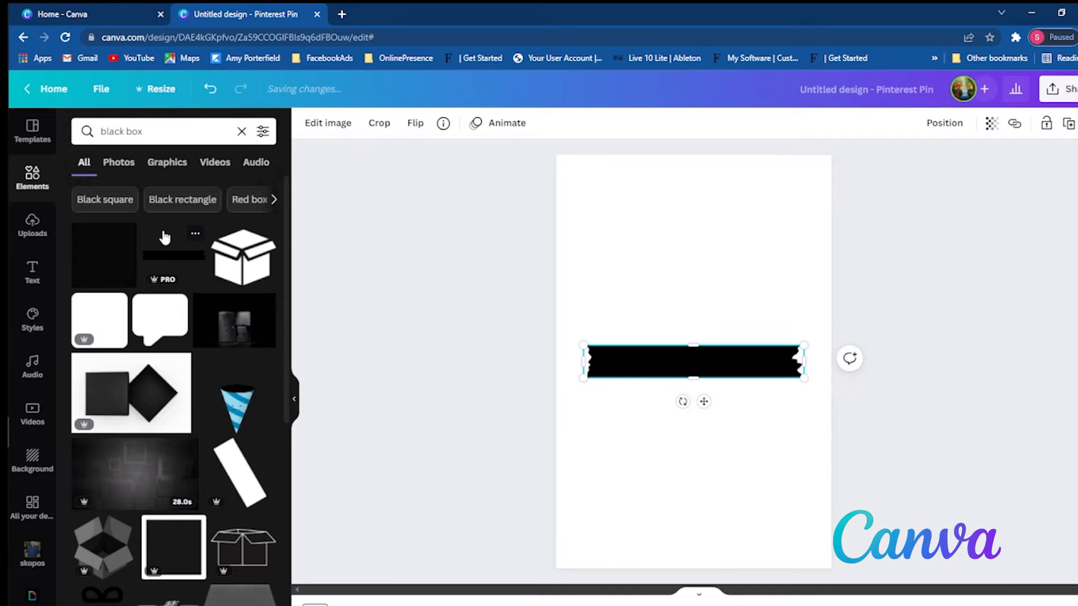
left_click_drag(692, 359, 695, 294)
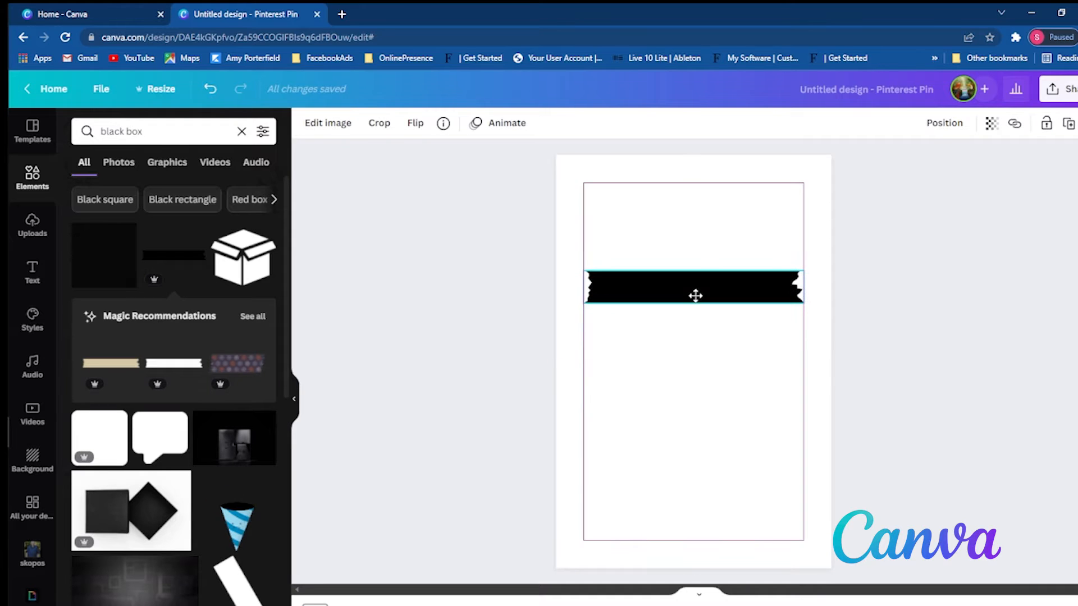
key("Delete")
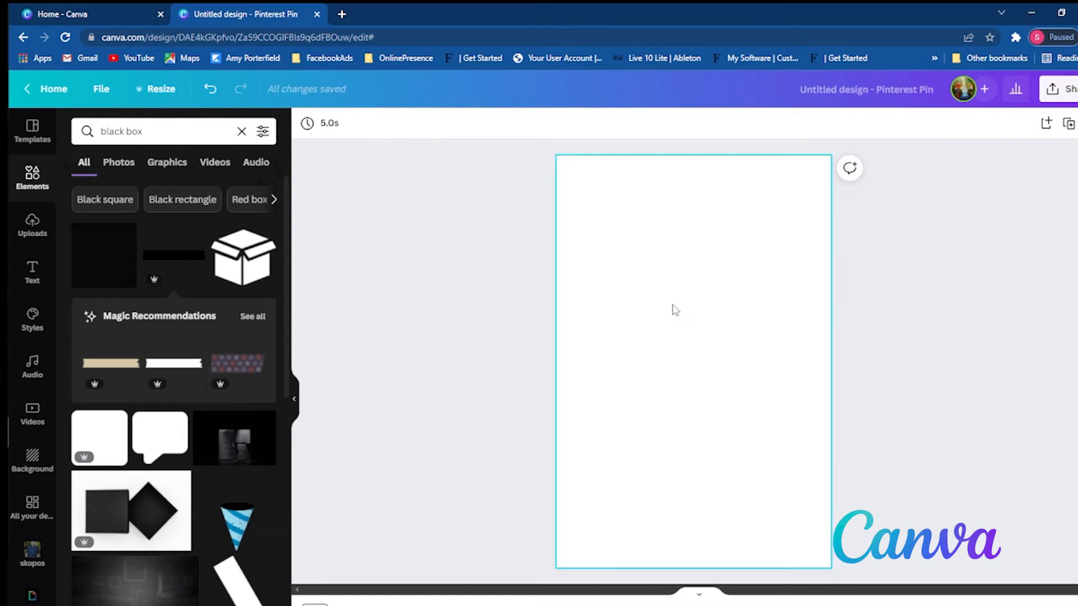
- Add the solid black square to the page and reshape it into a full-width band across the upper half
left_click(104, 255)
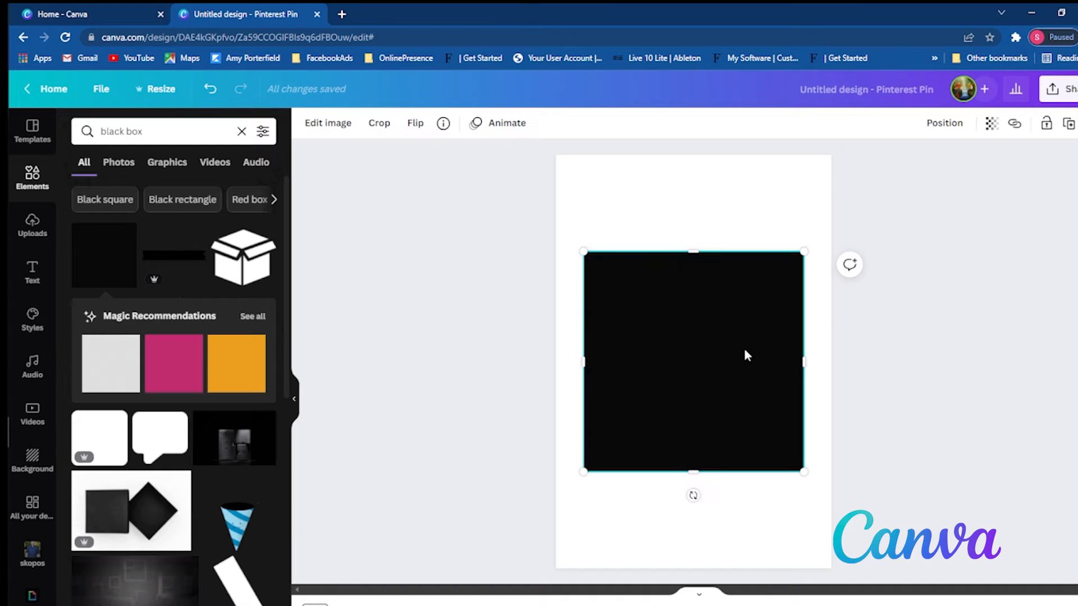
left_click_drag(746, 354, 716, 288)
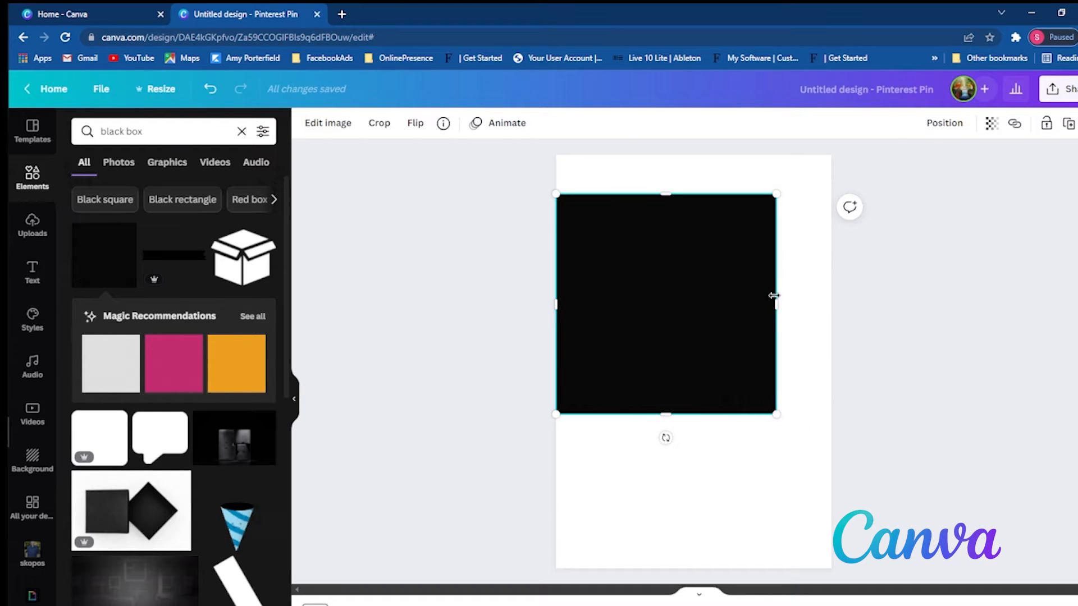
left_click_drag(775, 305, 831, 303)
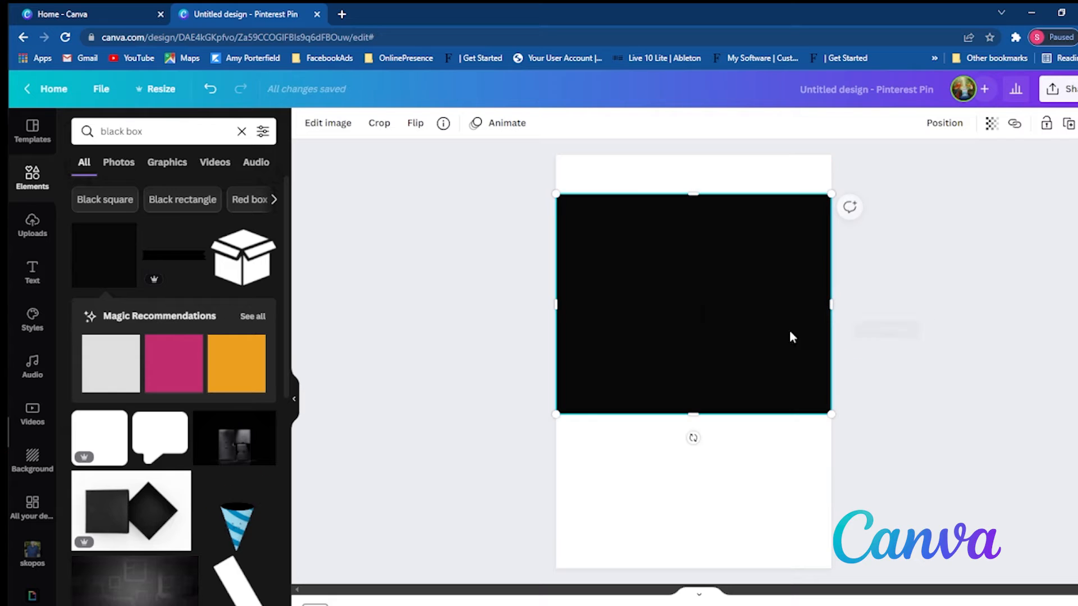
left_click_drag(708, 415, 711, 371)
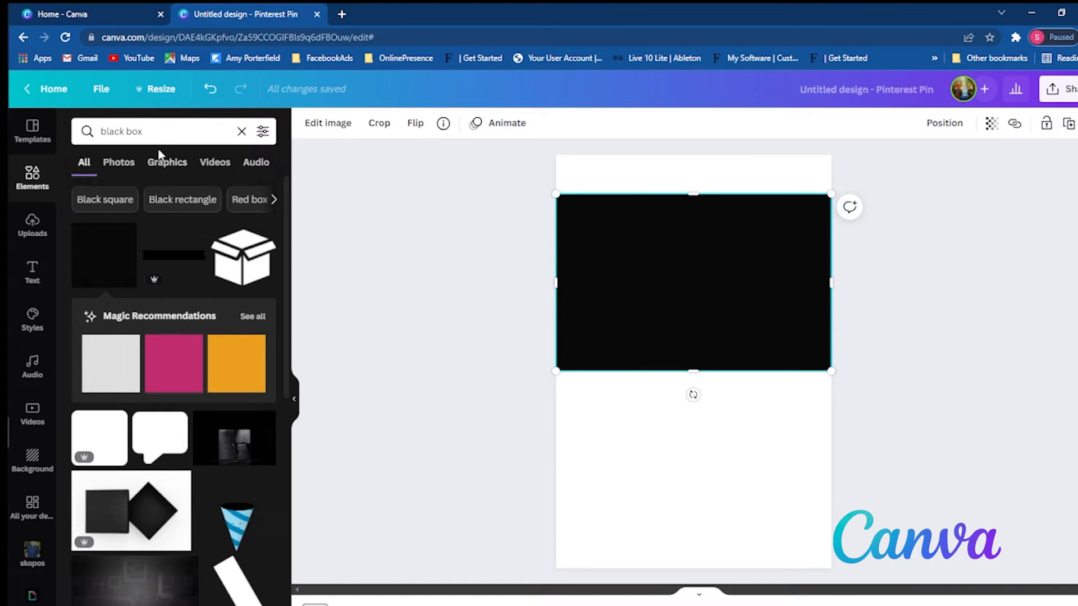
- Find the yellow voice-over logo with the black border among the uploads and place it over the black band
left_click(45, 241)
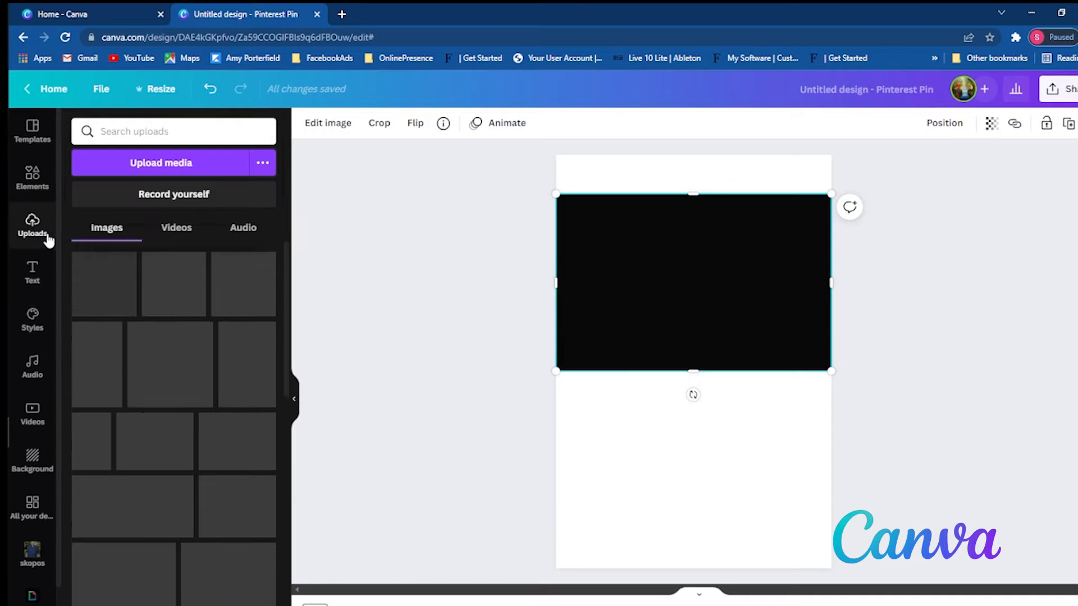
left_click(223, 137)
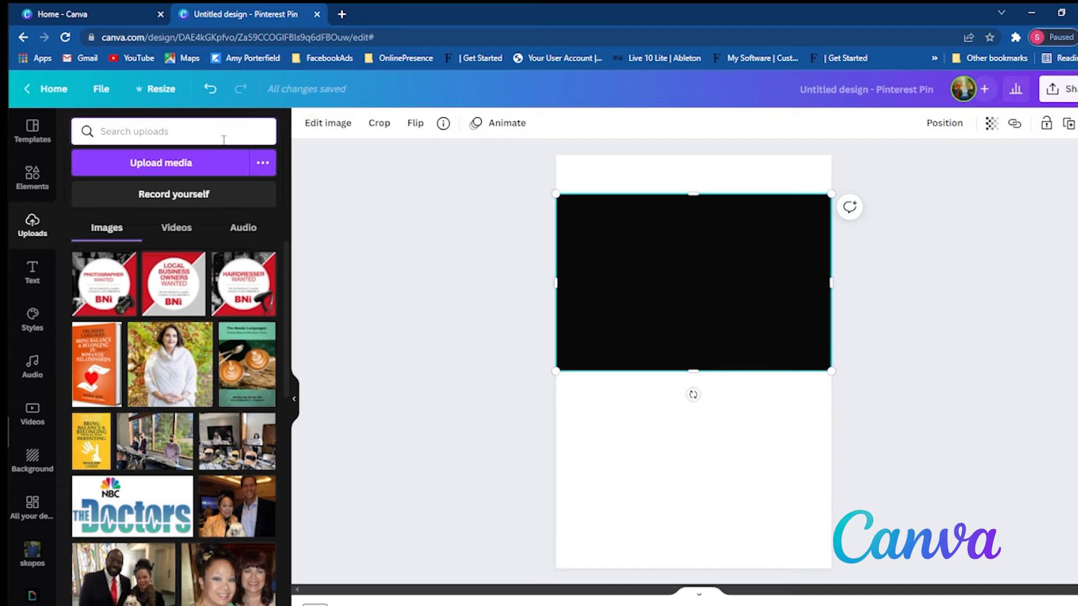
type("tim")
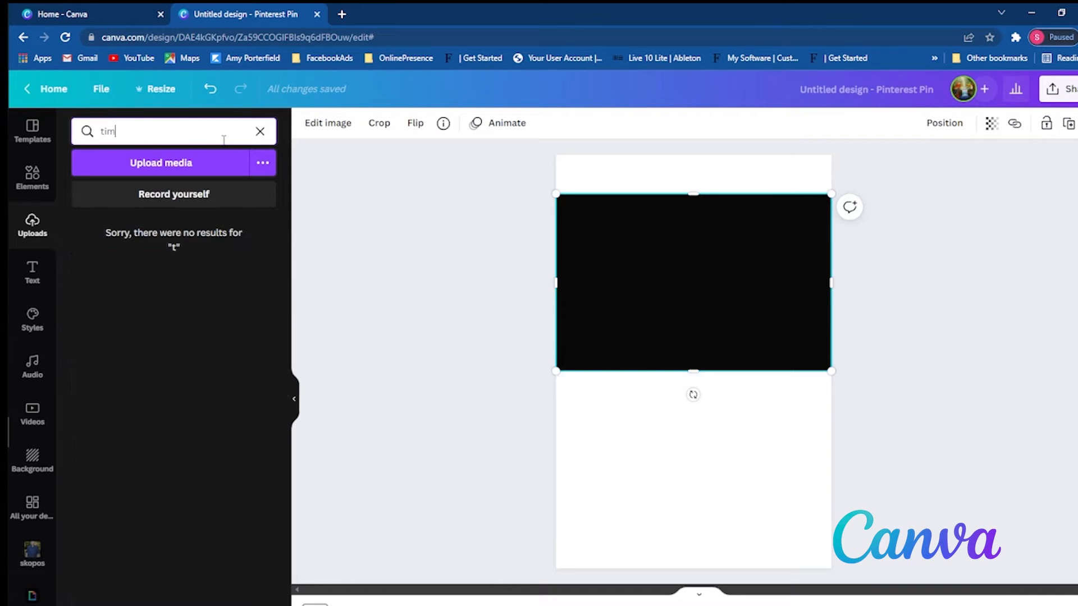
left_click(230, 250)
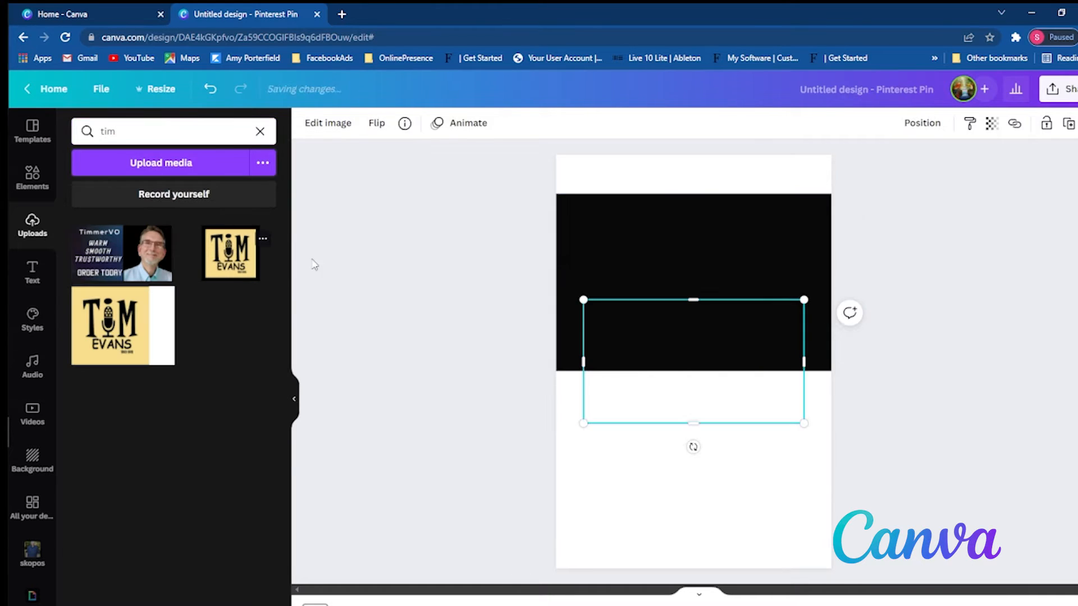
left_click_drag(734, 352, 730, 266)
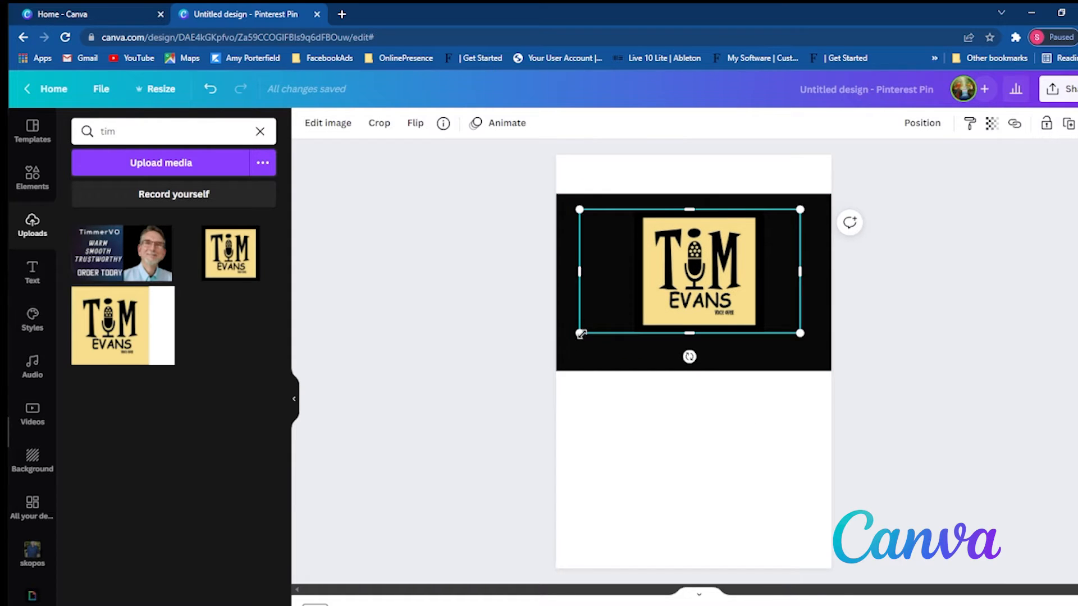
- Enlarge the logo to match the black band's full height and shift it slightly left to centre it
left_click_drag(581, 333, 541, 355)
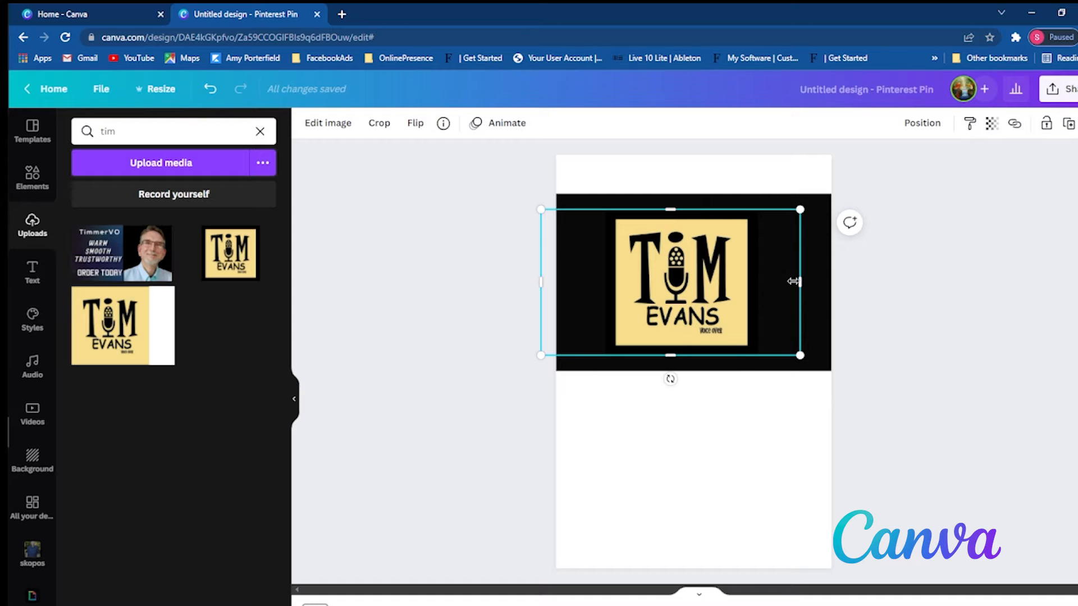
left_click_drag(796, 281, 845, 282)
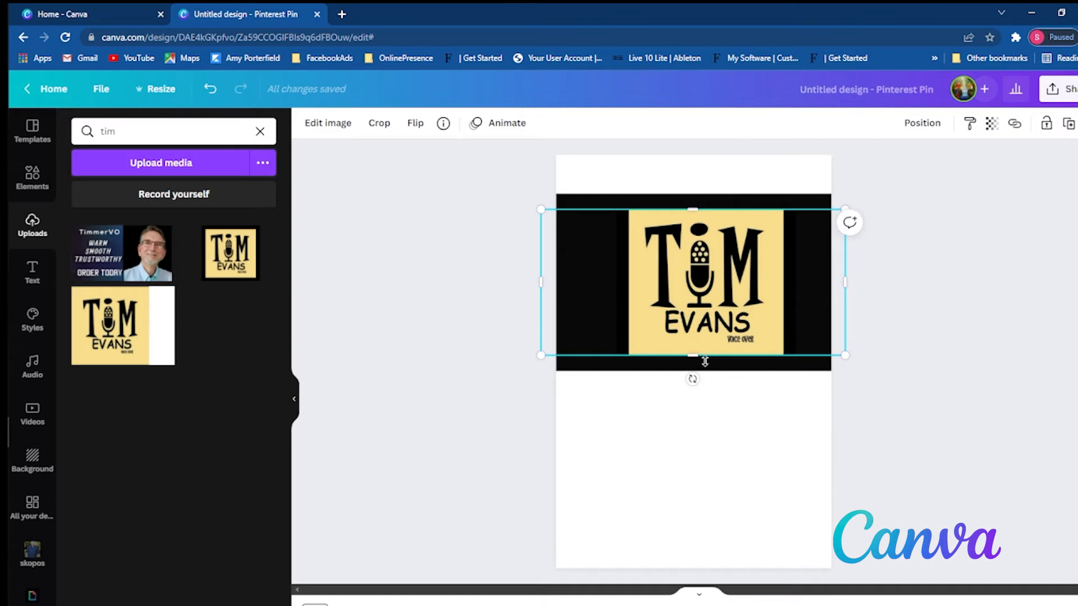
left_click_drag(705, 362, 699, 374)
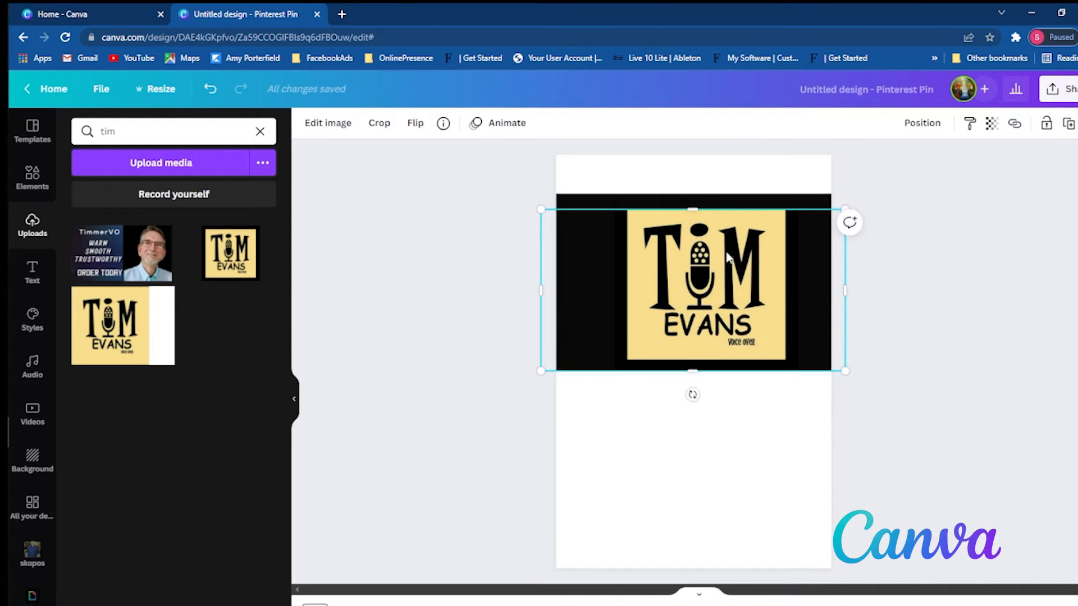
left_click_drag(705, 216, 700, 201)
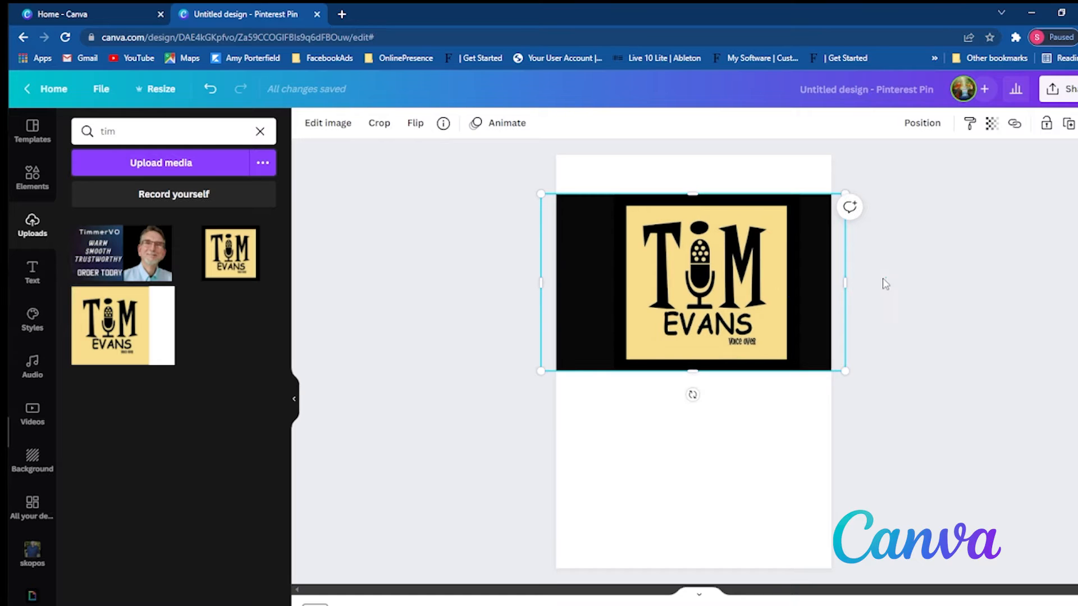
left_click(821, 389)
left_click_drag(768, 299, 761, 298)
left_click(880, 384)
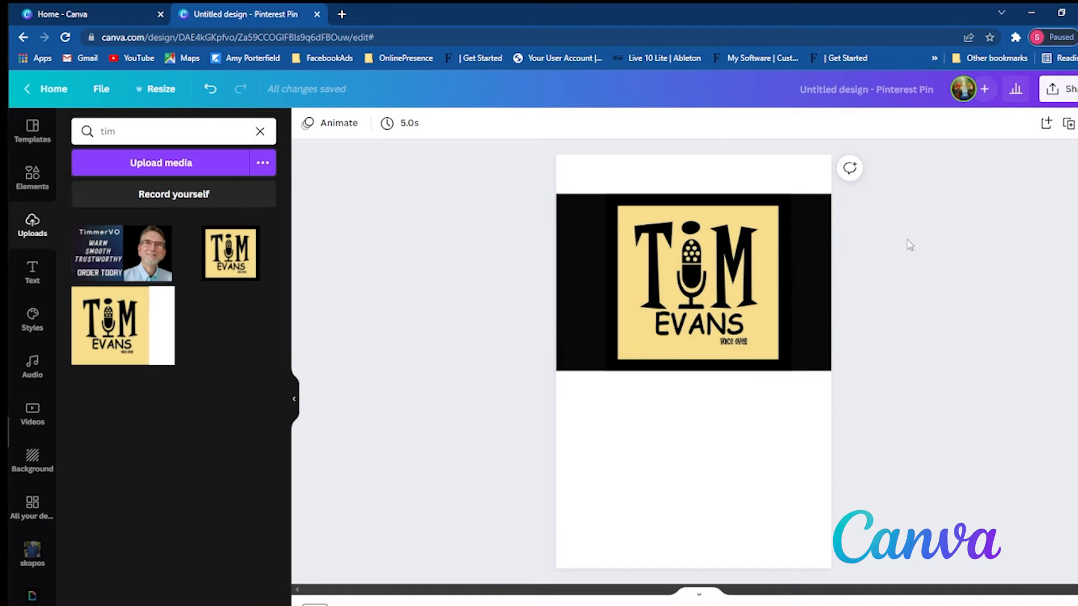
- Look through the position and image editing options available for the logo
left_click(751, 324)
left_click(922, 123)
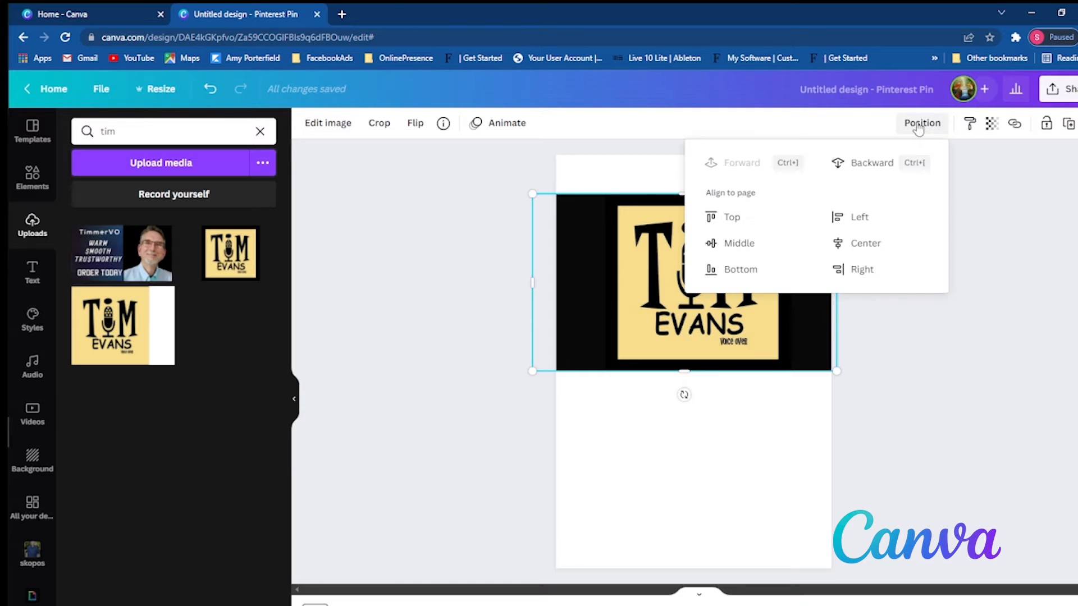
left_click(921, 123)
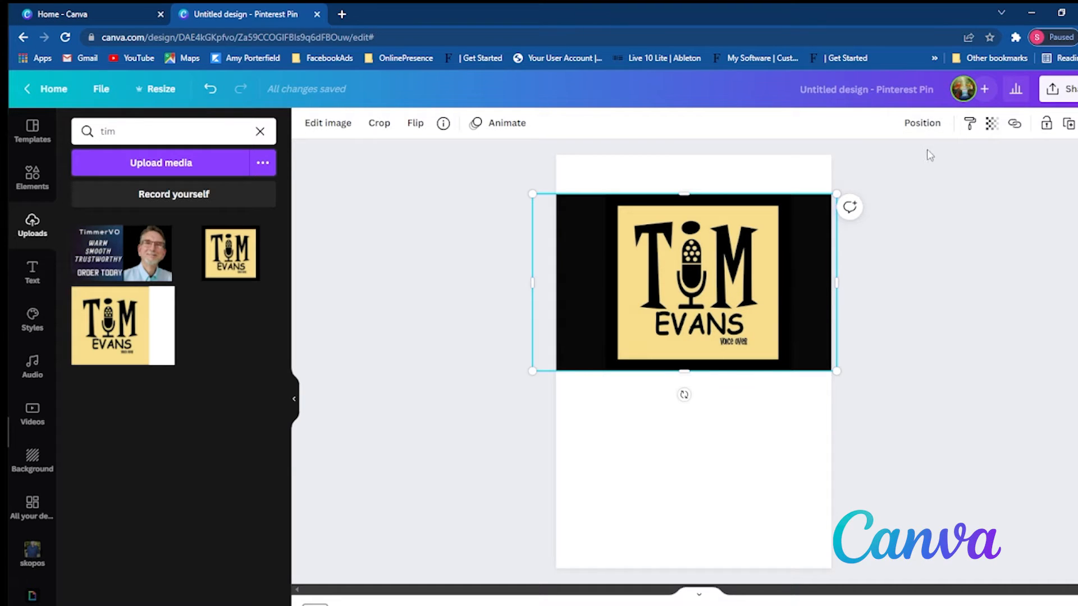
left_click(929, 123)
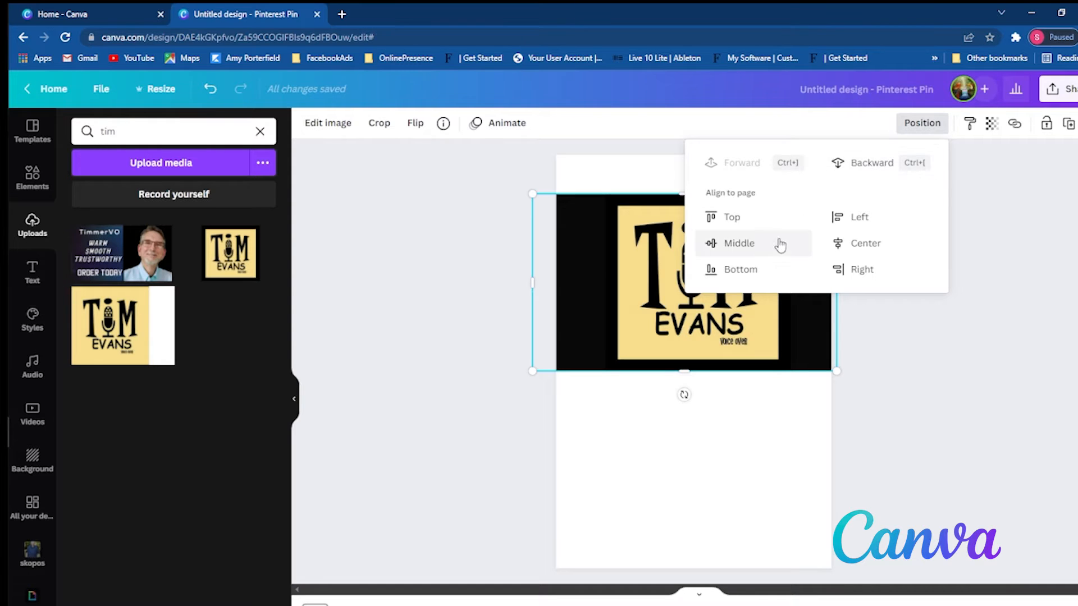
left_click(973, 324)
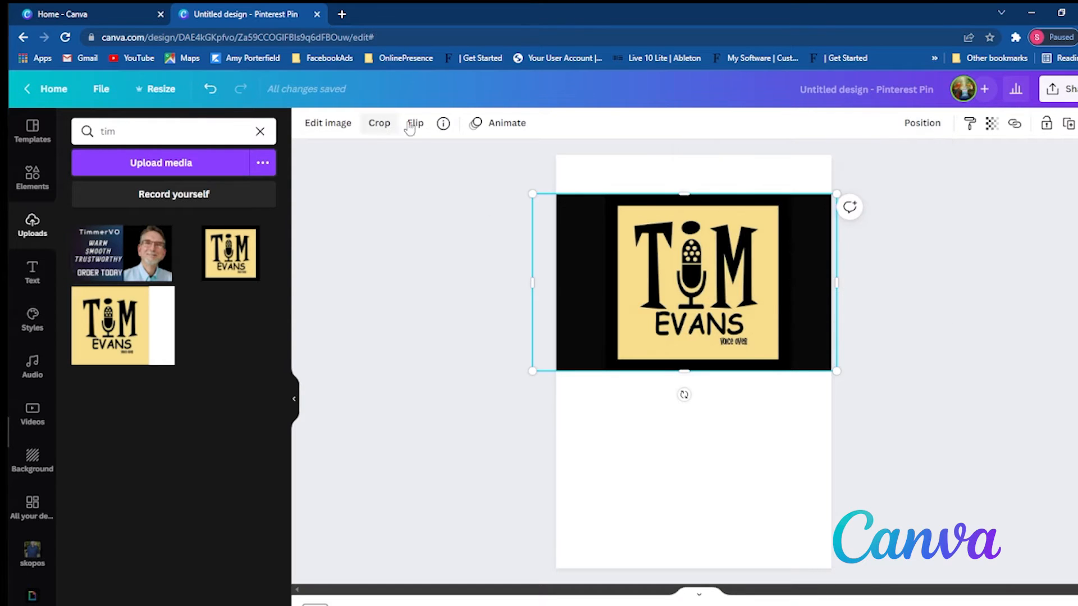
left_click(669, 426)
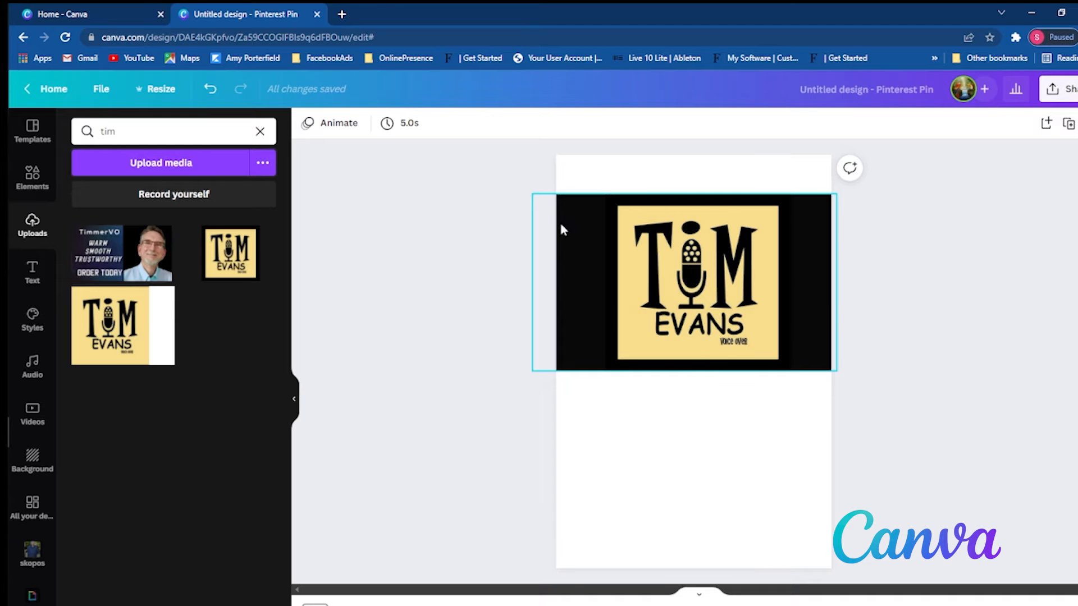
left_click(647, 305)
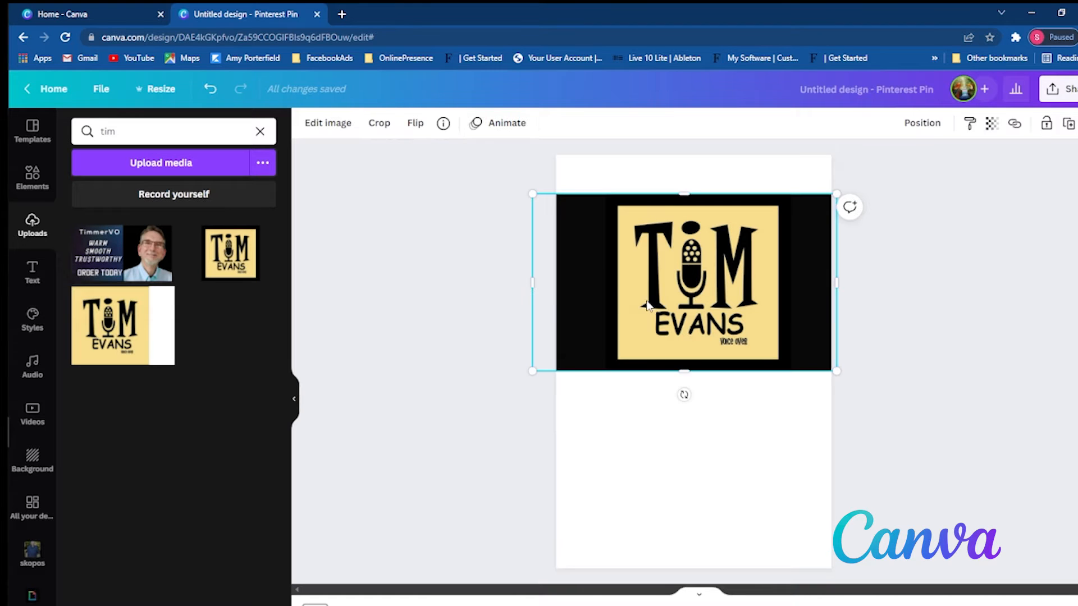
left_click(308, 122)
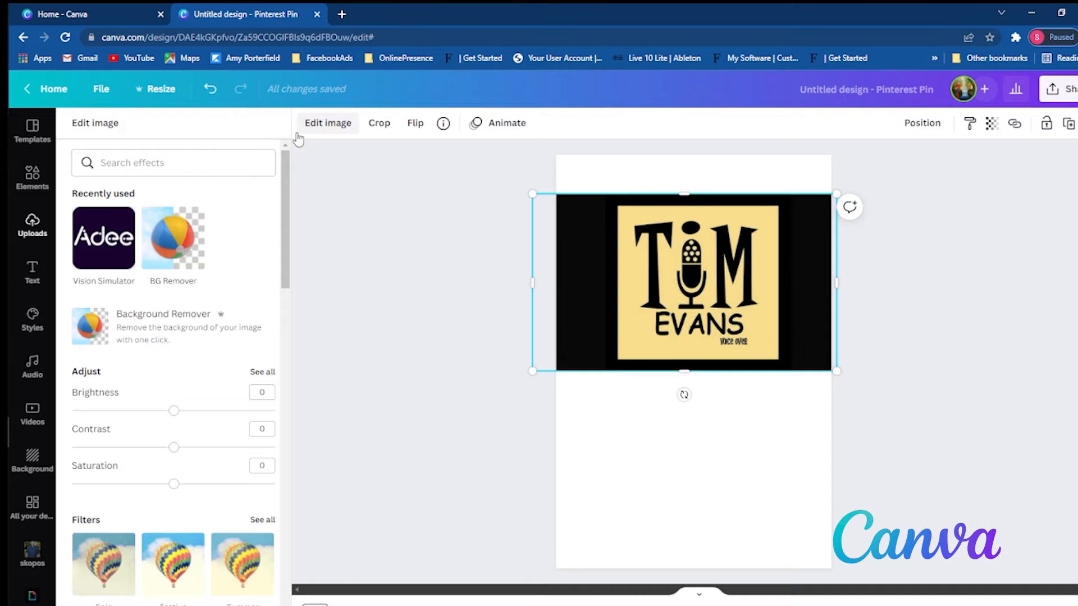
- Set the page background to the light yellow picked from the logo's photo colours
left_click(728, 462)
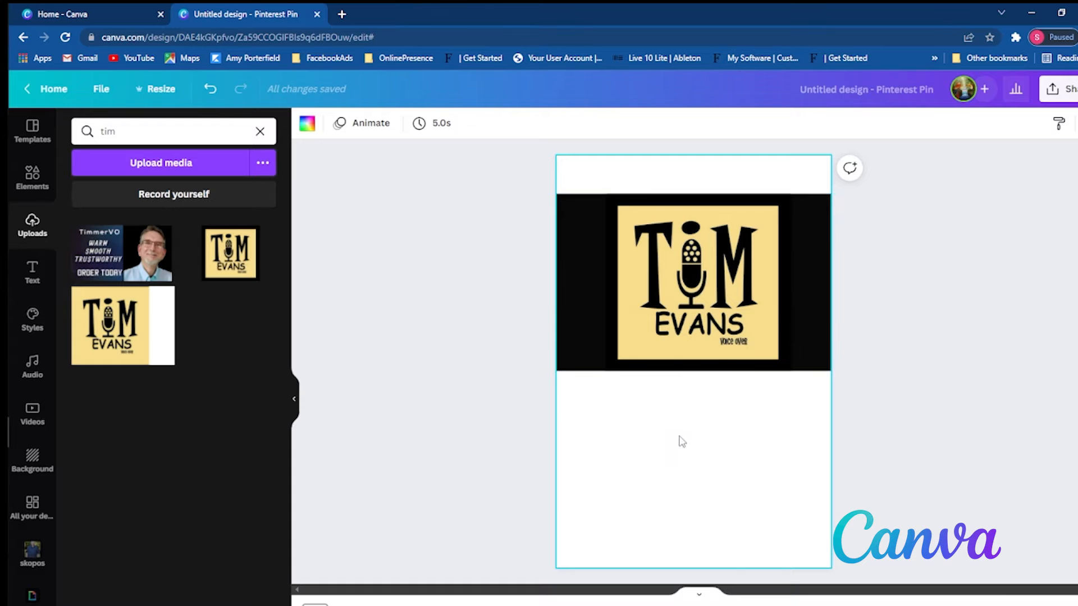
left_click(308, 129)
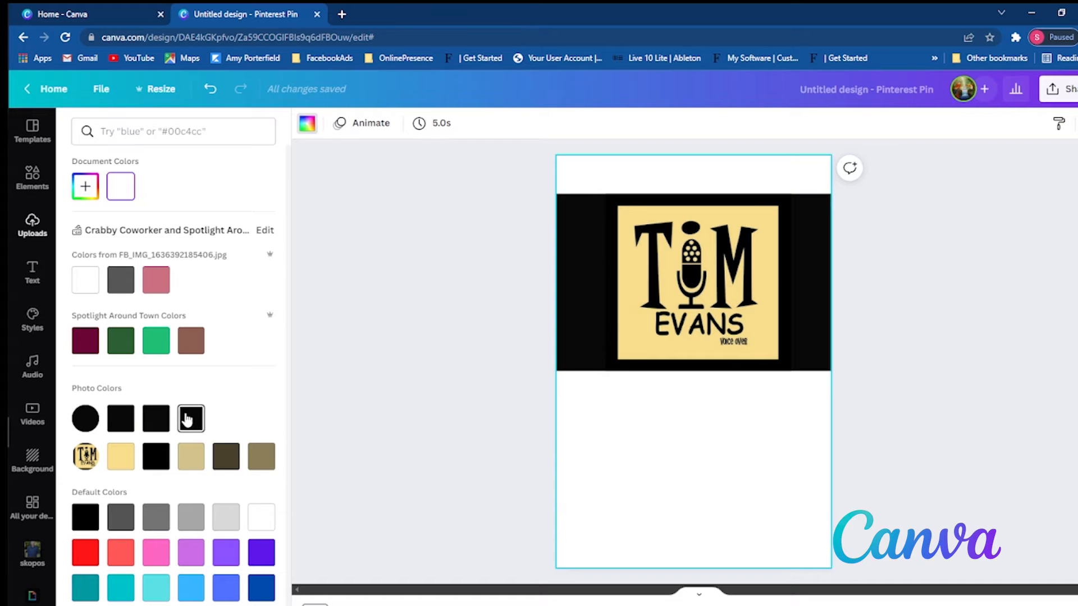
left_click(122, 457)
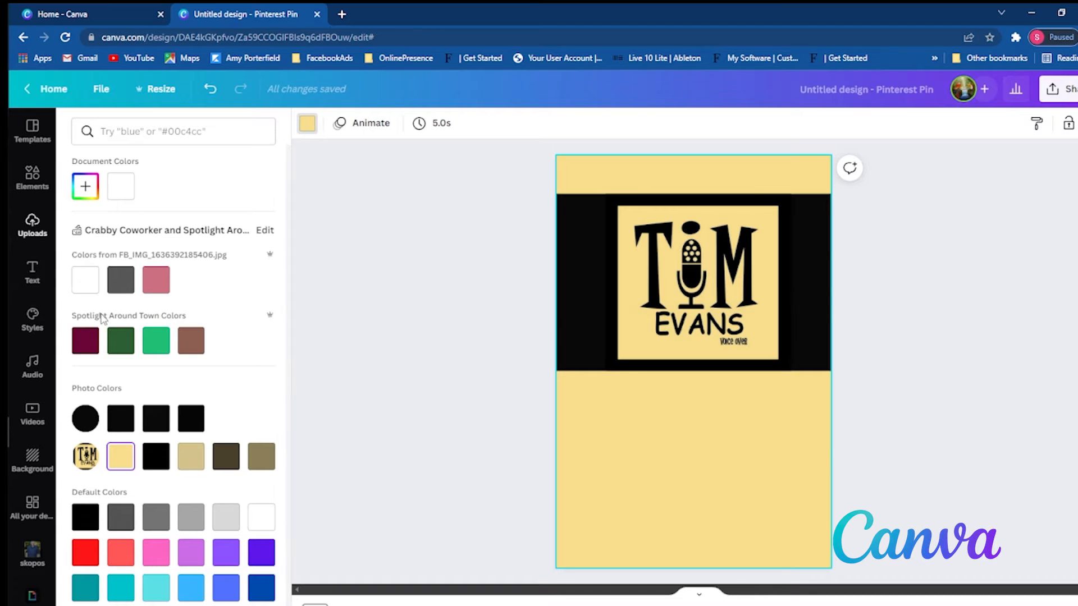
- Add a heading text box and place it just below the black band
left_click(42, 273)
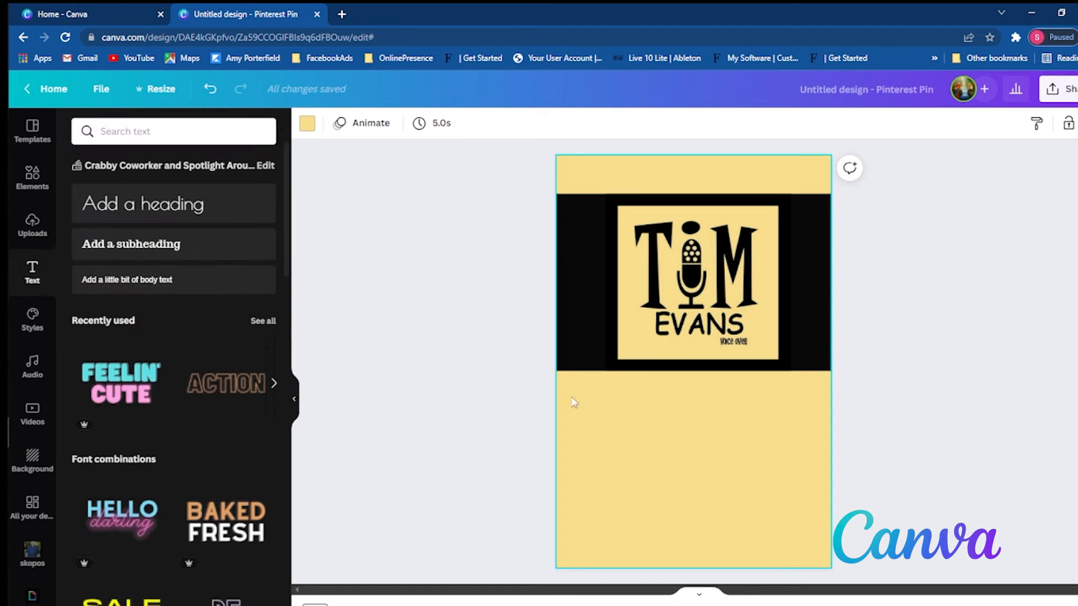
left_click(162, 206)
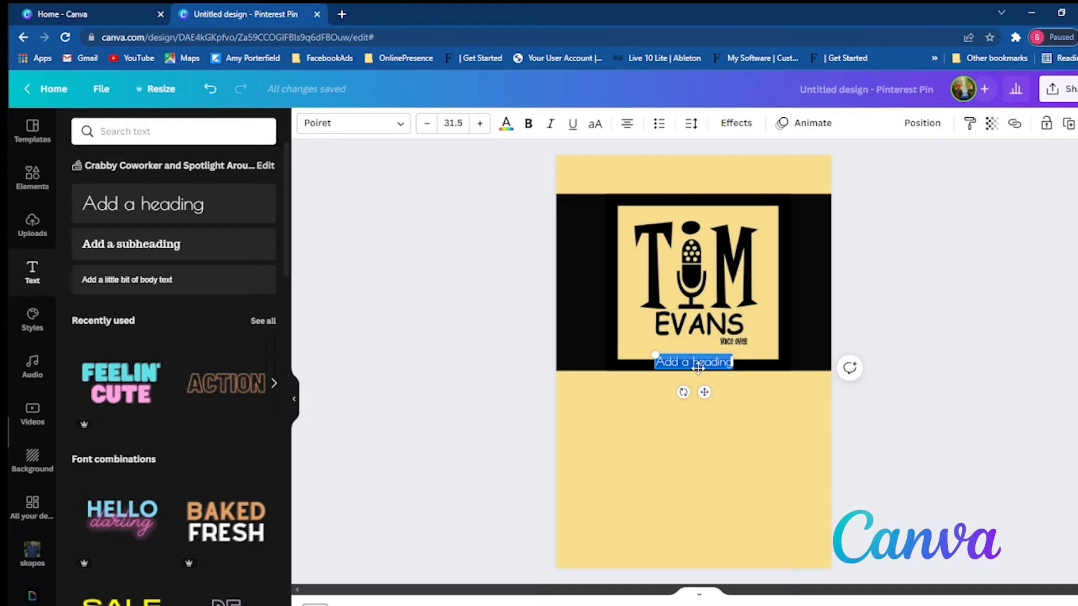
left_click_drag(698, 368, 701, 402)
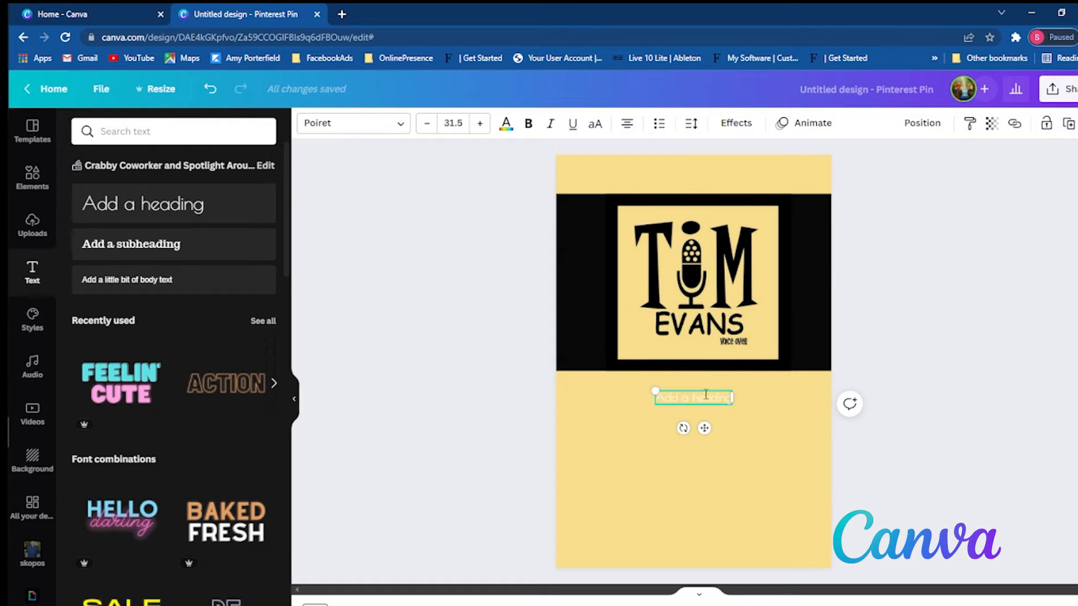
left_click(694, 463)
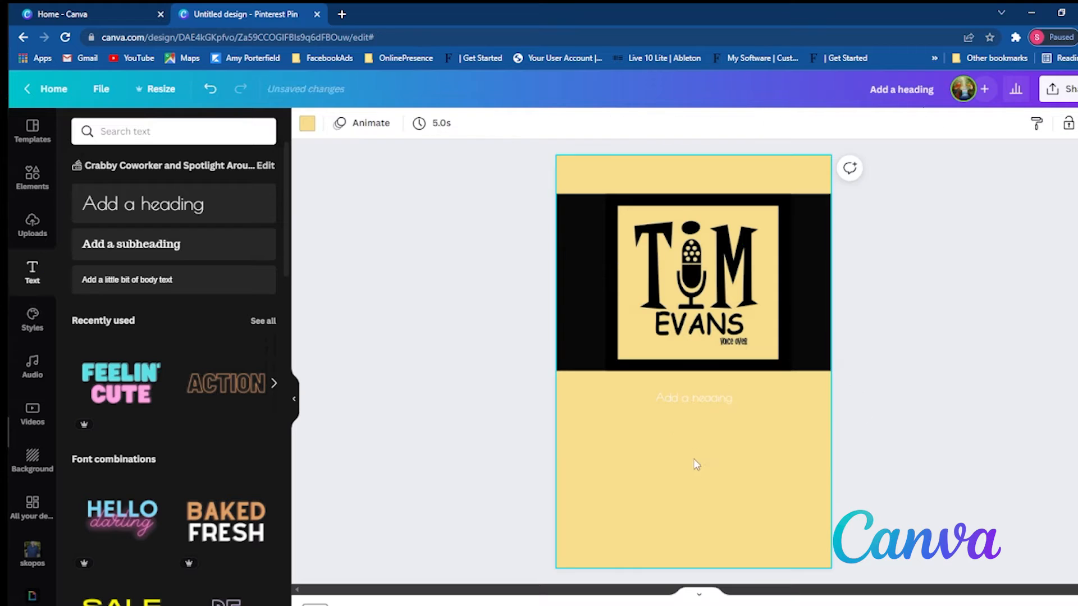
- Set the heading's text colour to the black from the logo's photo colours
left_click(695, 403)
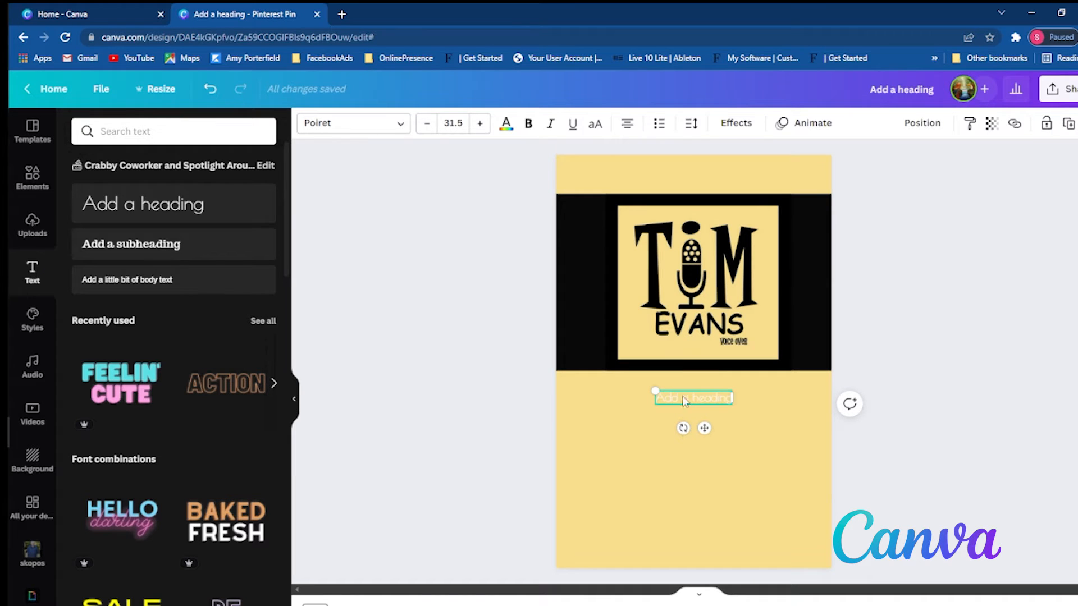
left_click(504, 126)
left_click(163, 469)
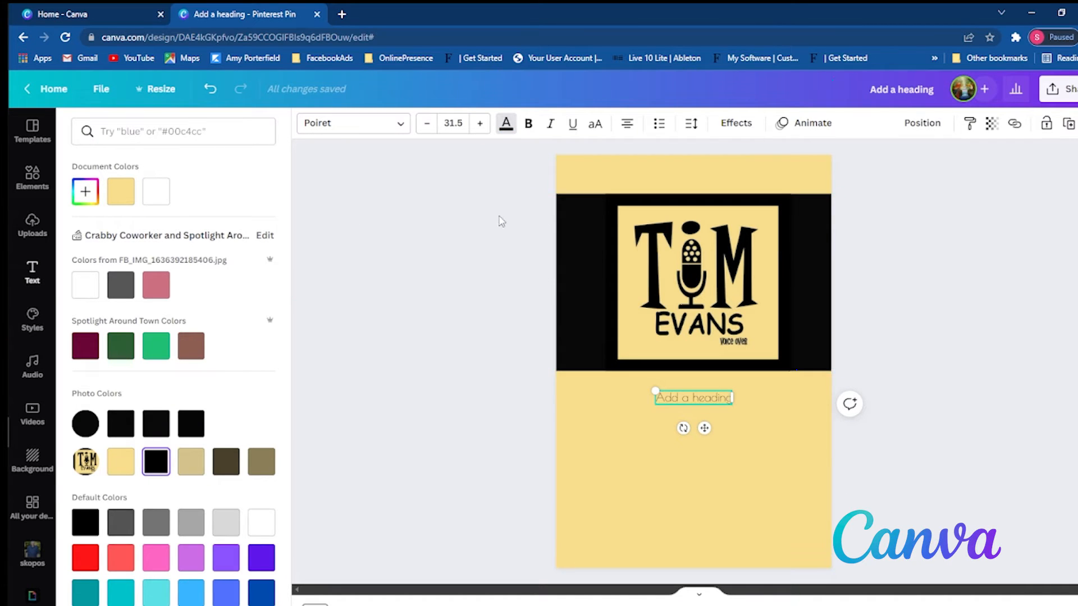
left_click(700, 398)
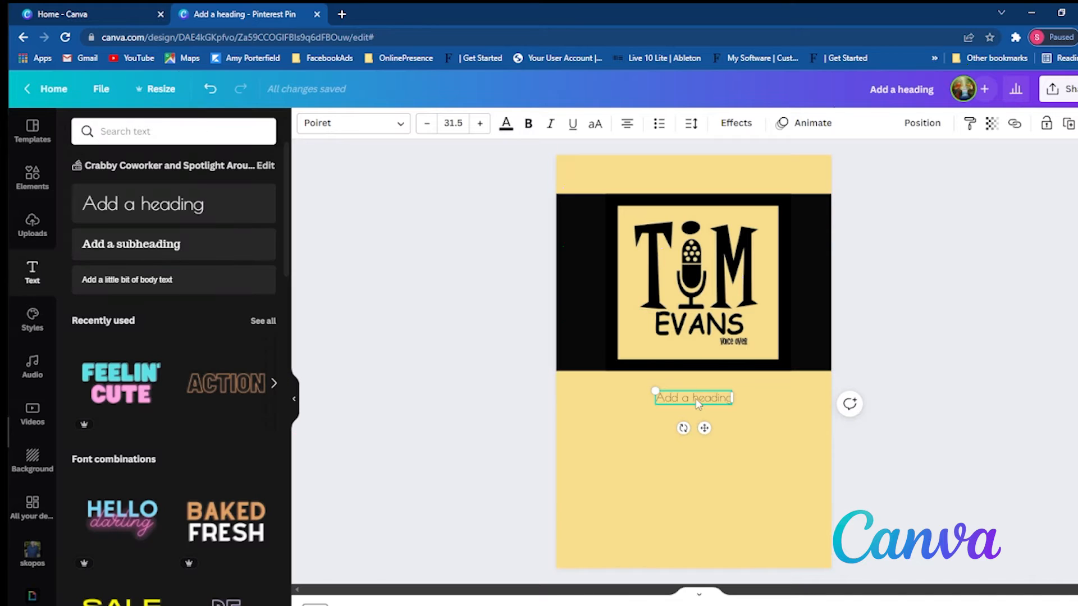
left_click(505, 125)
left_click(150, 465)
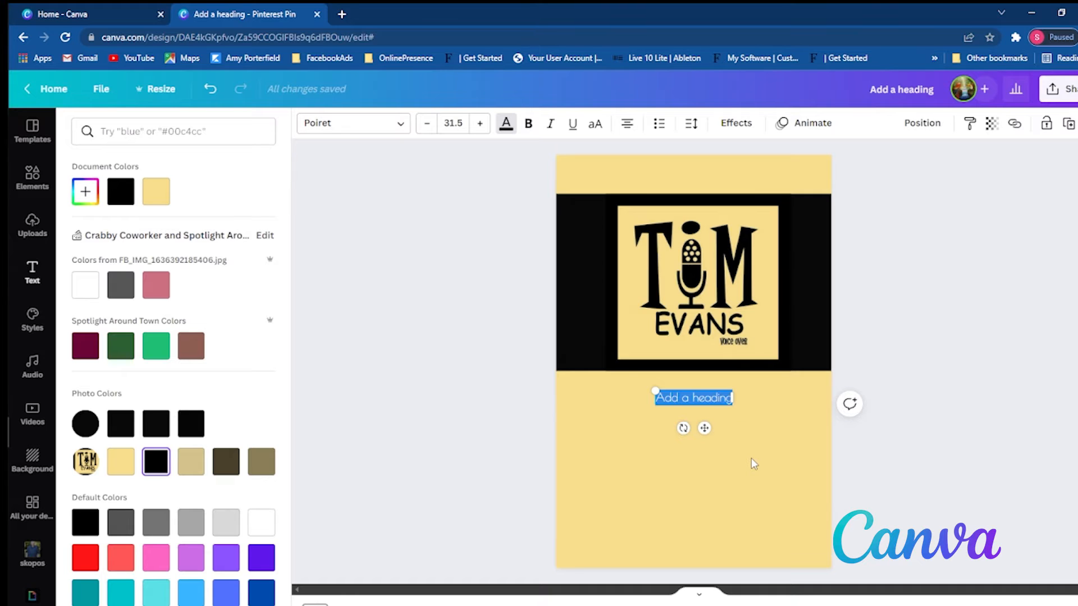
- Replace the heading's placeholder text with "Smooth Male Voice" and make it bold
type("Smooth")
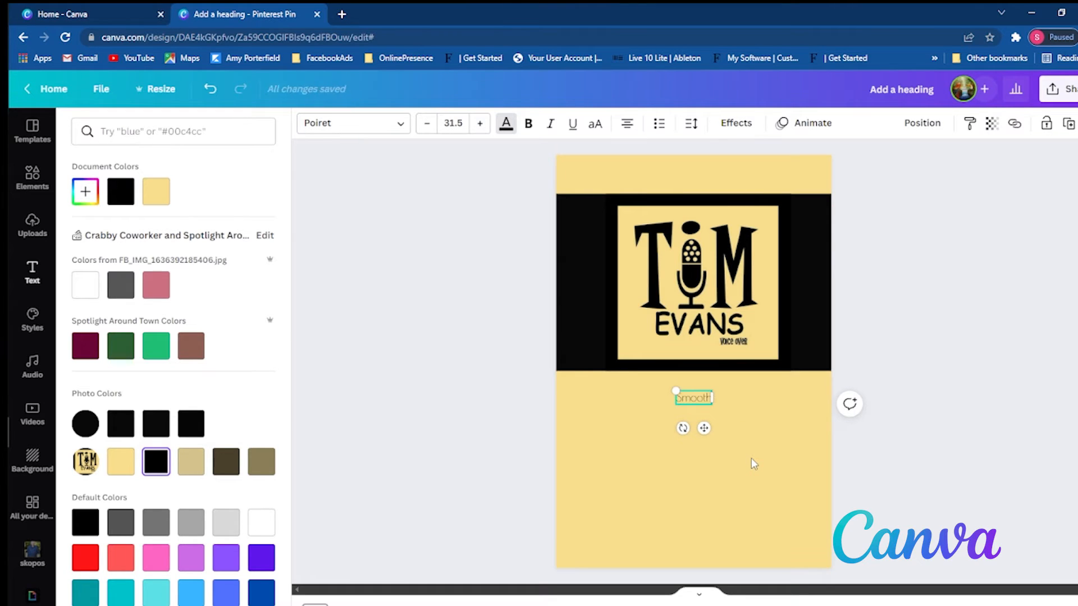
type(" Male Voce")
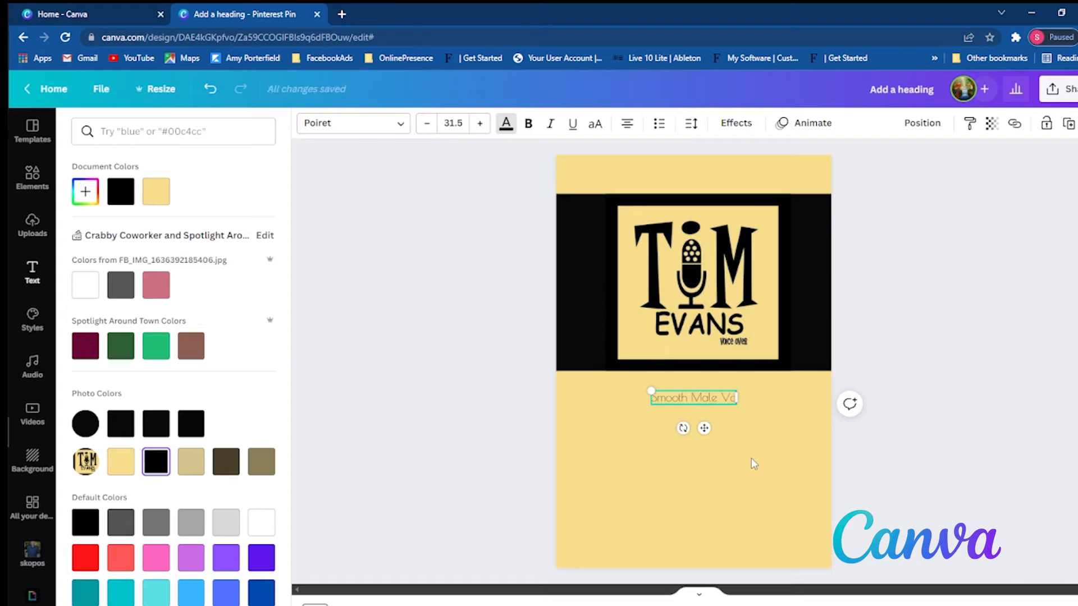
key("BackSpace")
key("BackSpace")
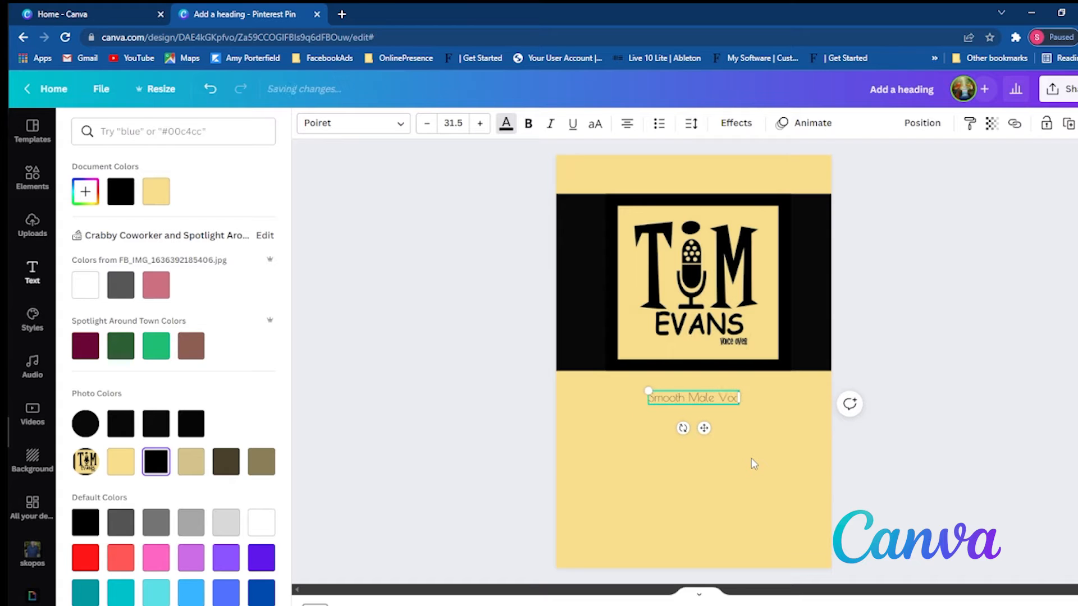
type("ice")
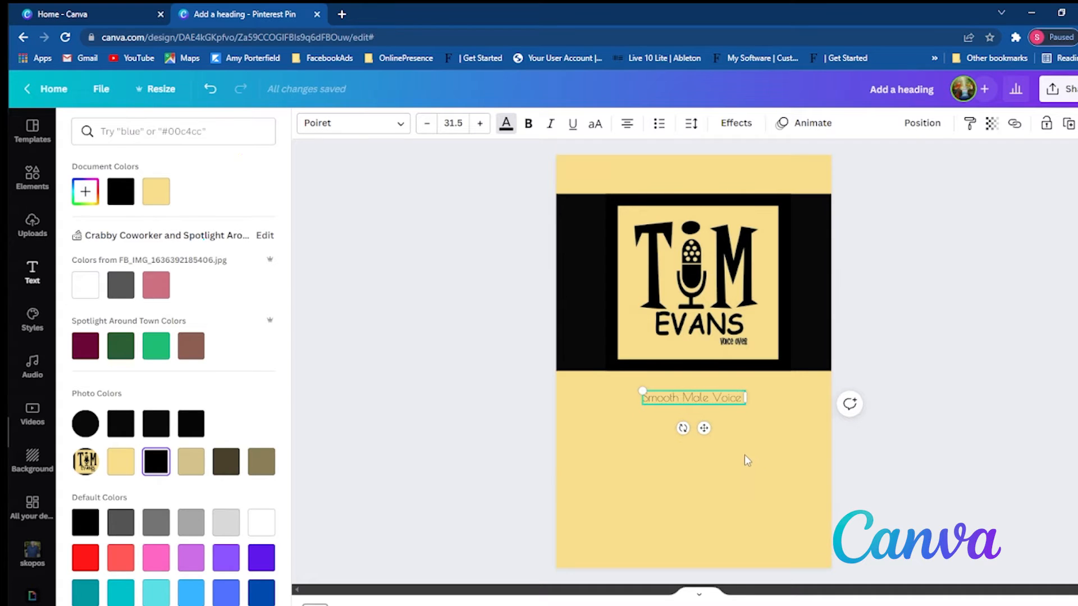
left_click(736, 437)
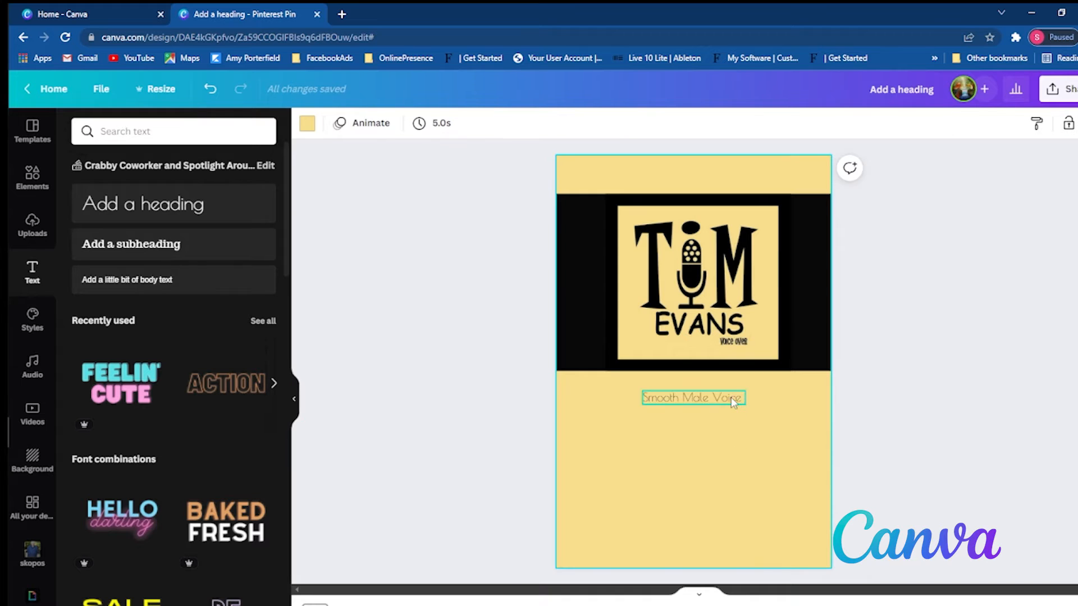
left_click(730, 404)
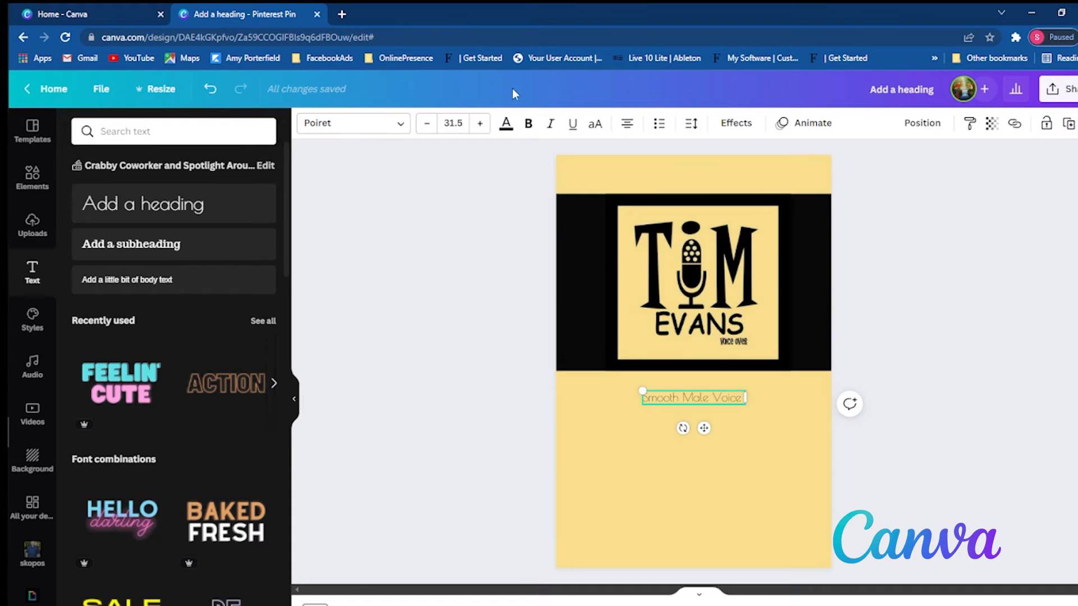
left_click(526, 127)
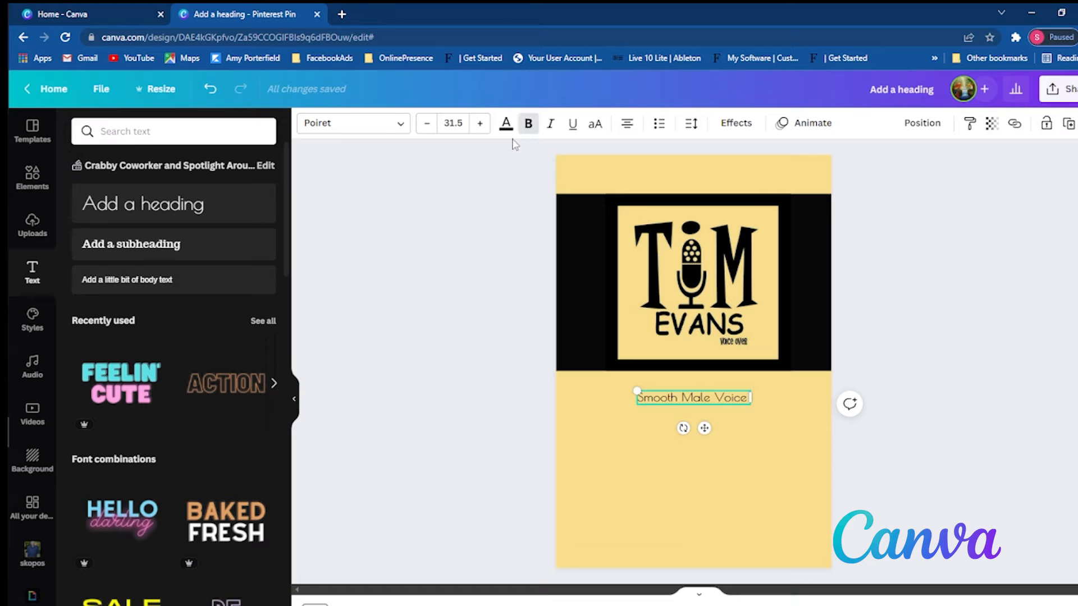
- Try the recently used fonts TT Corals Black and Josefin Sans Bold on the heading
left_click(400, 121)
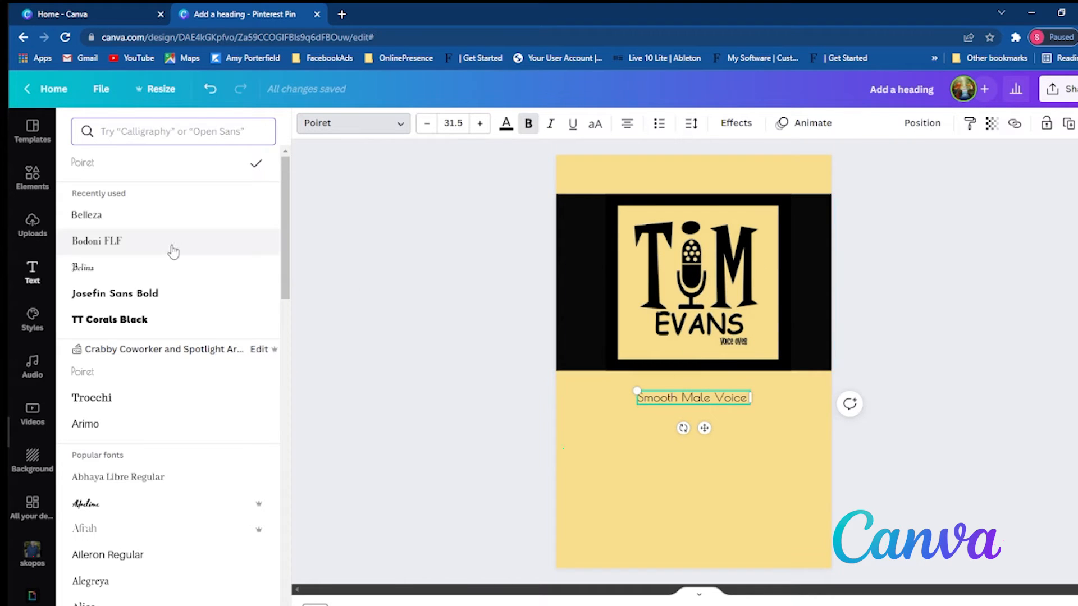
left_click(142, 323)
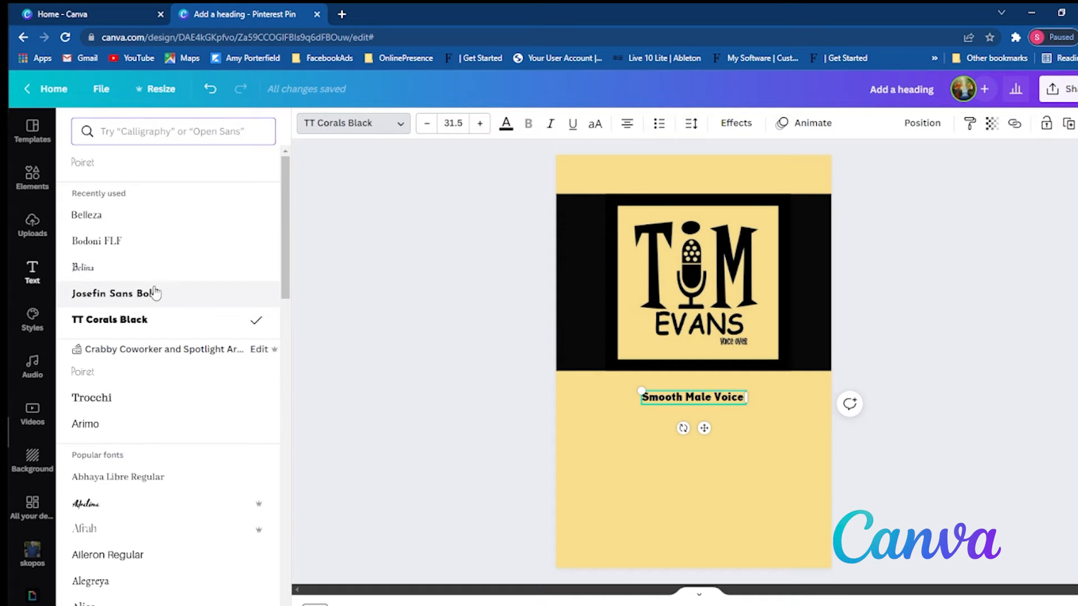
left_click(152, 293)
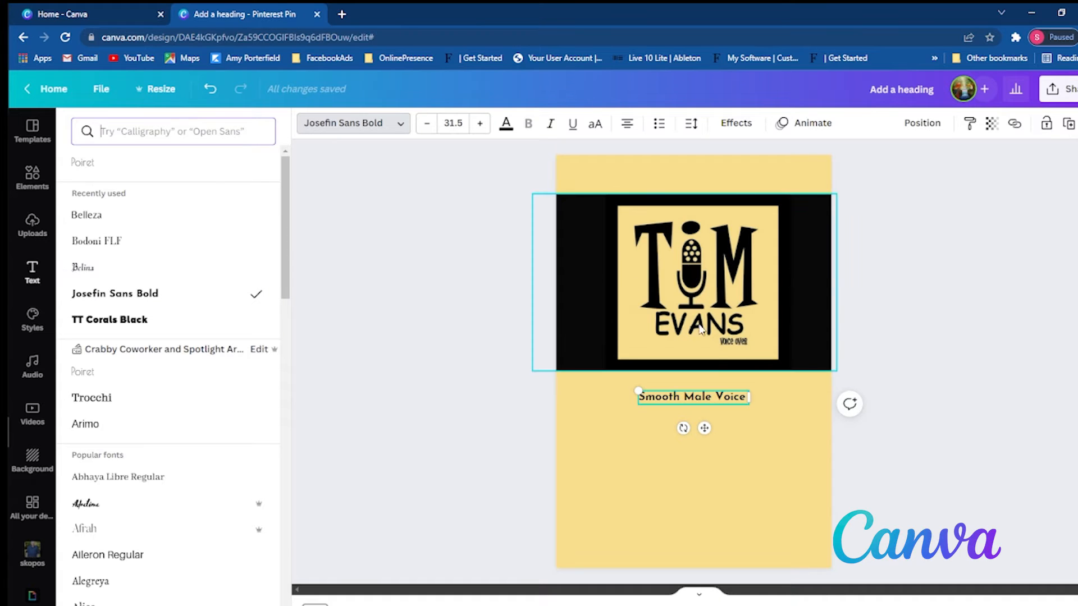
- Try the Handwriting fonts Sigher, Aloja, Architects Daughter and Lacquer on the heading
left_click(257, 134)
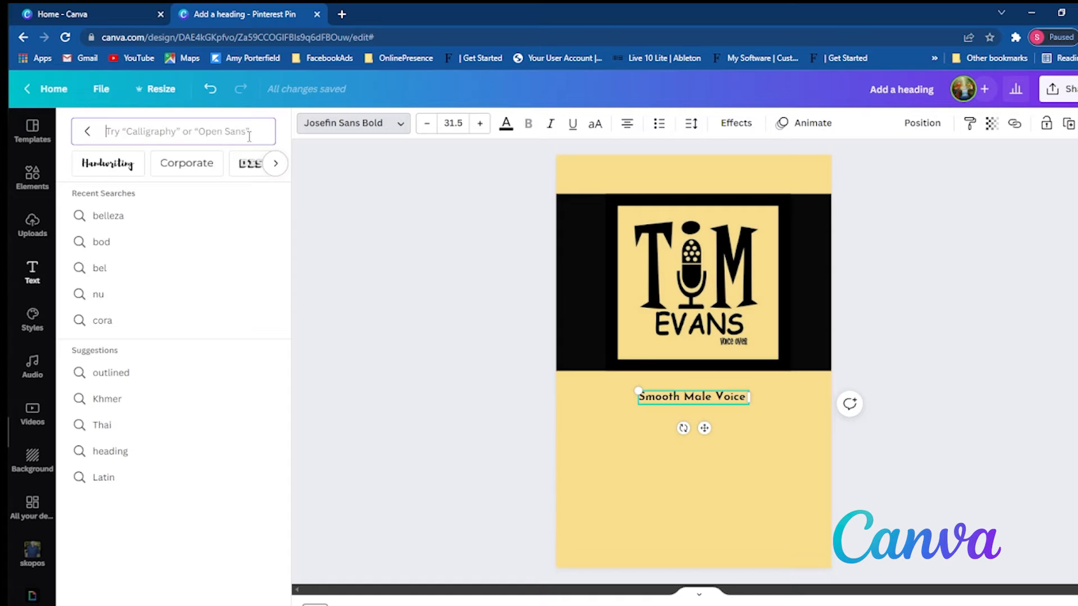
left_click(124, 178)
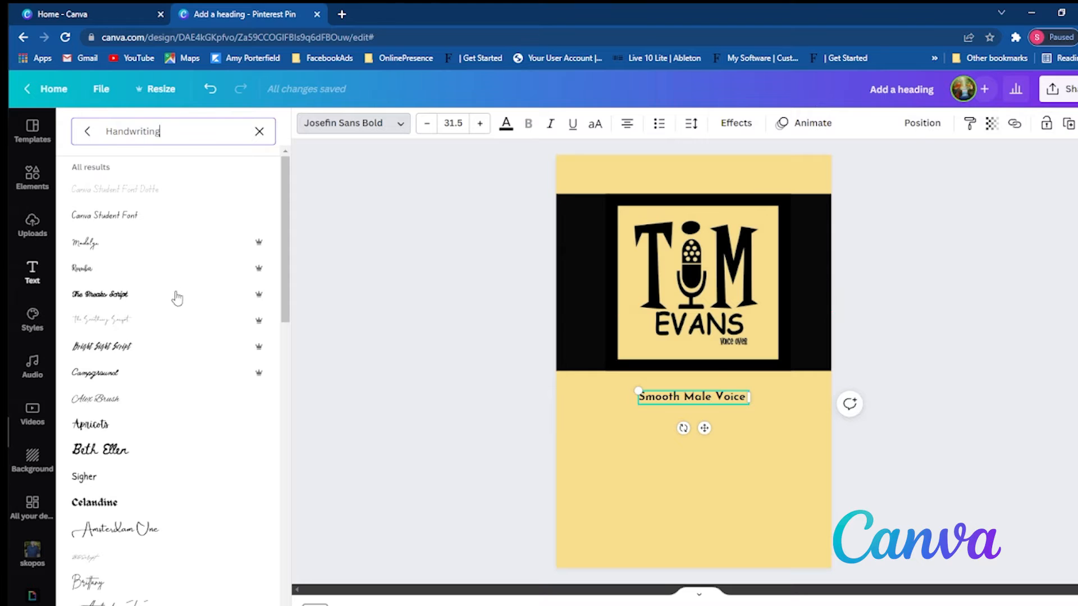
scroll(177, 300, "down", 5)
left_click(193, 226)
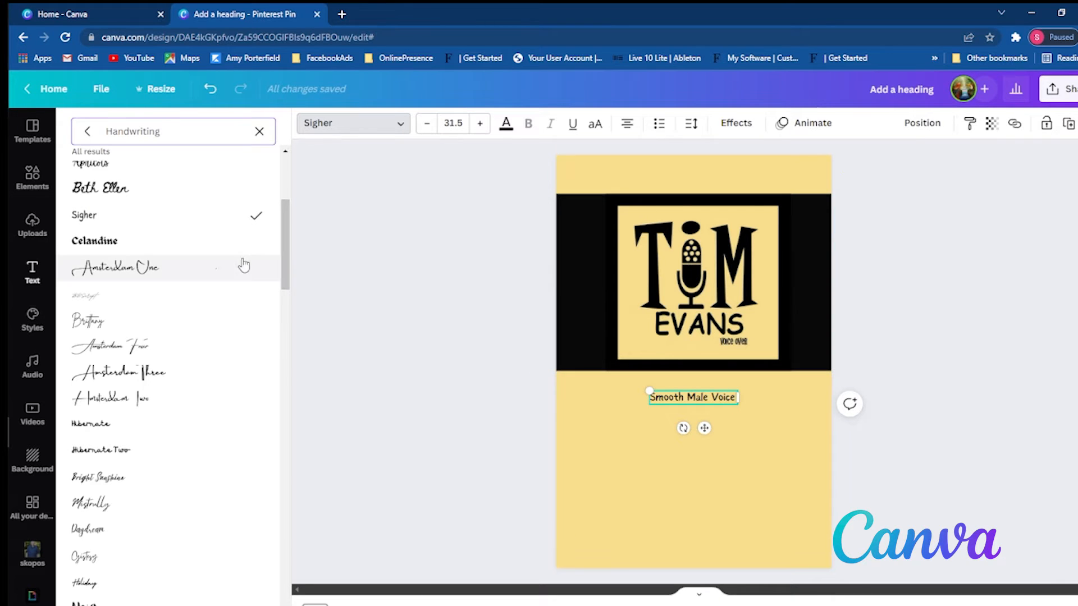
scroll(172, 280, "down", 7)
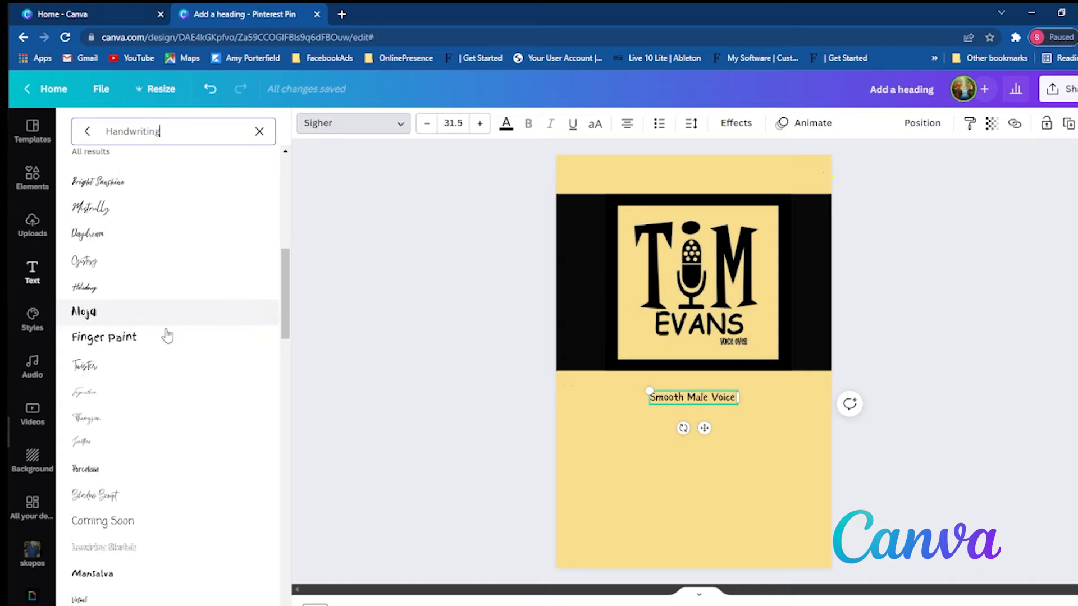
left_click(169, 214)
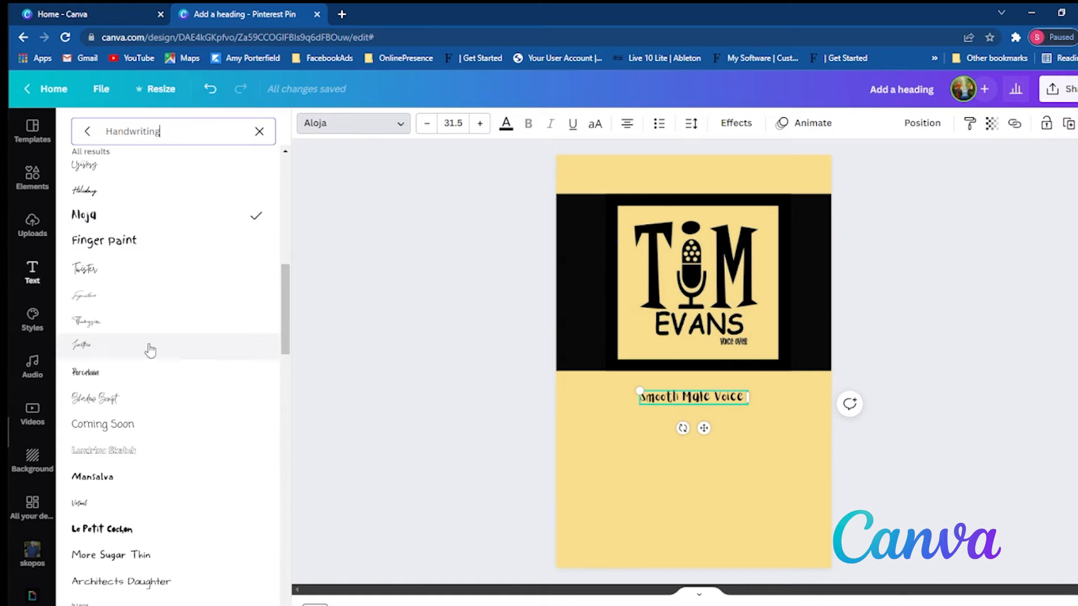
scroll(154, 393, "down", 3)
scroll(162, 435, "down", 1)
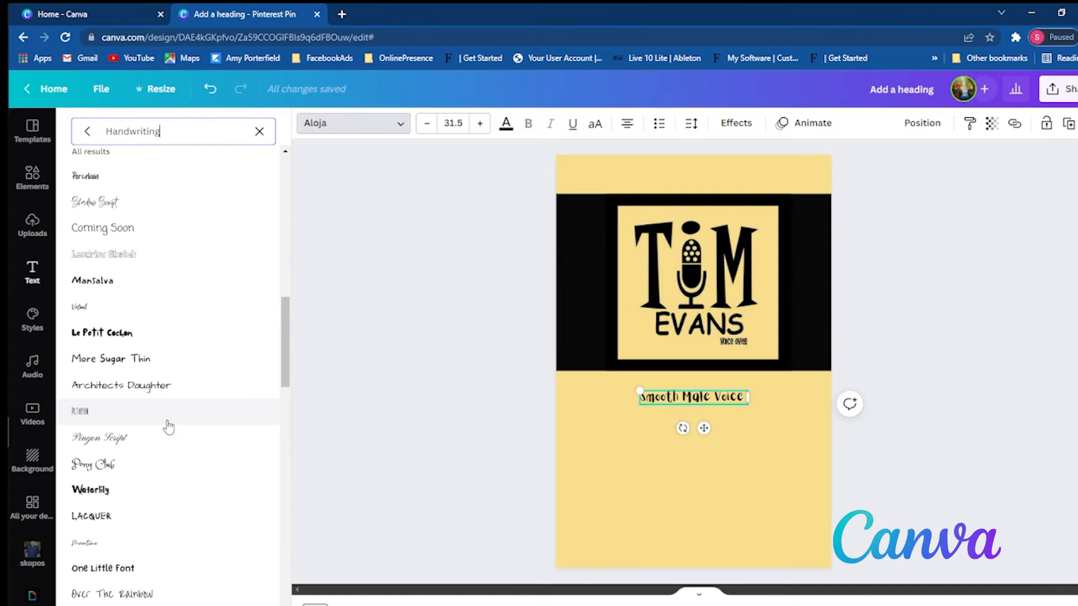
left_click(159, 386)
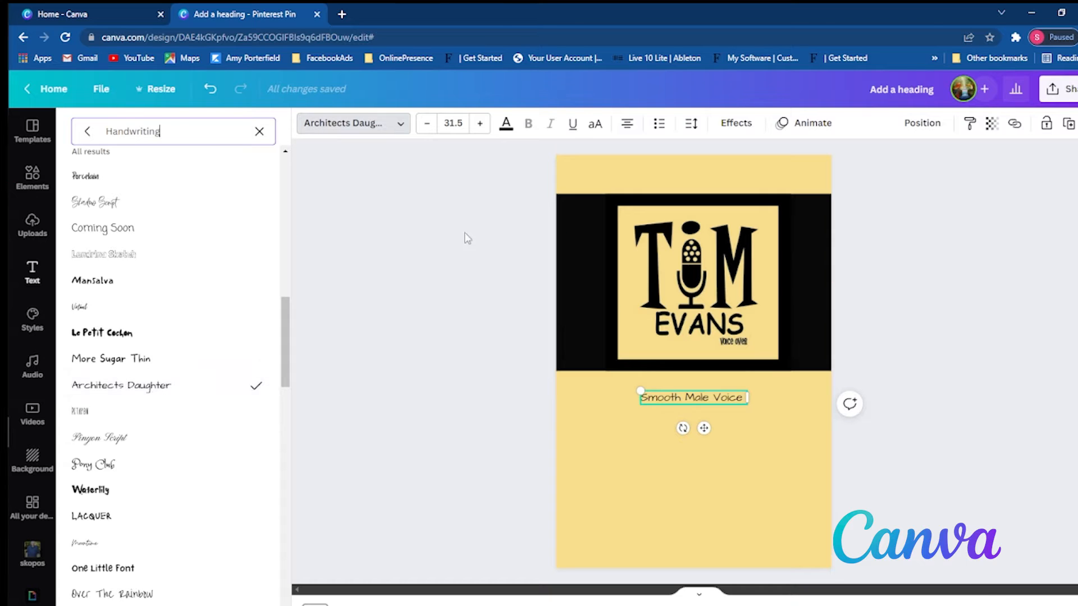
scroll(180, 455, "down", 4)
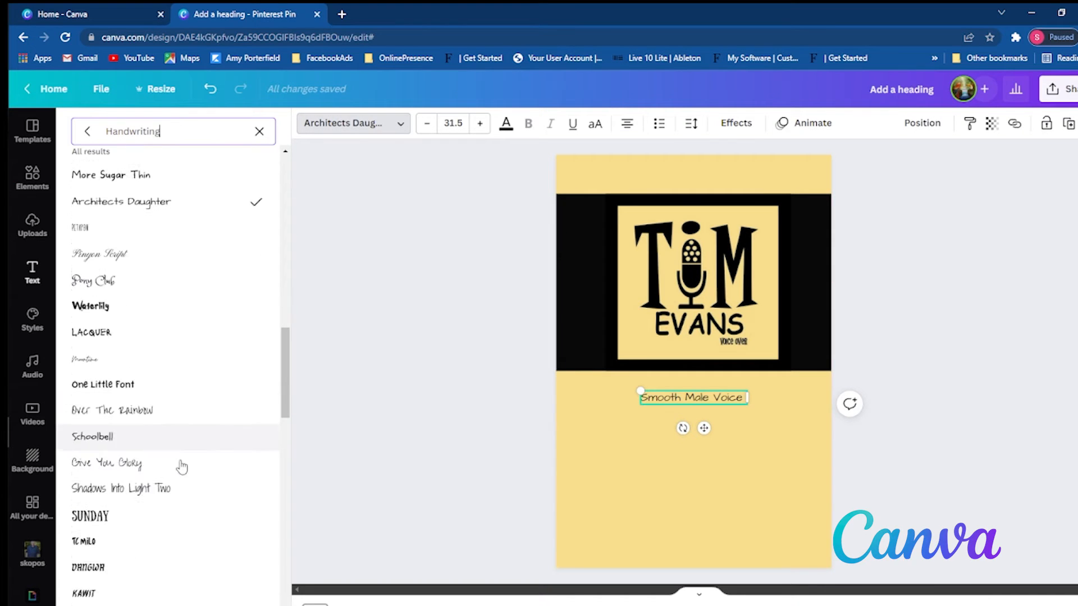
left_click(174, 318)
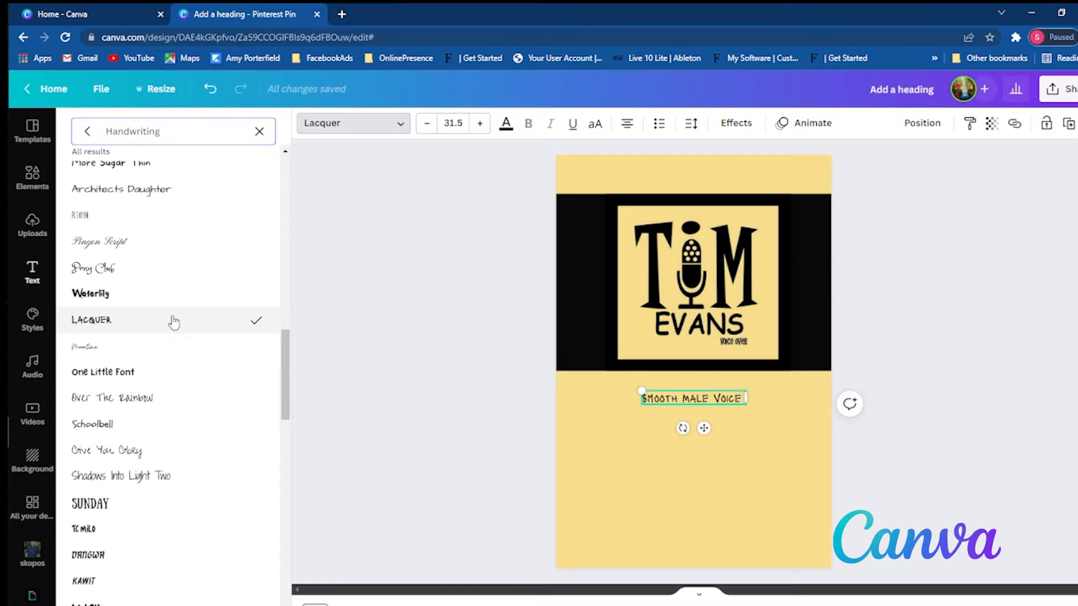
scroll(156, 466, "down", 4)
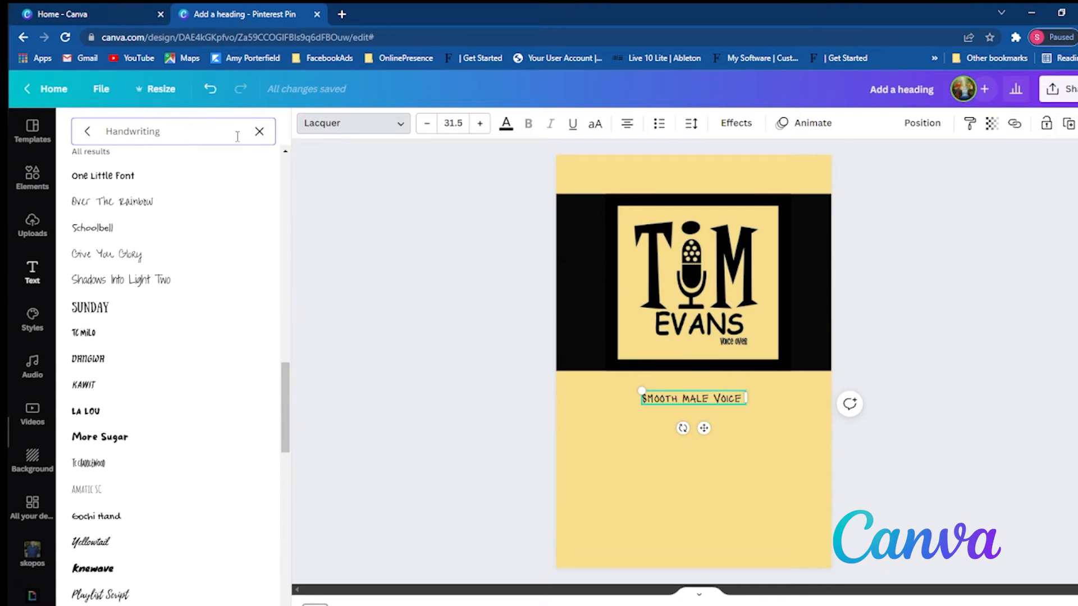
- Set the heading's font to Cerebri Light from the Corporate fonts and move the heading down to the middle of the lower yellow area
left_click(260, 132)
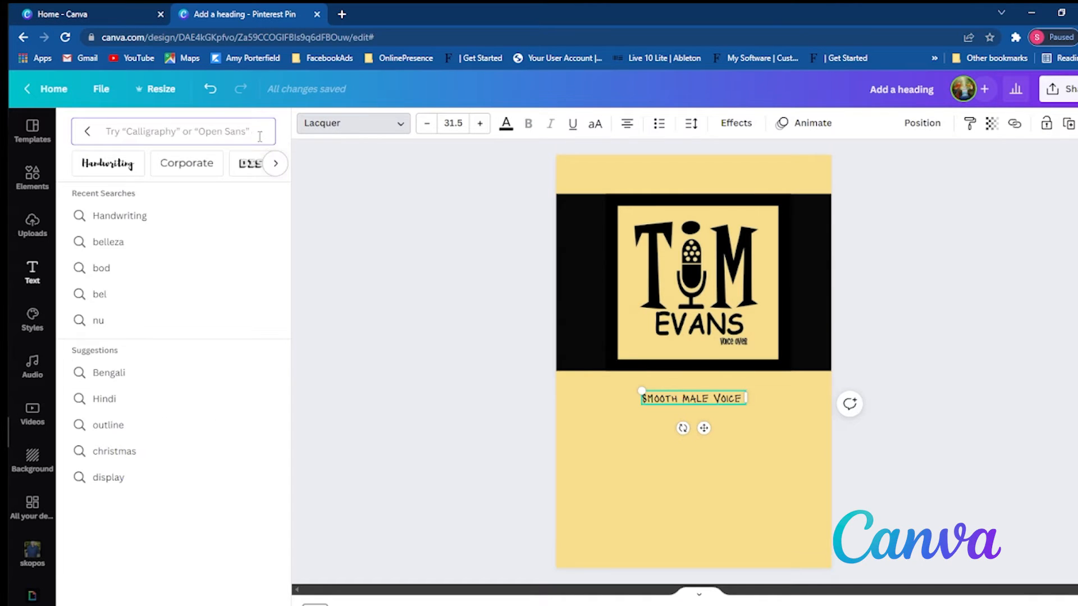
left_click(207, 167)
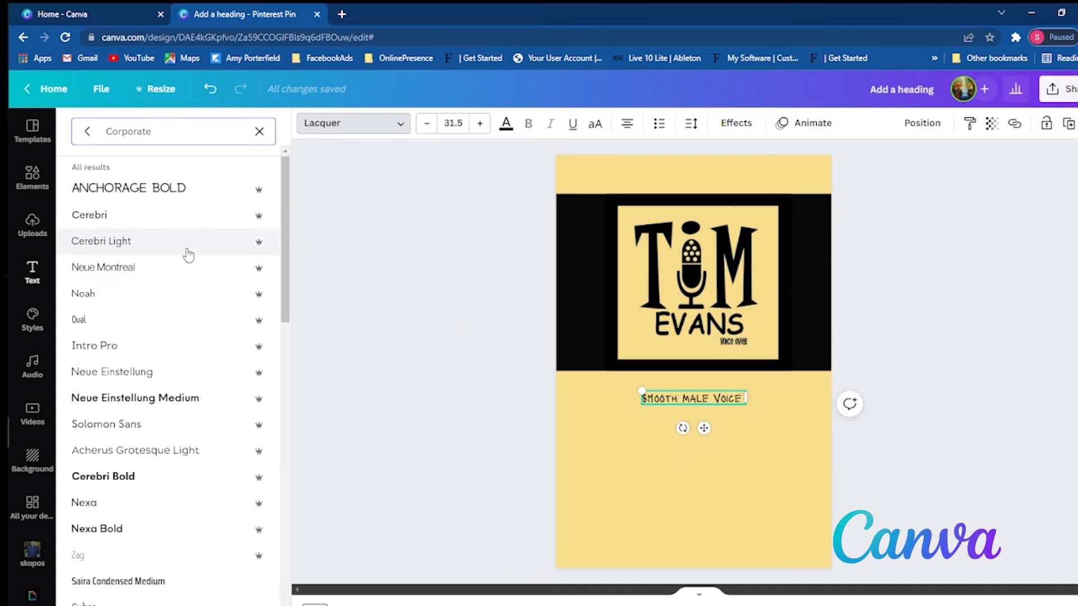
left_click(188, 254)
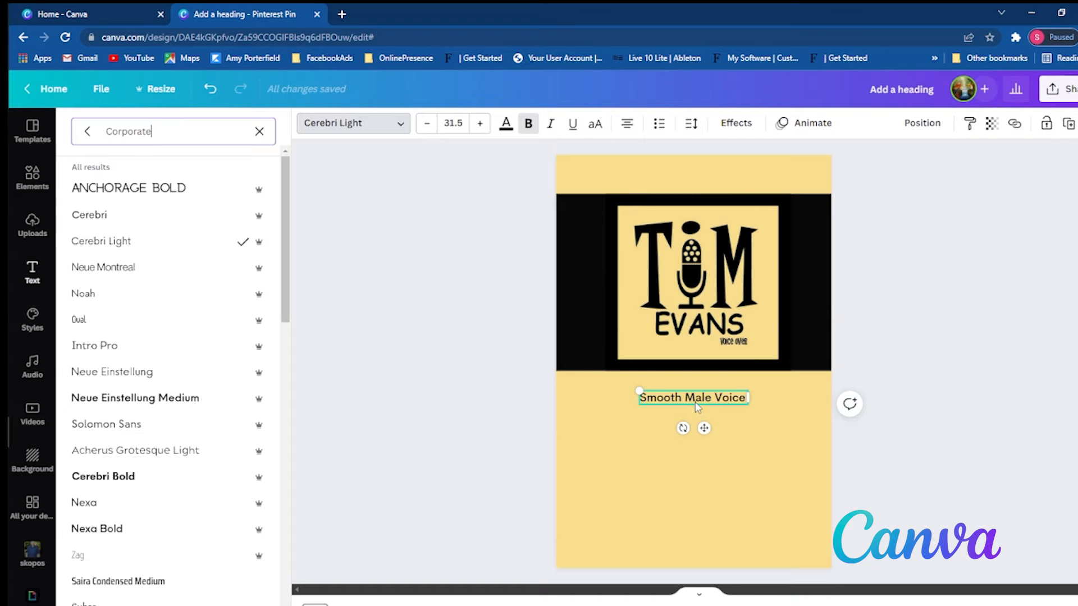
left_click_drag(696, 405, 696, 479)
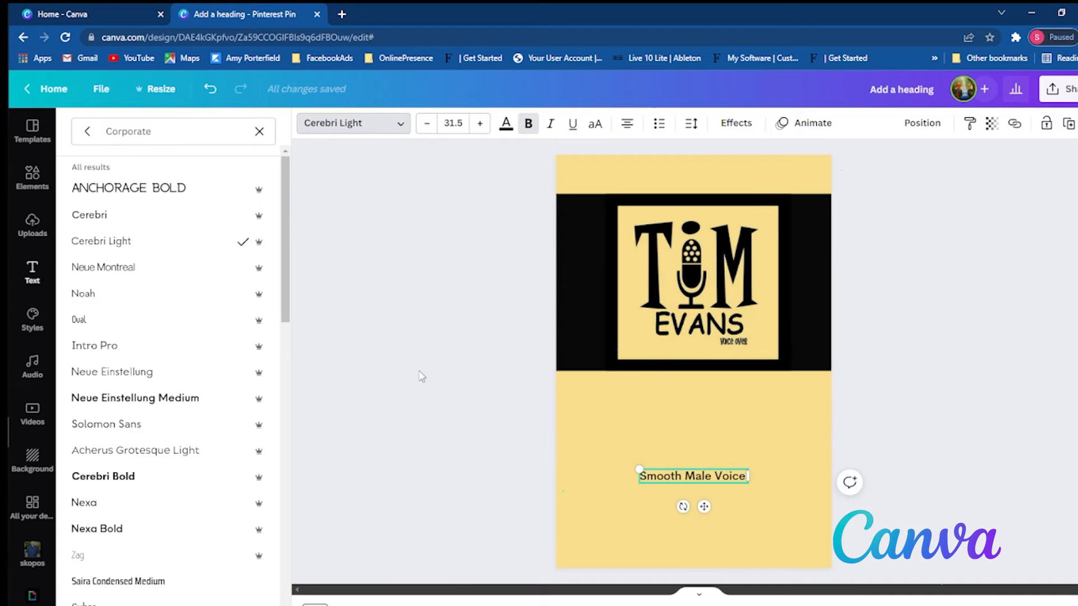
- Add the 30-second equalizer video from the recently used elements and place it against the page's left edge, overlapping the logo's lower edge
left_click(31, 182)
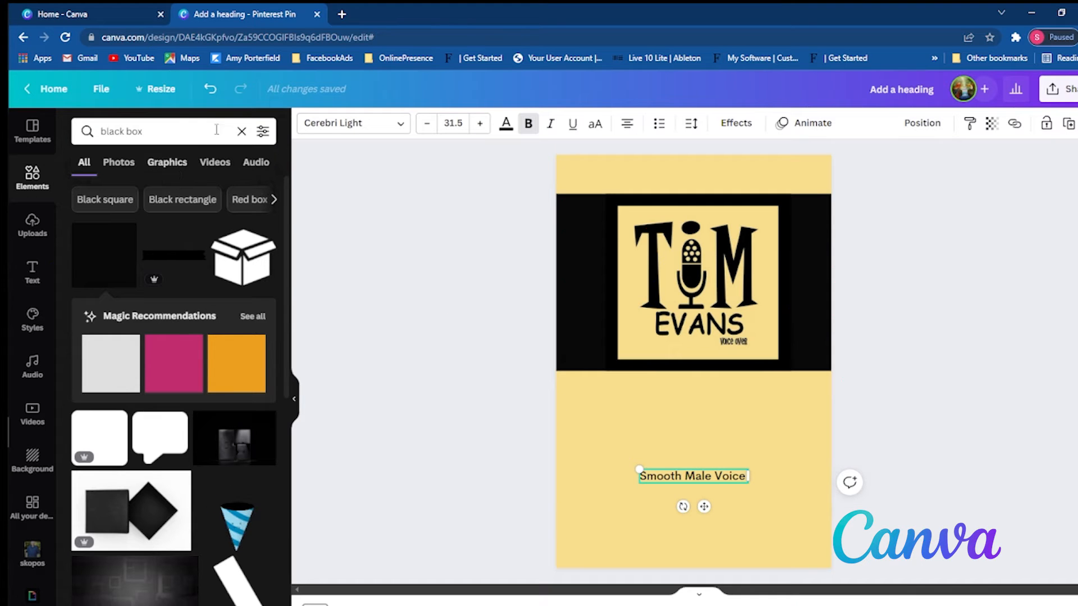
left_click(242, 131)
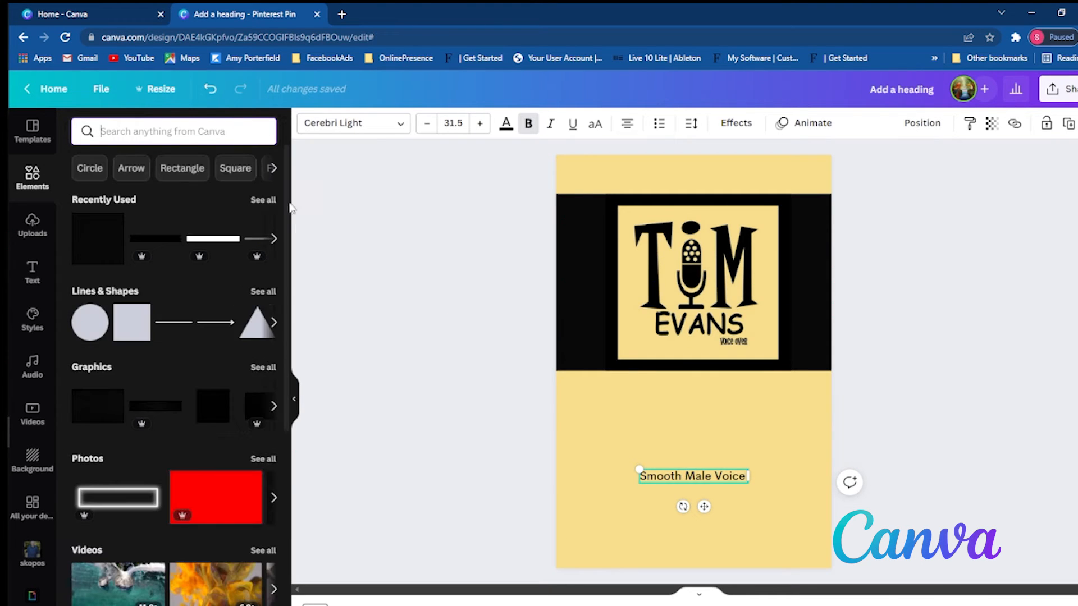
left_click(263, 199)
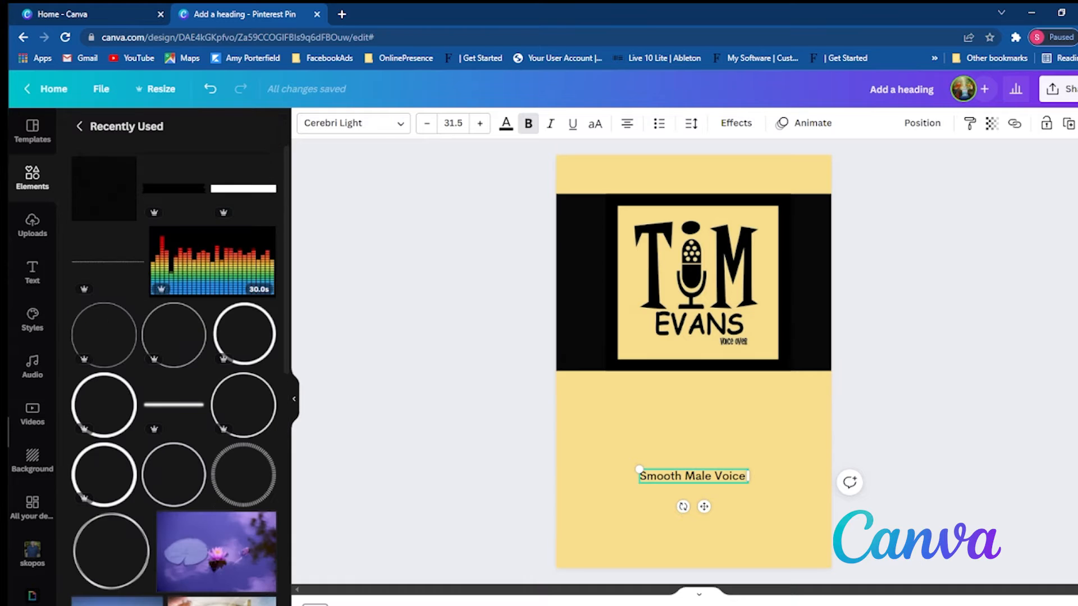
left_click(213, 286)
left_click_drag(688, 366, 660, 418)
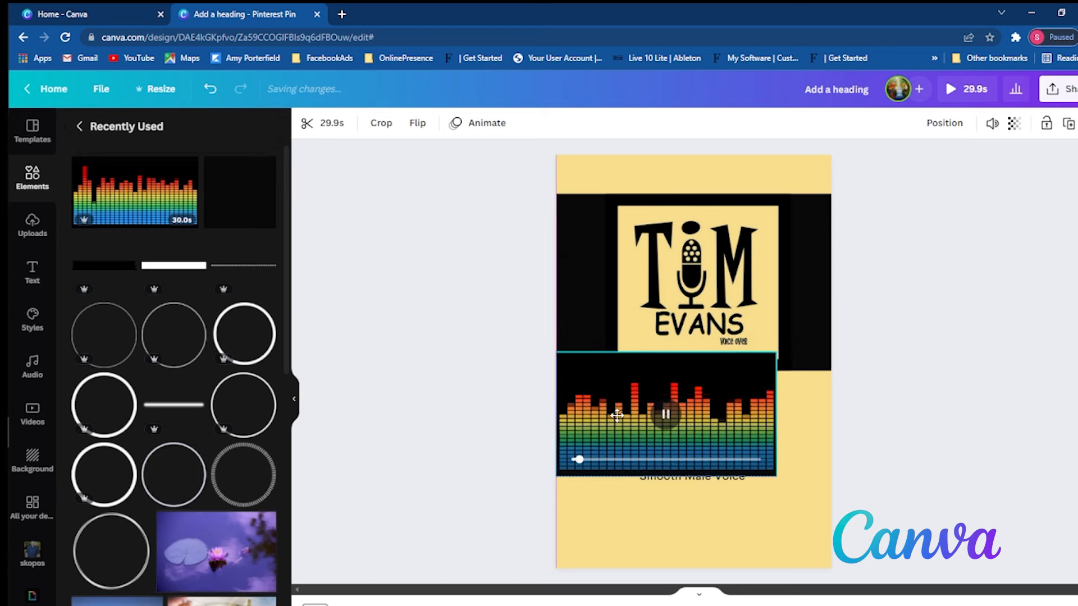
- Widen the equalizer video to the full page width and crop its lower edge to just above the heading
left_click_drag(776, 414, 829, 403)
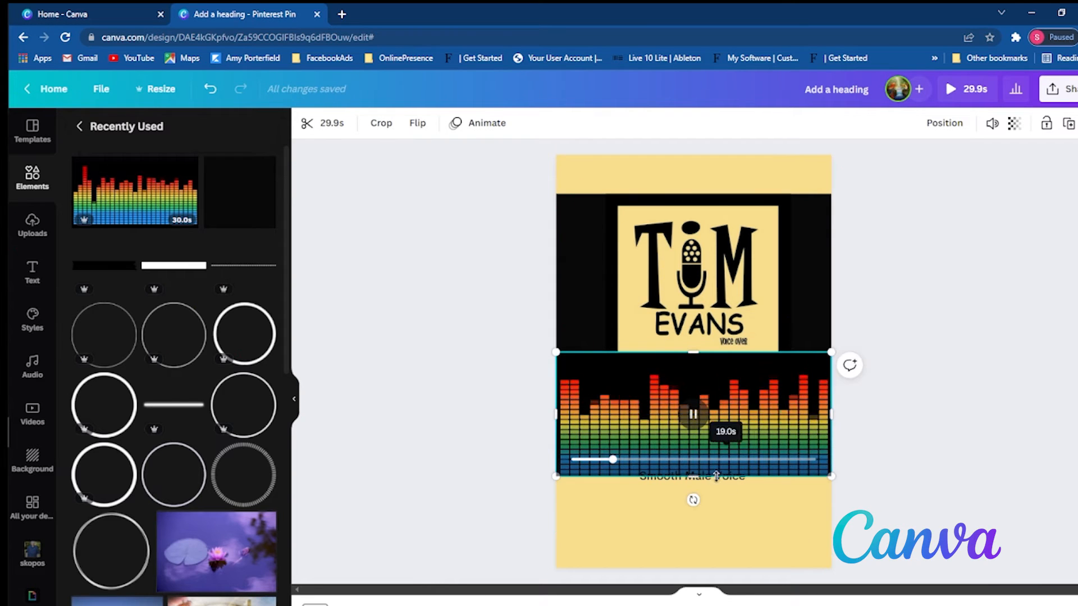
left_click(692, 467)
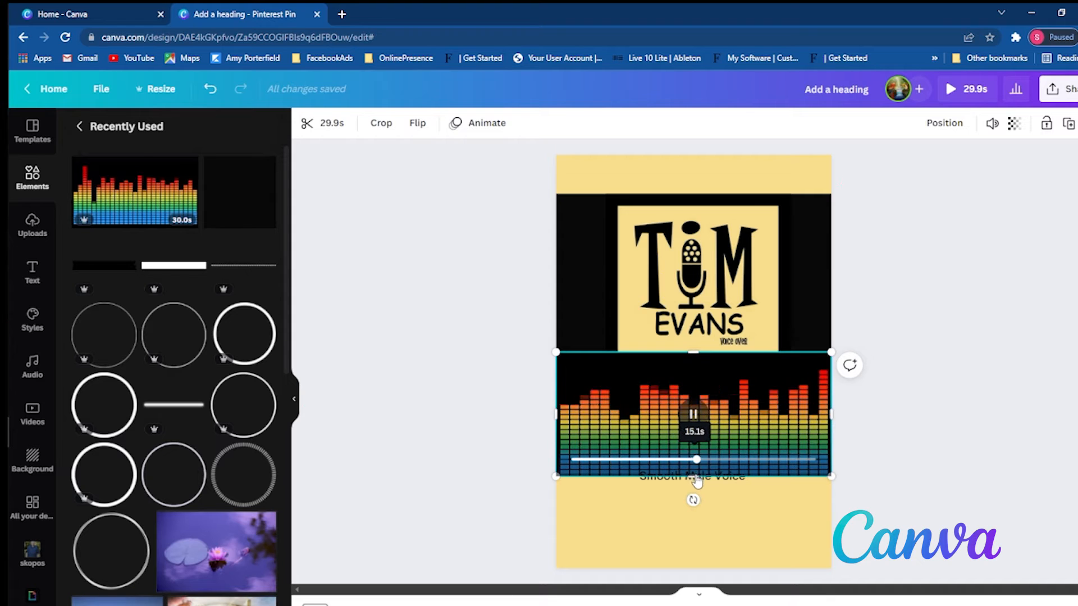
left_click_drag(693, 477, 685, 441)
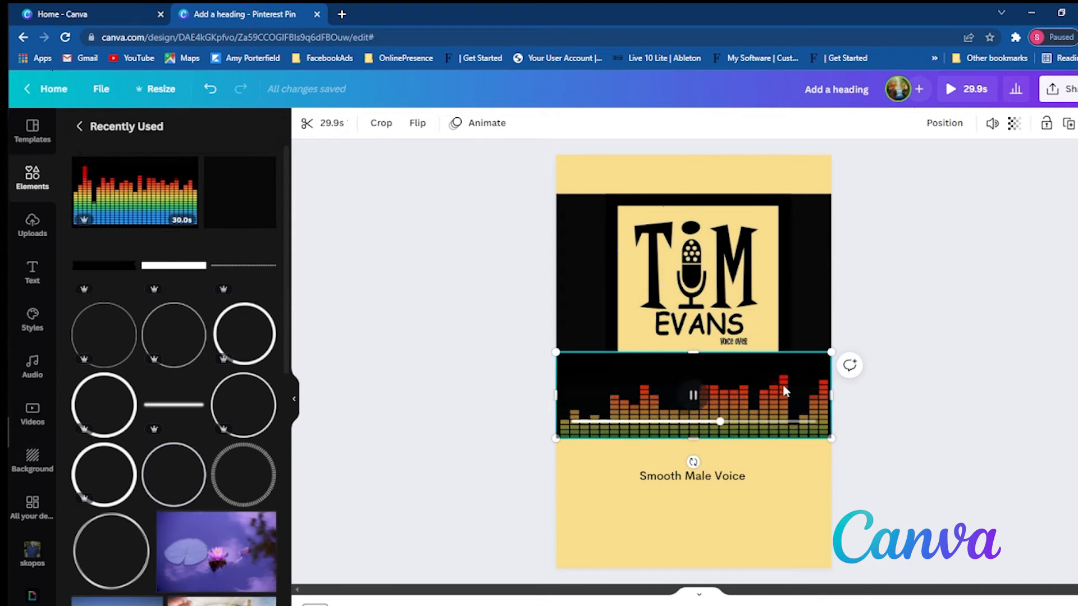
left_click(879, 424)
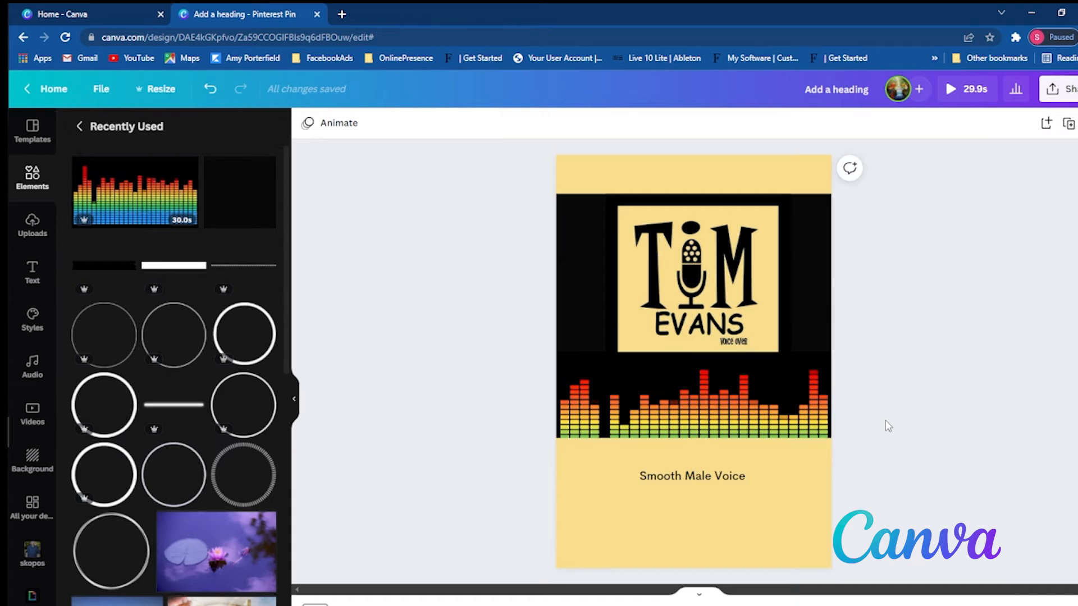
- Send the equalizer video backward so it sits behind the logo
left_click(773, 420)
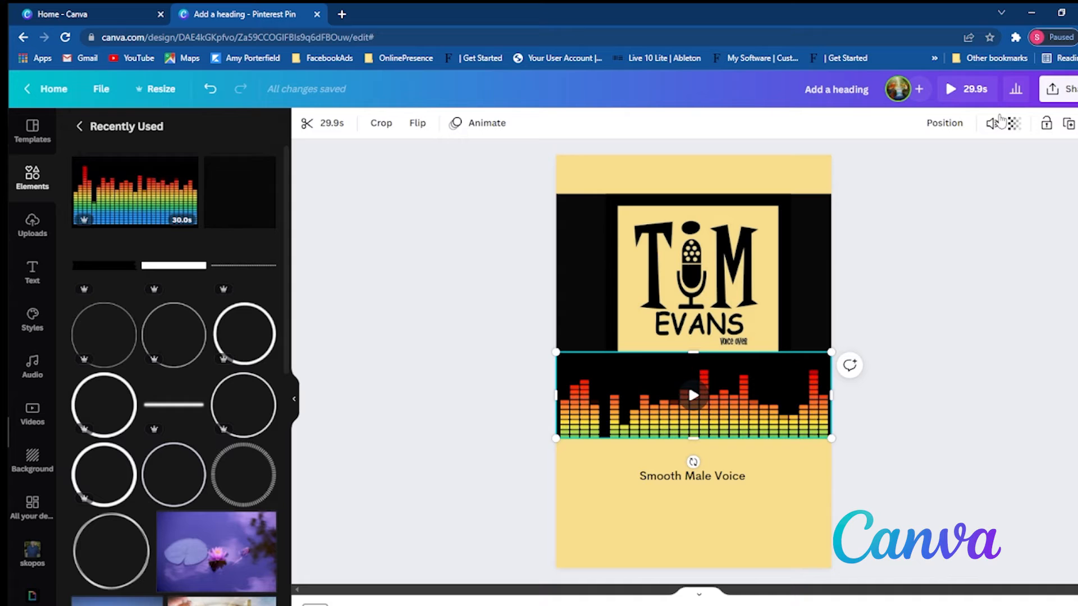
left_click(938, 129)
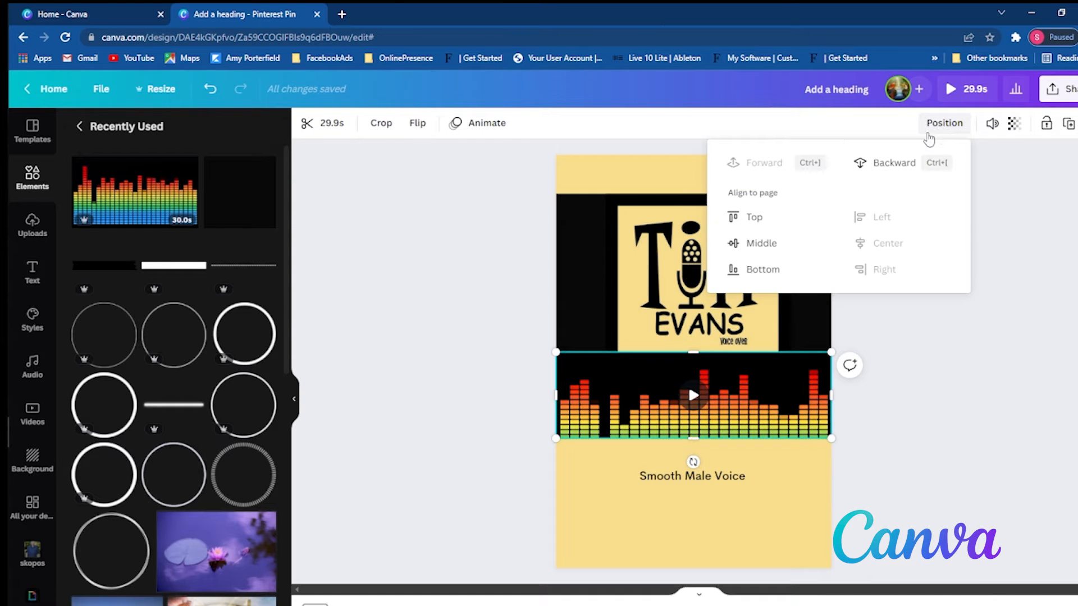
left_click(898, 163)
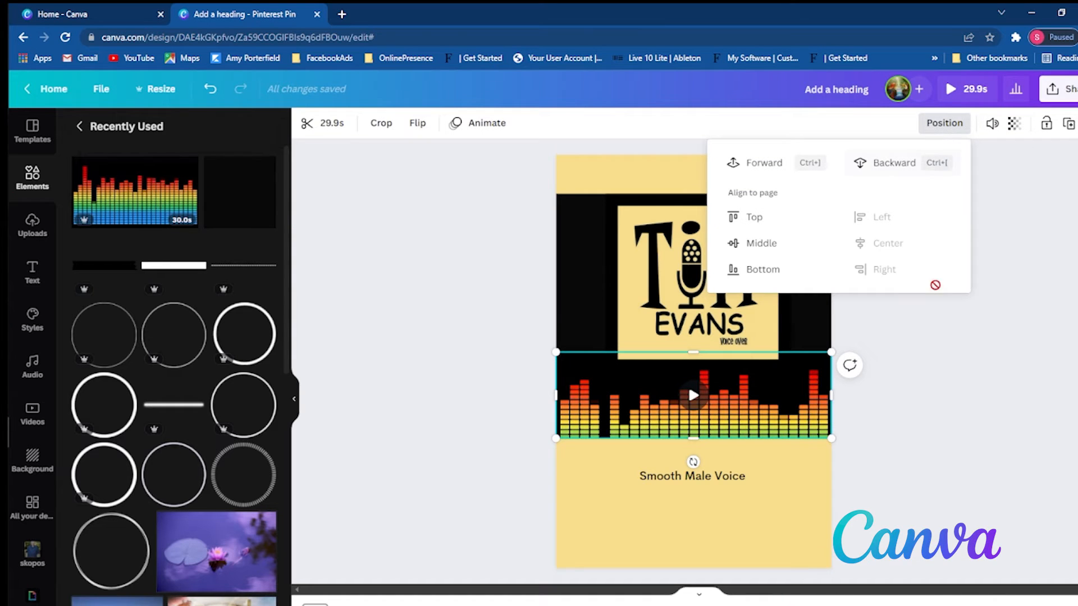
- Play the equalizer video on the page for a few seconds and pause it to check its motion
left_click(898, 416)
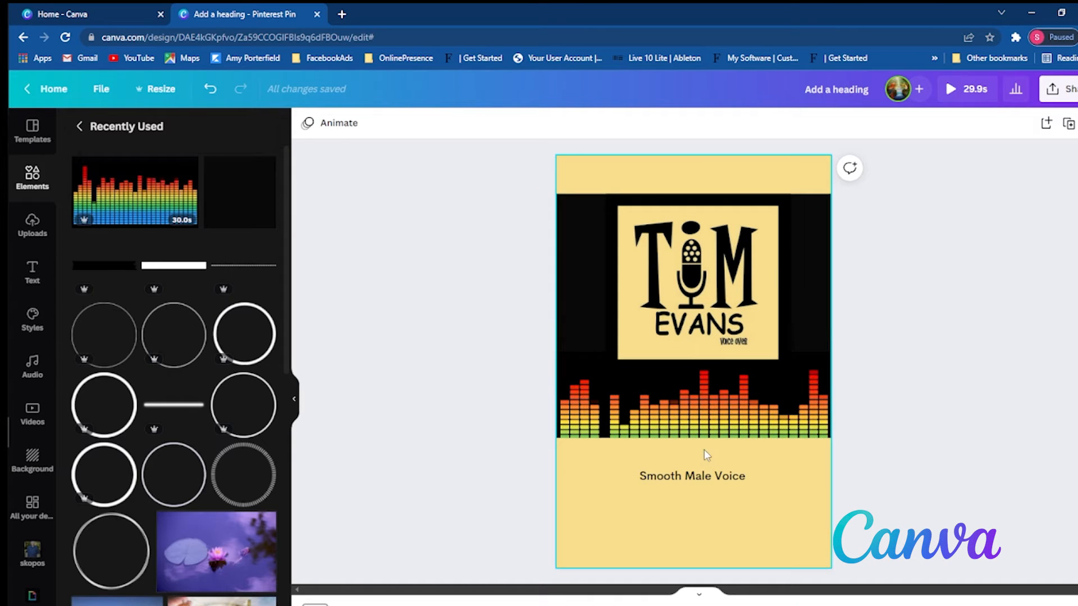
left_click(689, 386)
left_click(693, 393)
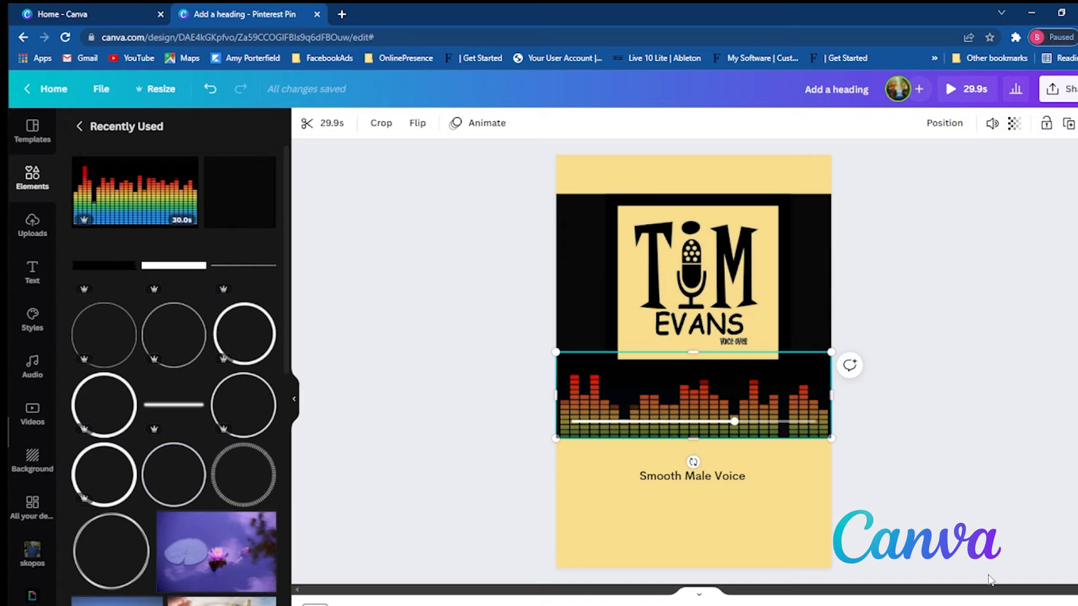
left_click(690, 392)
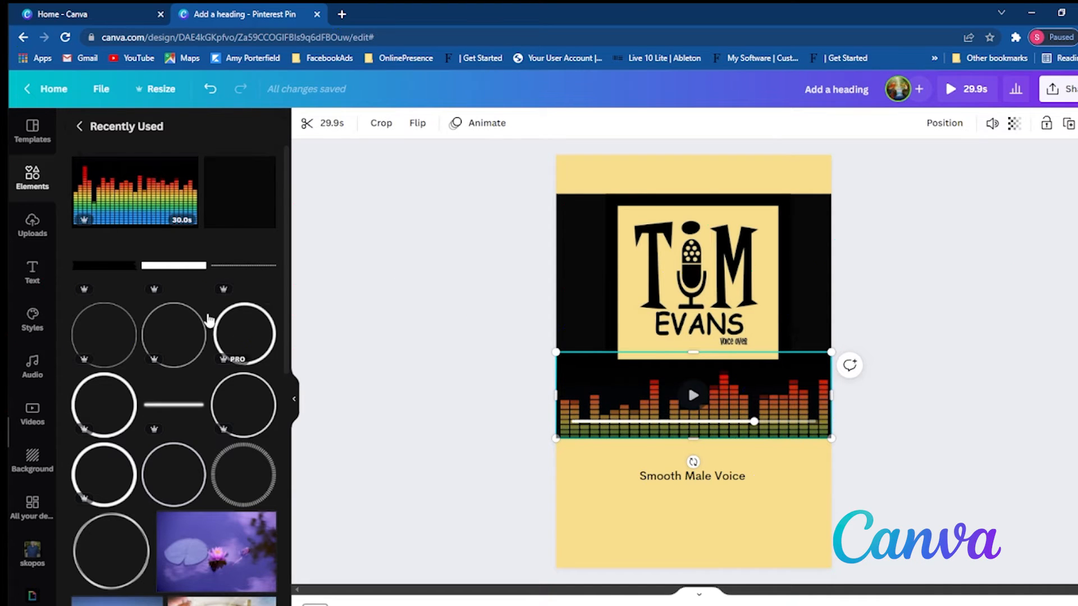
- Add the recently used black bar over the equalizer's lower edge, spanning the page width and trimmed to end at the video's bottom
left_click(86, 264)
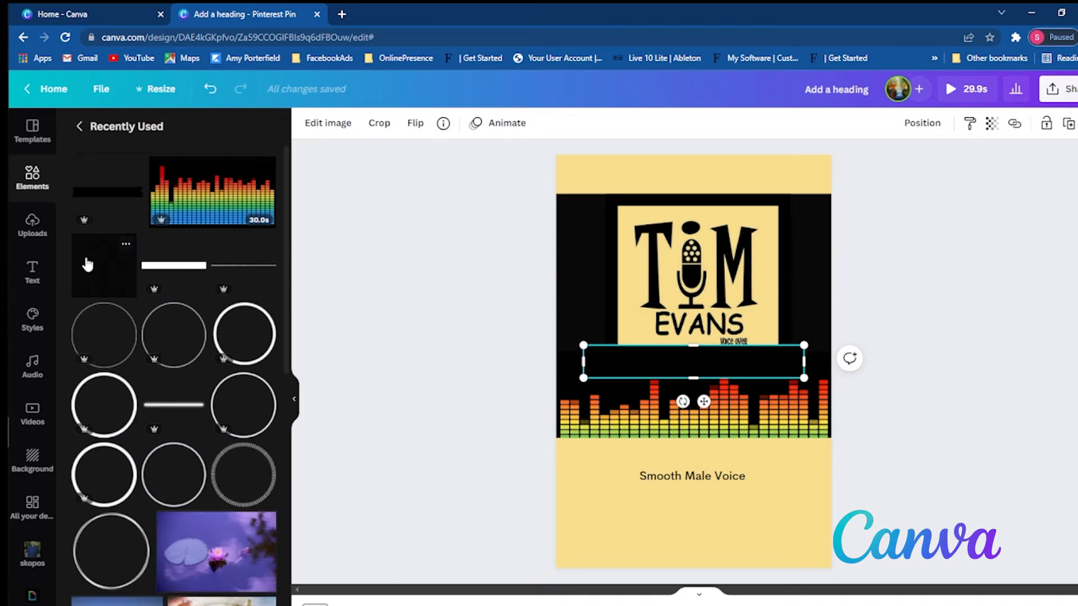
left_click_drag(732, 354, 692, 438)
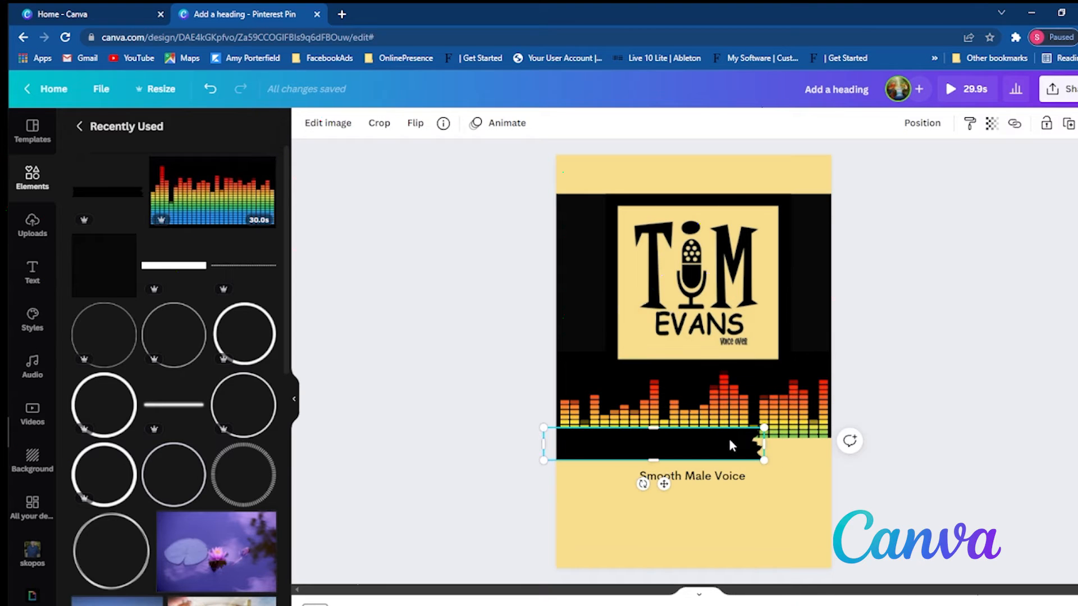
left_click_drag(764, 443, 854, 443)
left_click_drag(690, 460, 689, 437)
left_click(969, 494)
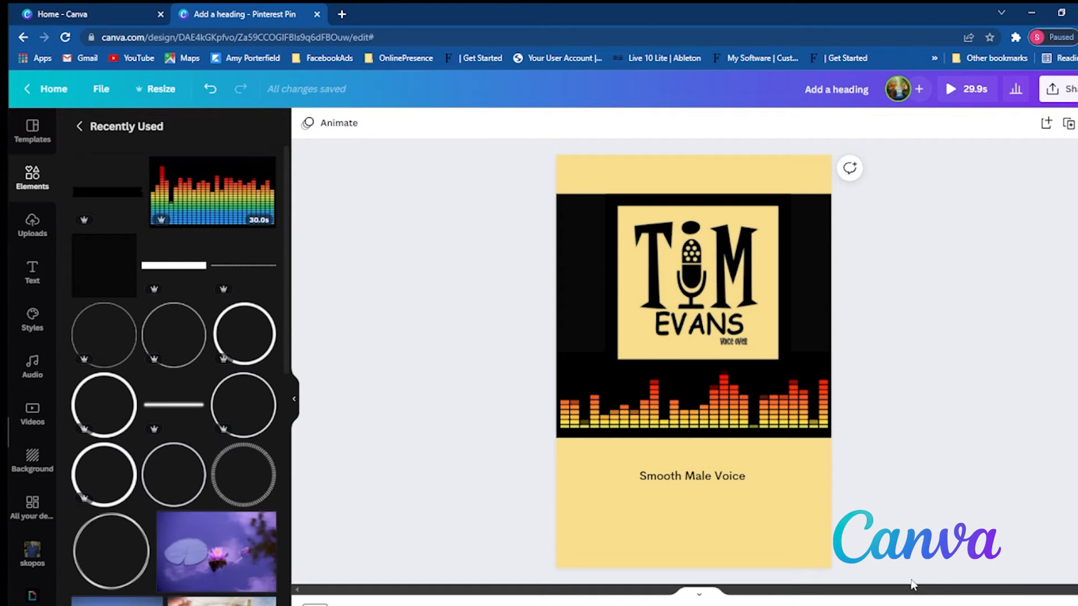
- Thin the black bar to a narrow strip, align it with the equalizer video's bottom edge, and preview the video
left_click(729, 432)
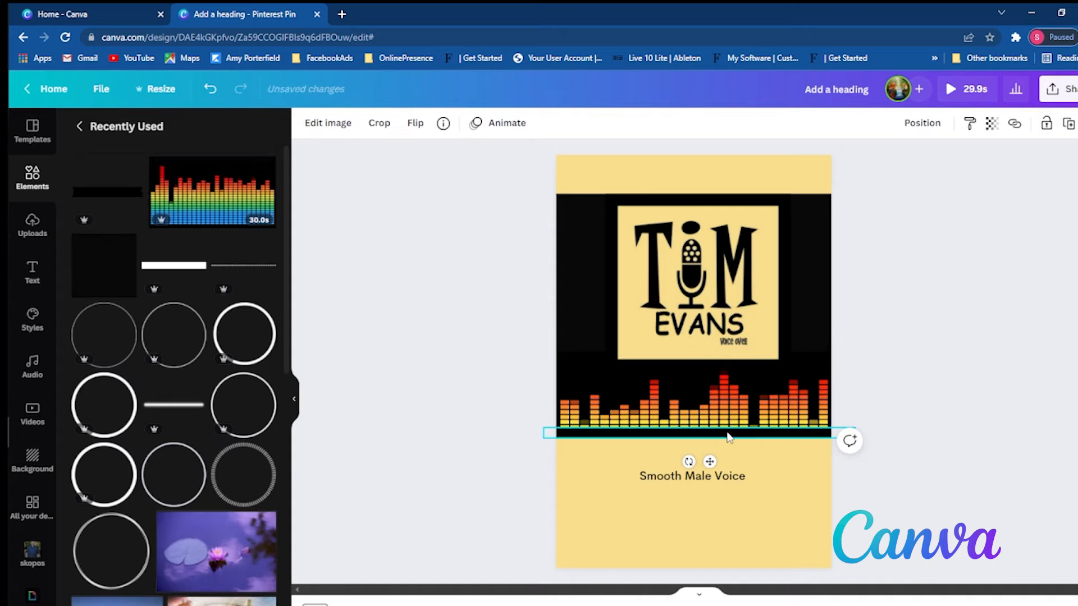
left_click_drag(700, 437, 705, 431)
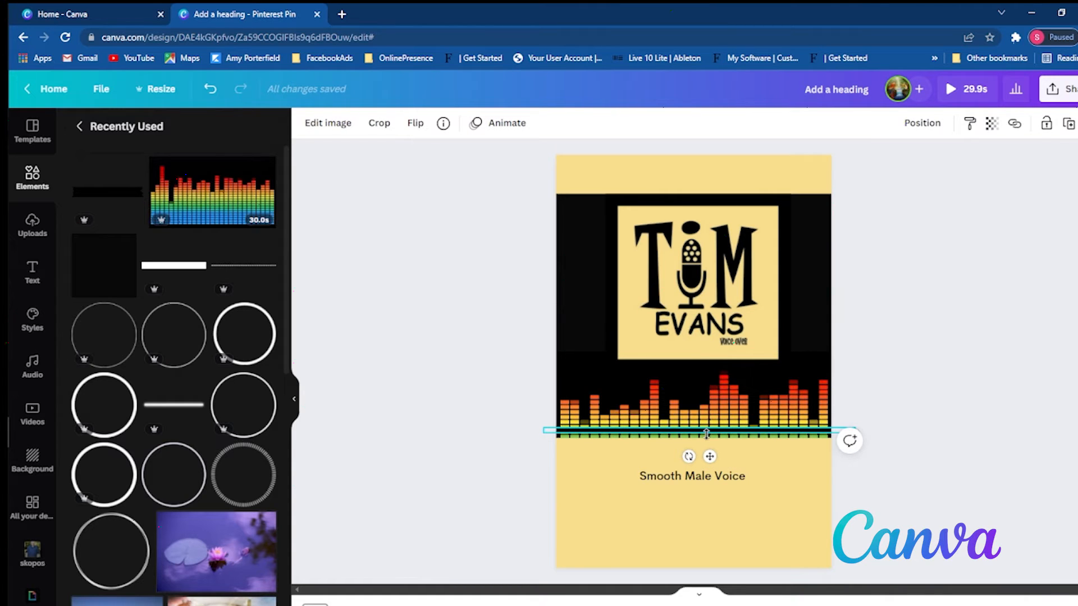
left_click(804, 426)
left_click(794, 436)
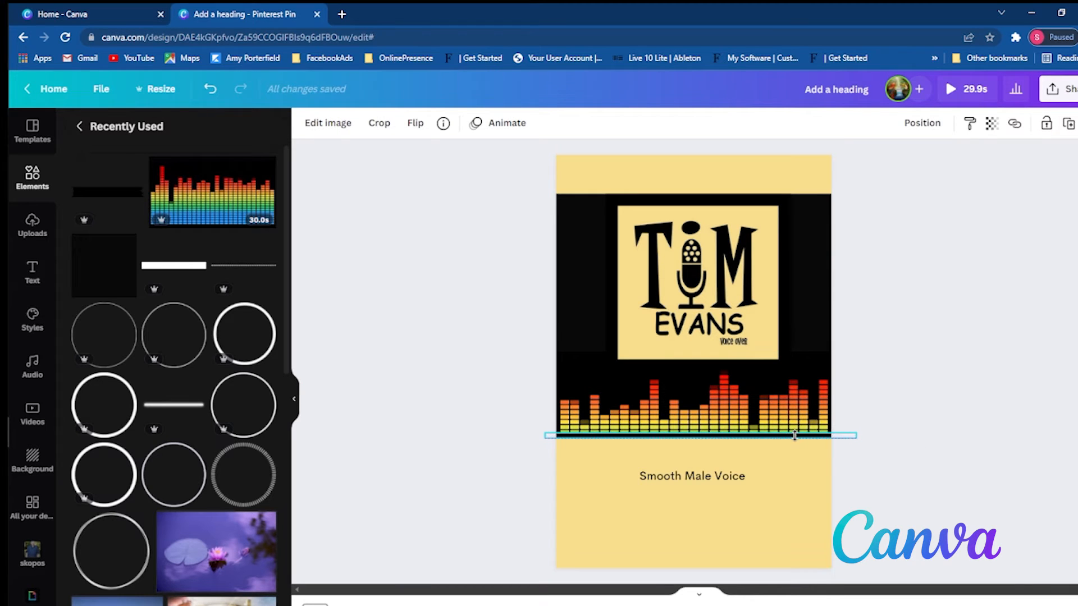
left_click(897, 469)
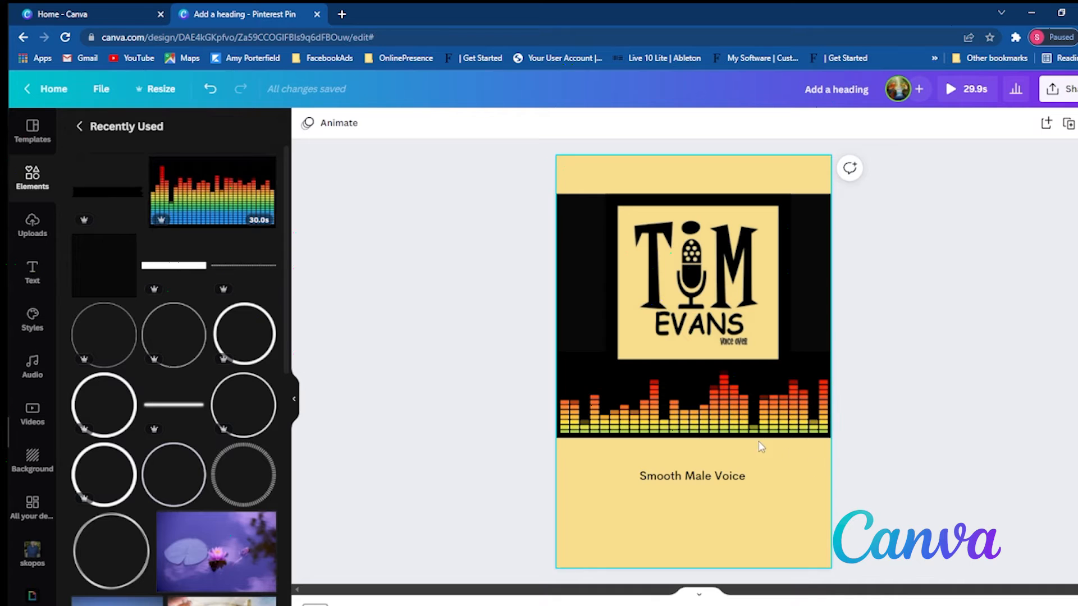
left_click(714, 415)
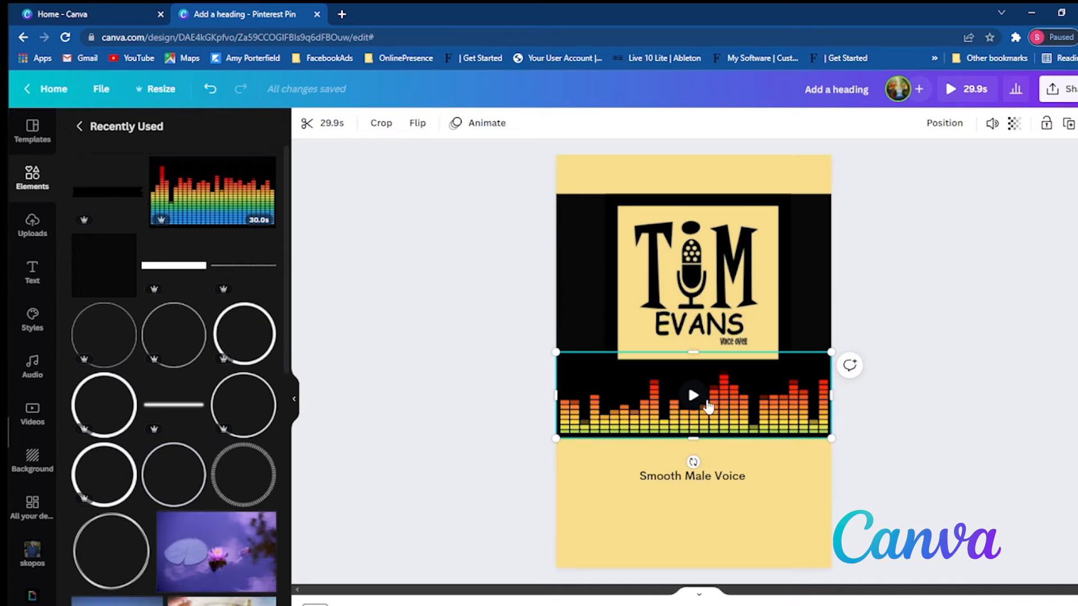
left_click(931, 423)
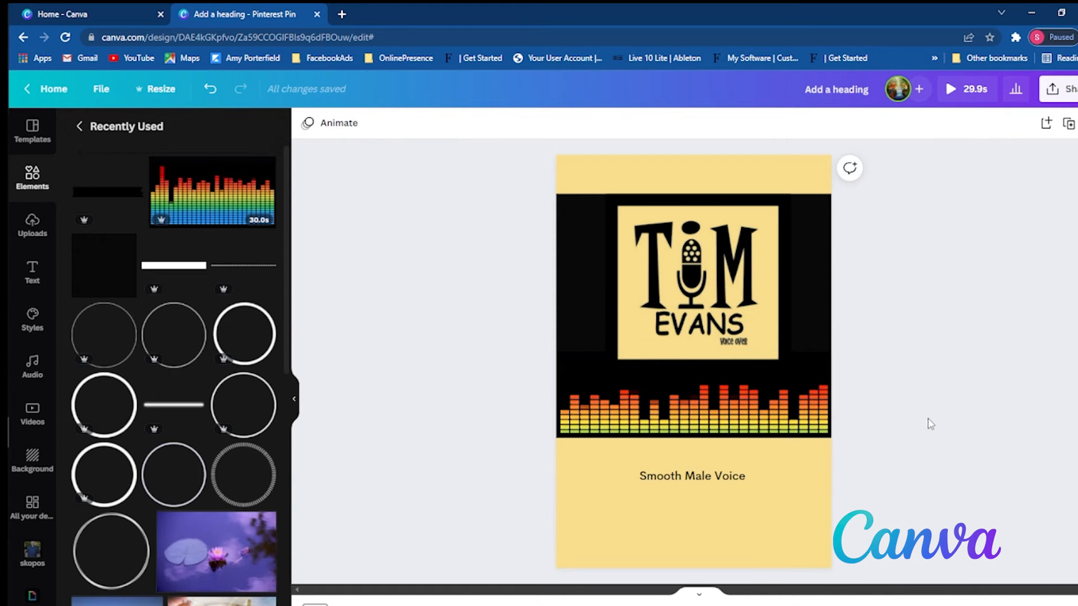
- Move the heading up to just below the equalizer video and set its font size to 47.5, keeping it bold
left_click_drag(724, 477, 727, 454)
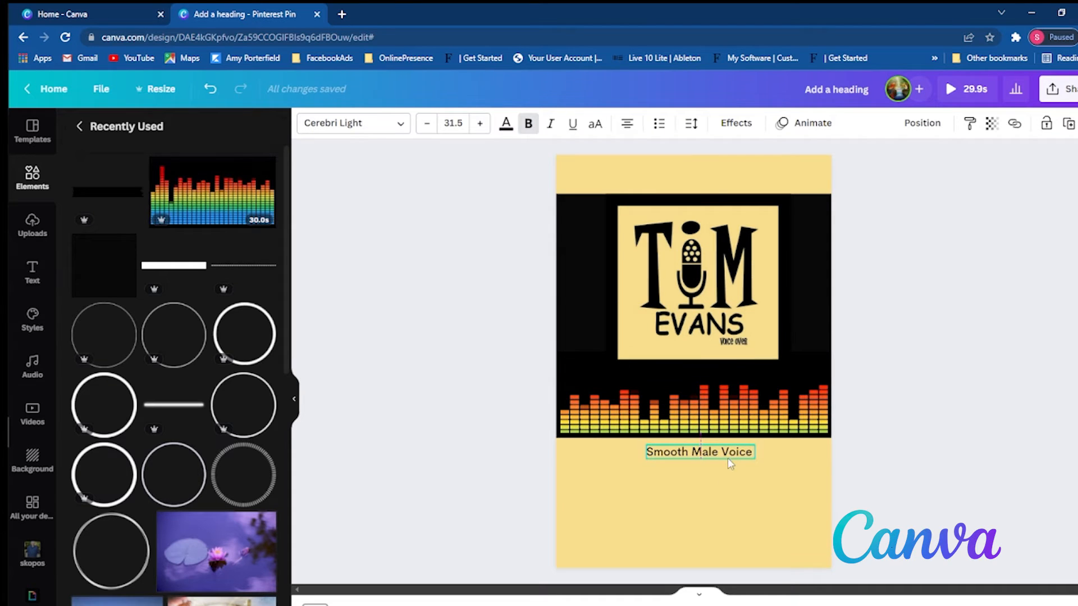
left_click(480, 123)
left_click(480, 123)
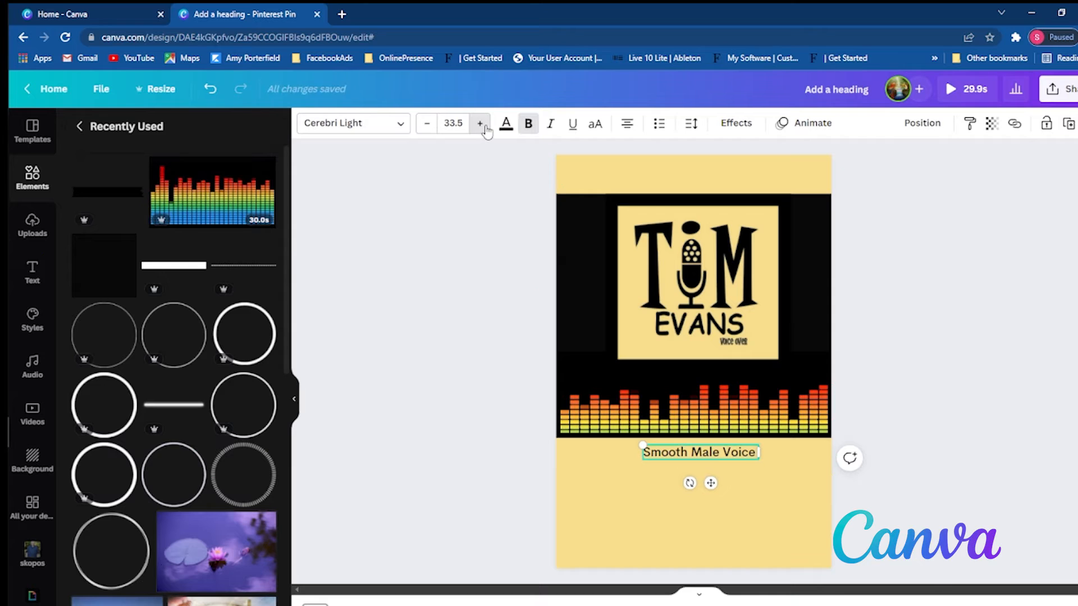
left_click(479, 123)
left_click(479, 123)
left_click(480, 123)
left_click(480, 123)
left_click(480, 123)
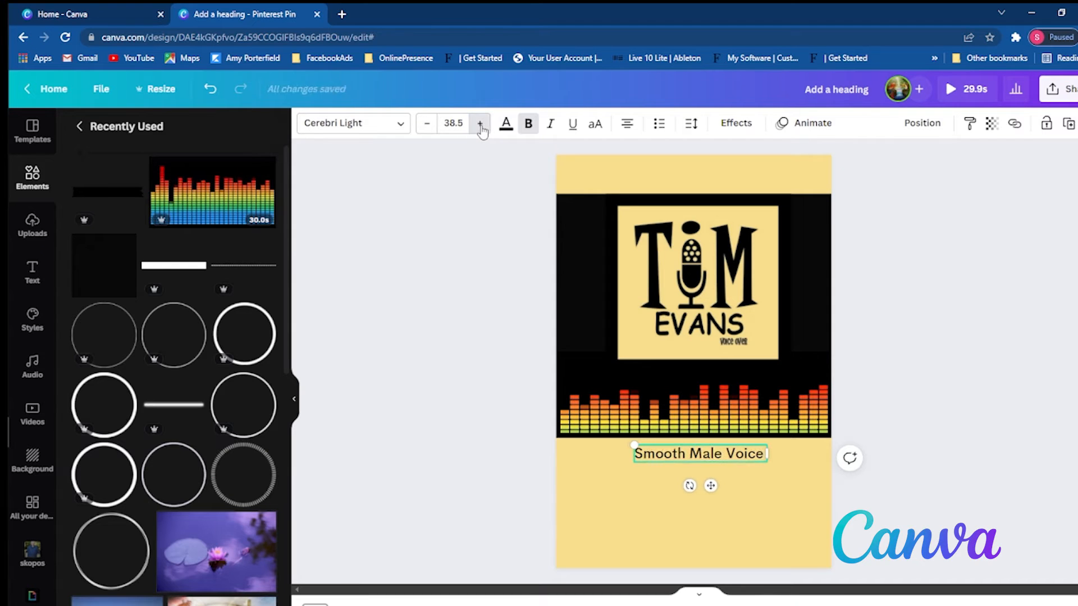
left_click(480, 123)
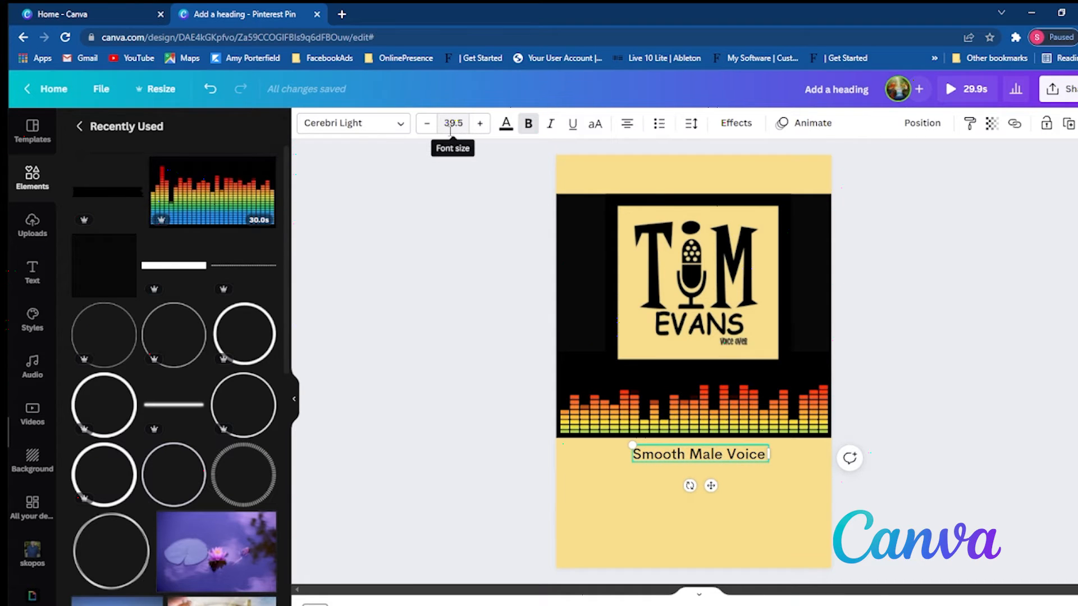
left_click(479, 123)
left_click(480, 123)
left_click(480, 123)
left_click(480, 123)
left_click(480, 123)
left_click(479, 123)
left_click(480, 123)
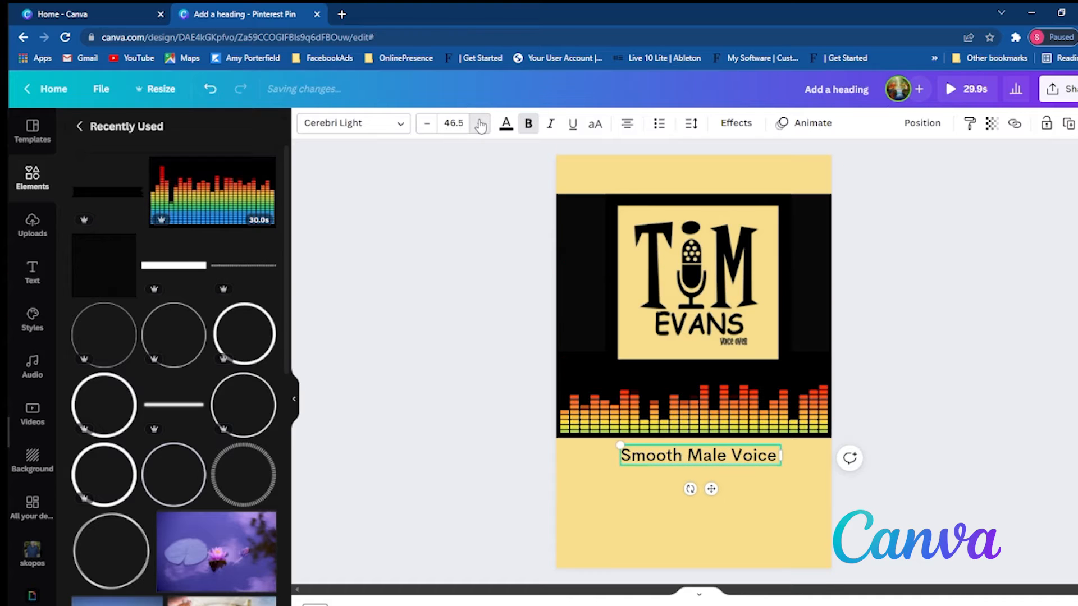
left_click(480, 122)
left_click(530, 128)
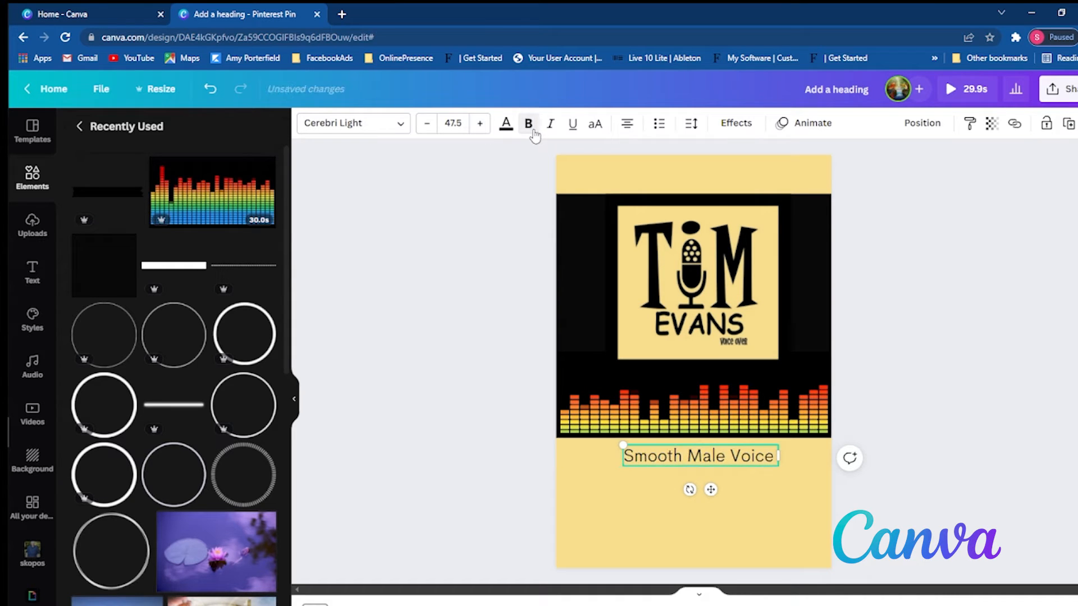
left_click(529, 128)
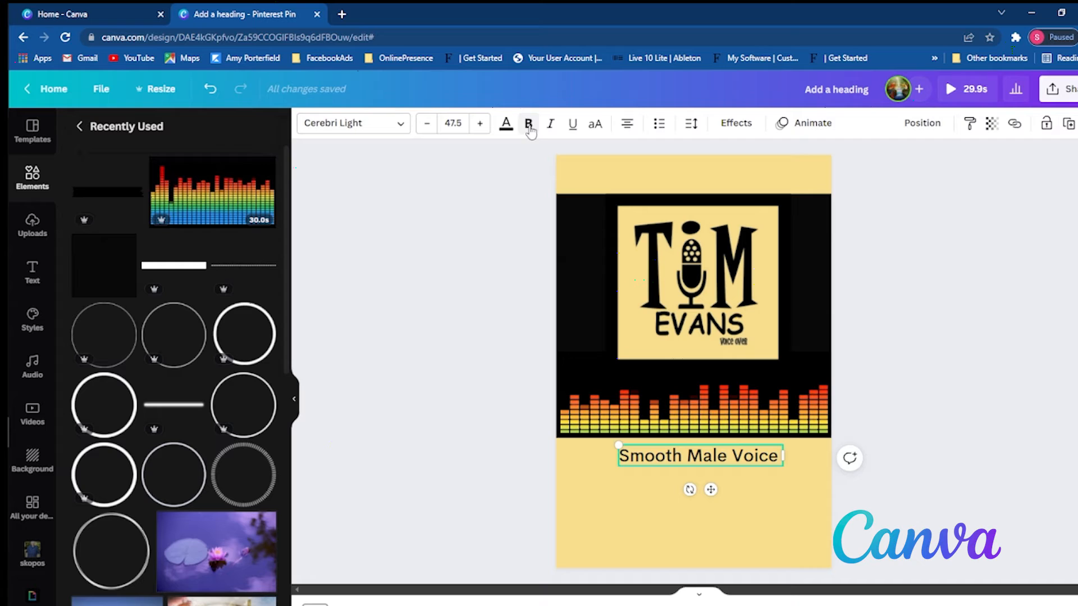
left_click(792, 492)
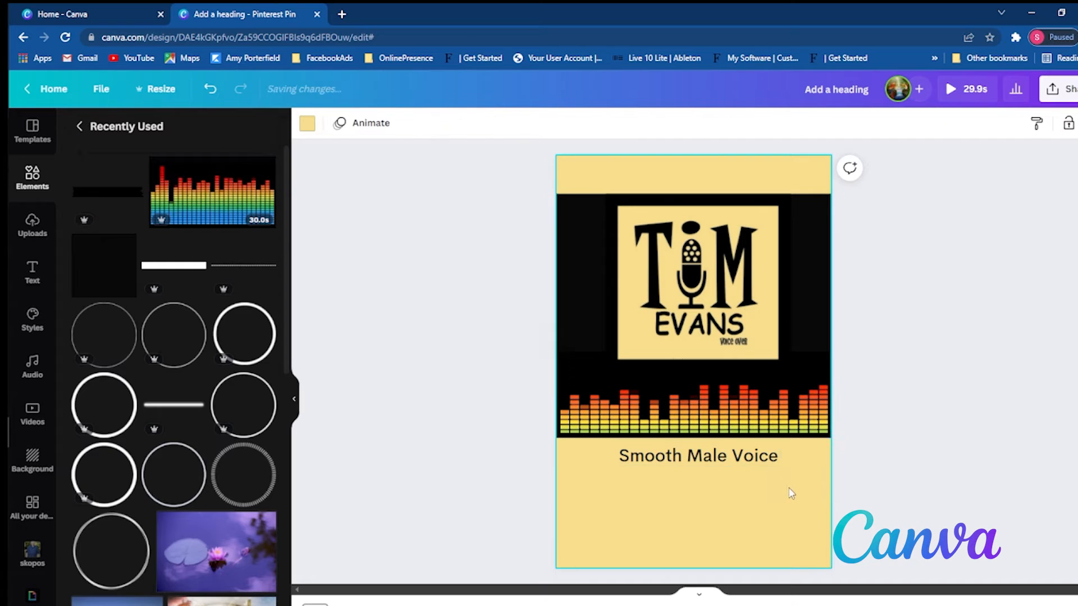
- Add a subheading text box directly below the Smooth Male Voice heading
left_click(717, 464)
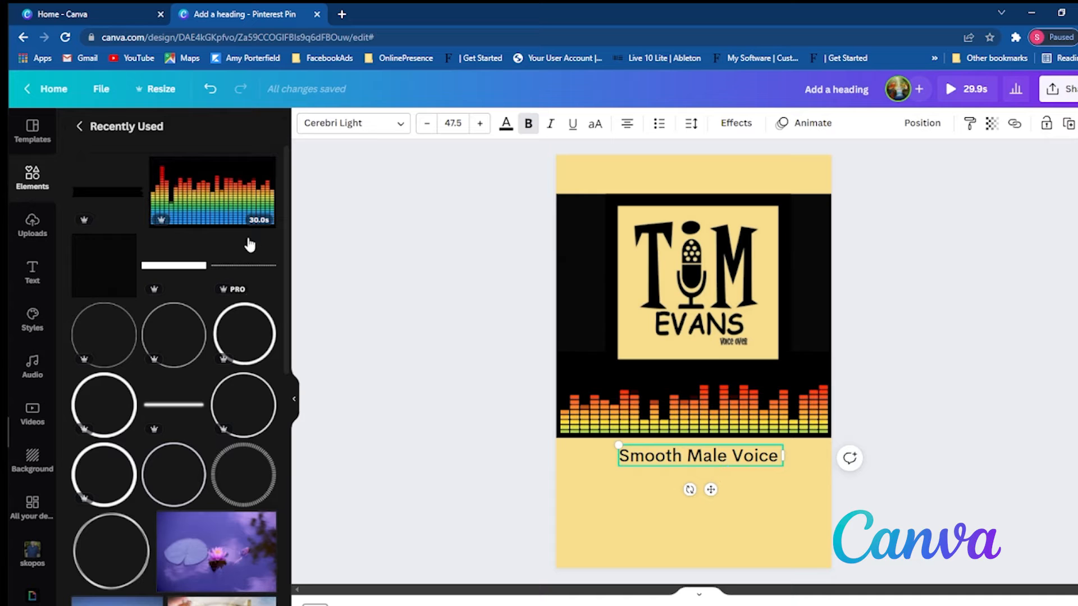
left_click(32, 273)
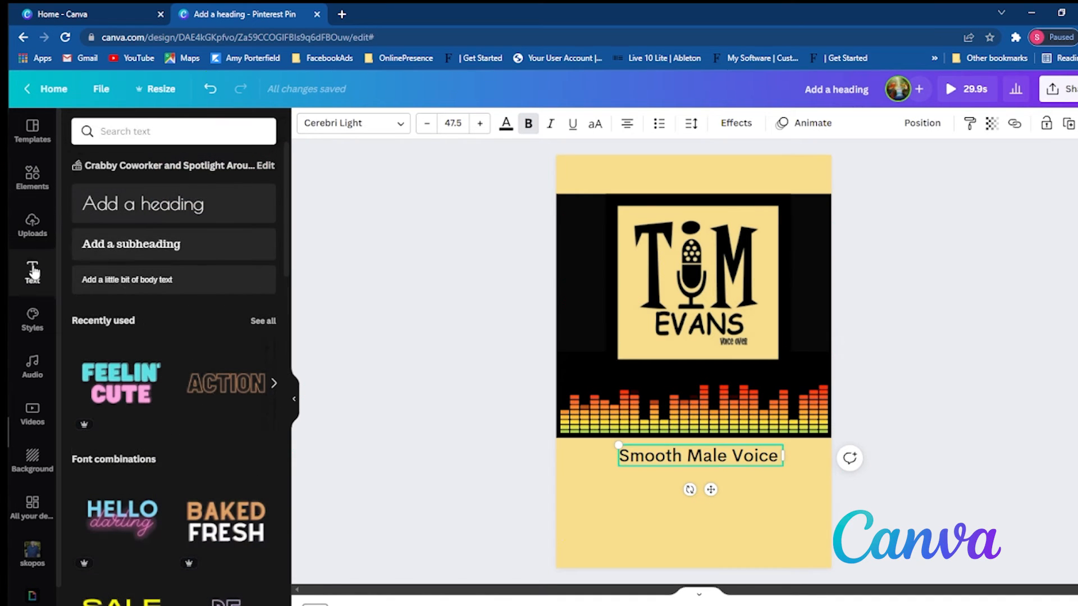
left_click(132, 245)
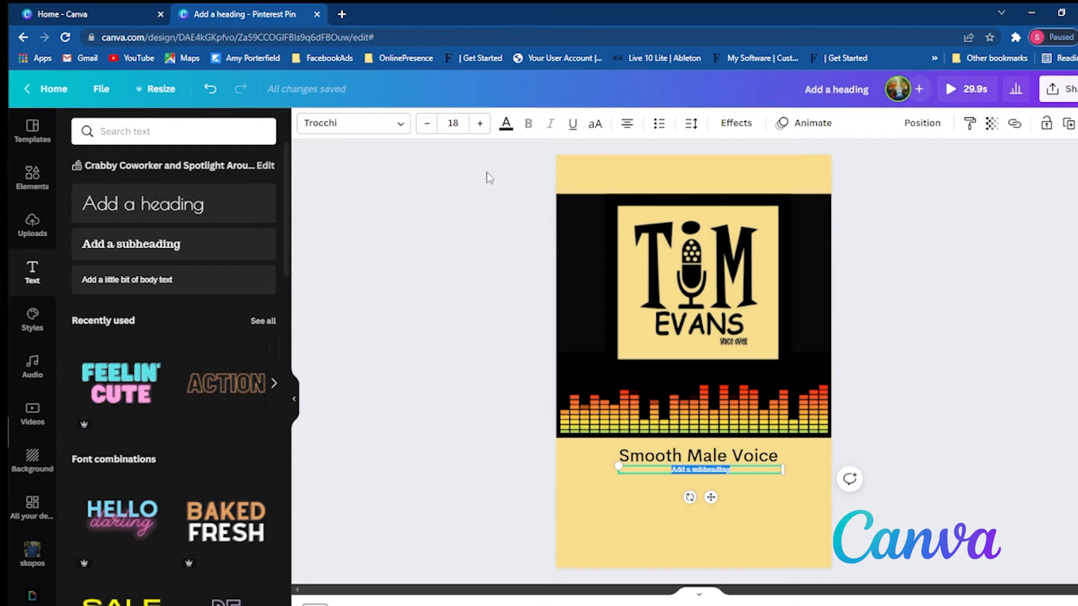
- Open fiverr.com in a new browser tab
left_click(342, 16)
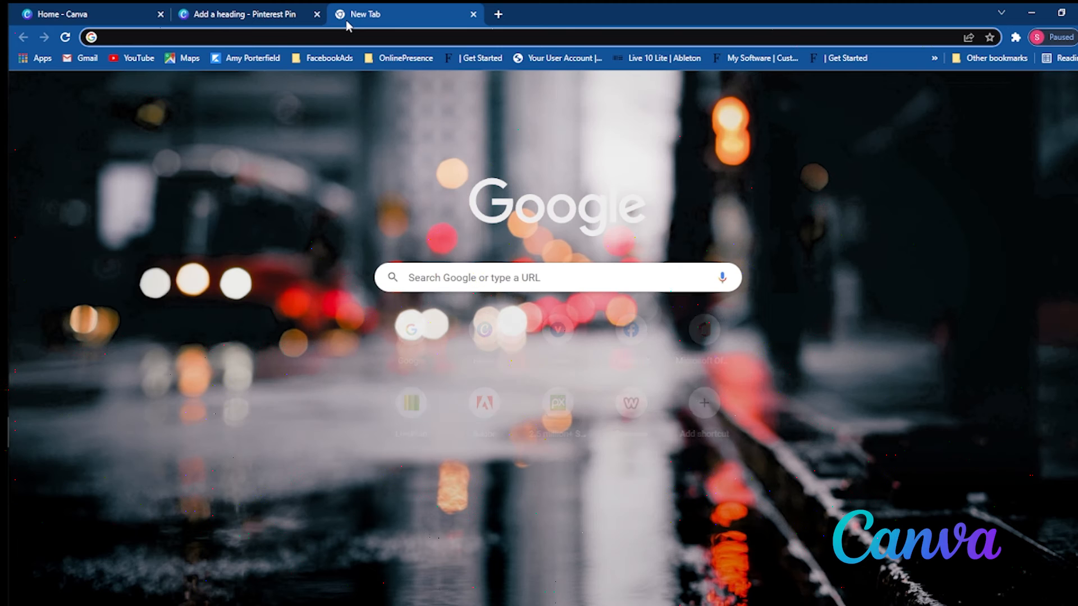
type("di")
key("BackSpace")
key("BackSpace")
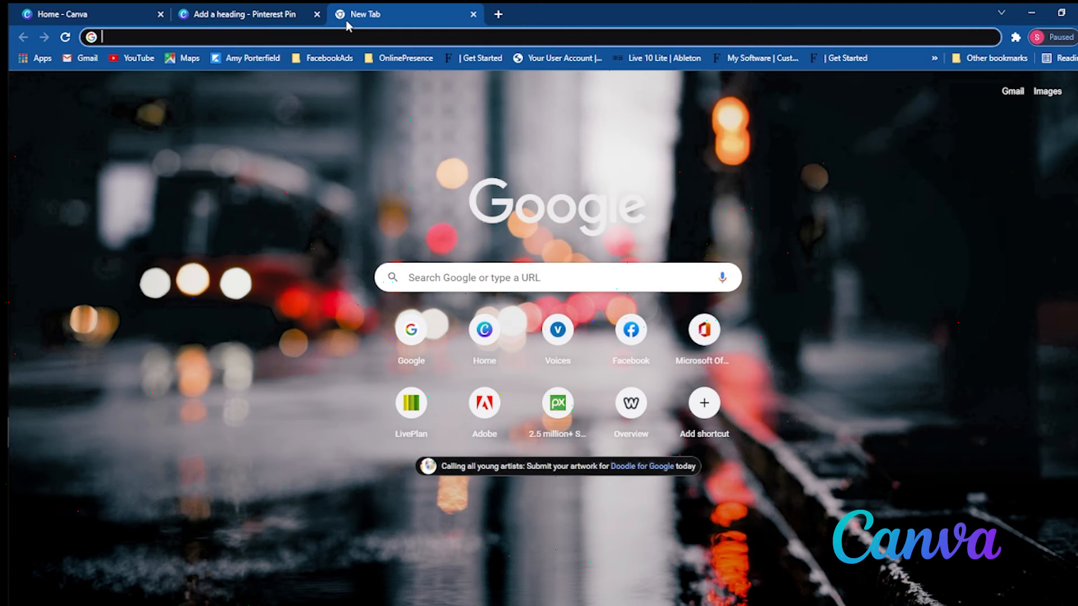
type("fiverr")
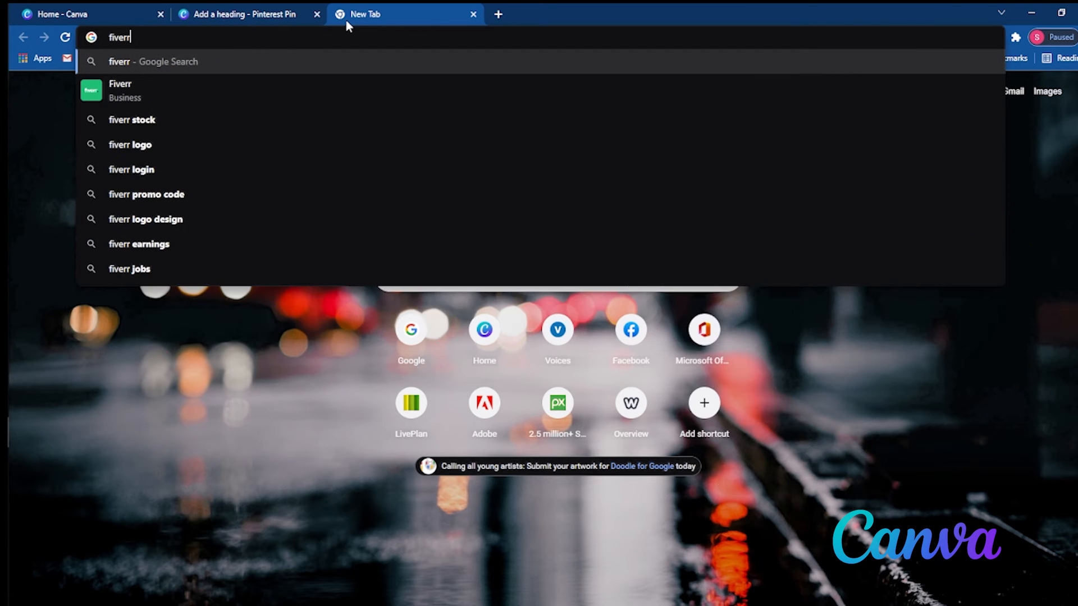
type(".com")
key("Return")
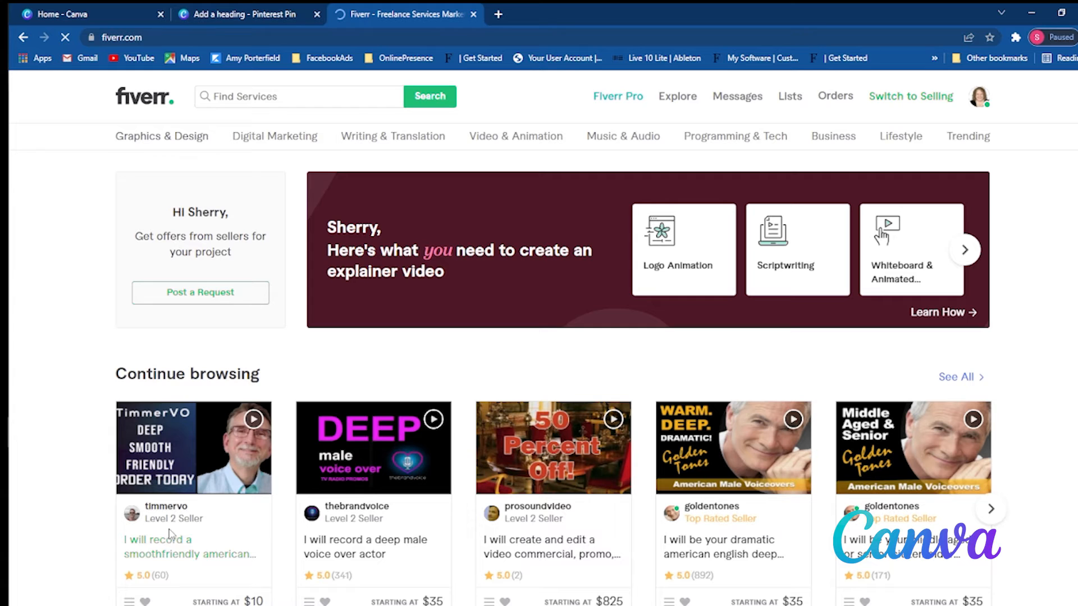
- Open the smooth friendly American male voice-over gig and copy the first four lines of its About This Gig text
left_click(171, 536)
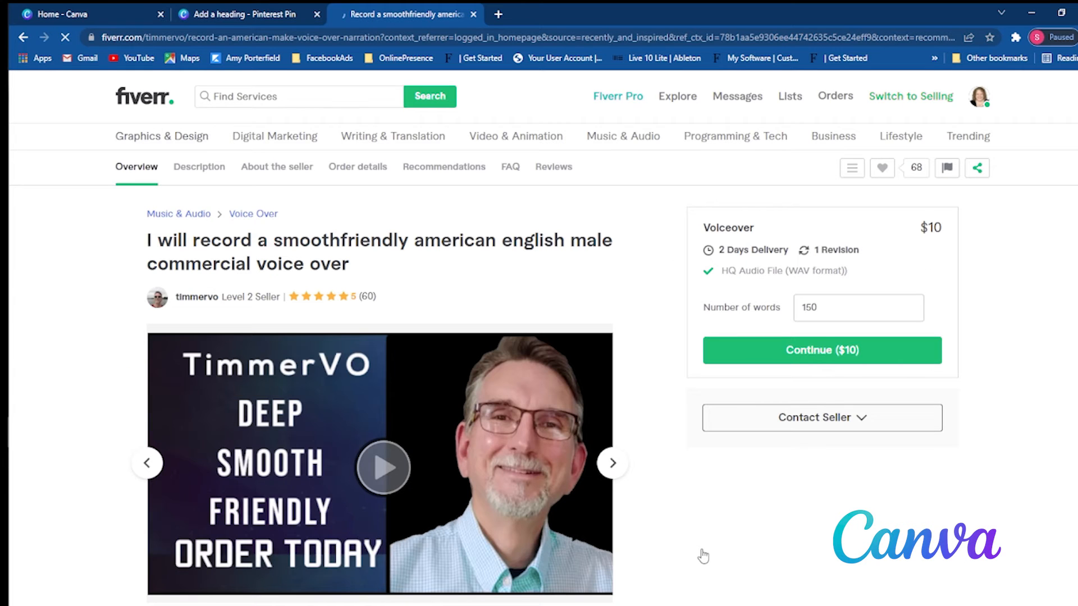
scroll(183, 338, "down", 10)
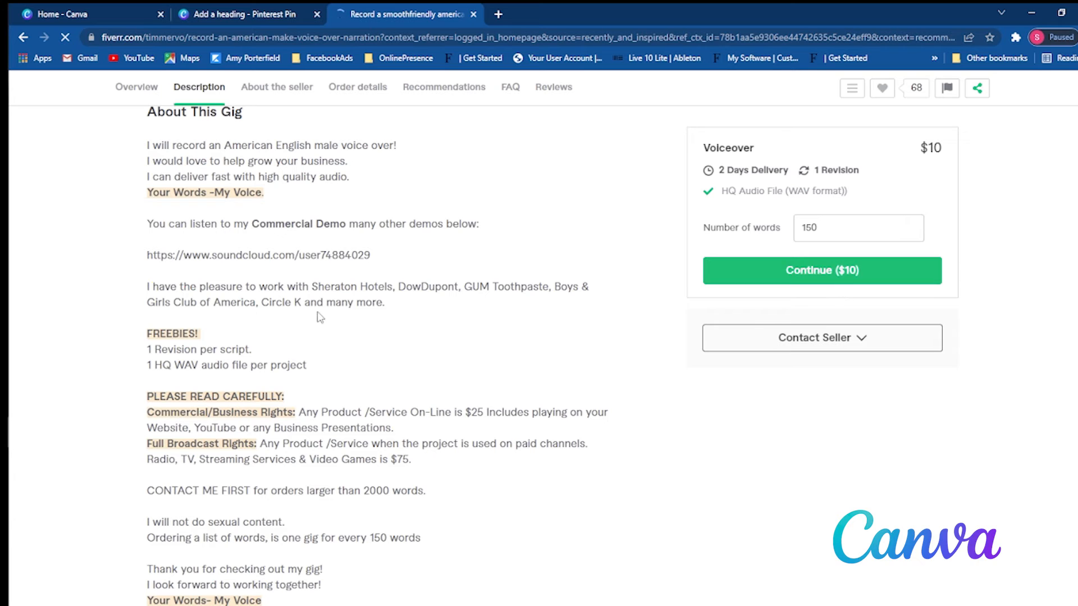
scroll(320, 317, "up", 1)
left_click_drag(147, 211, 373, 259)
key("ctrl+c")
right_click(326, 229)
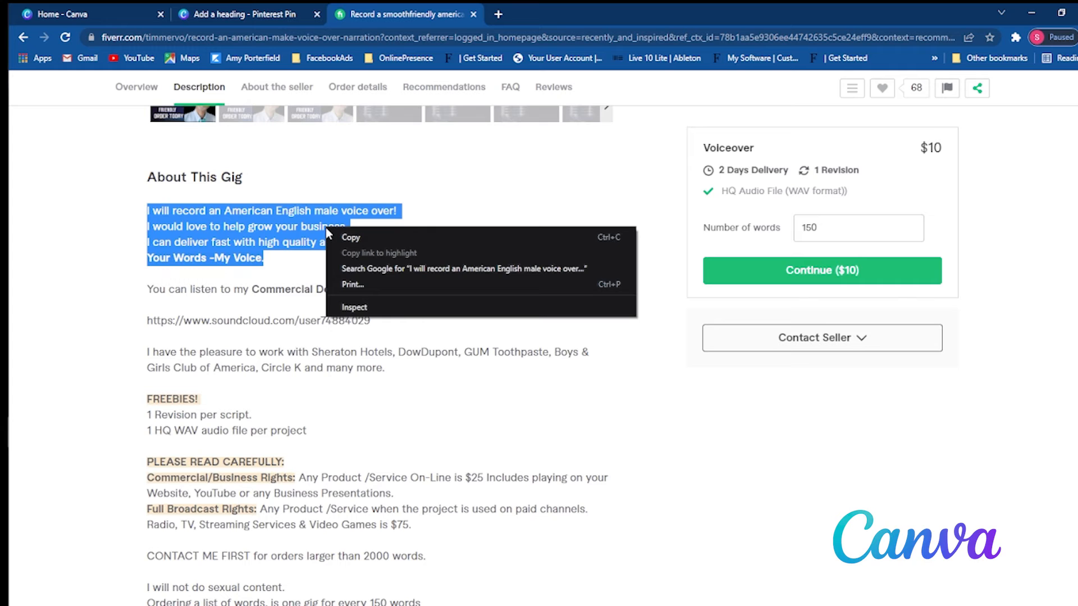
left_click(330, 236)
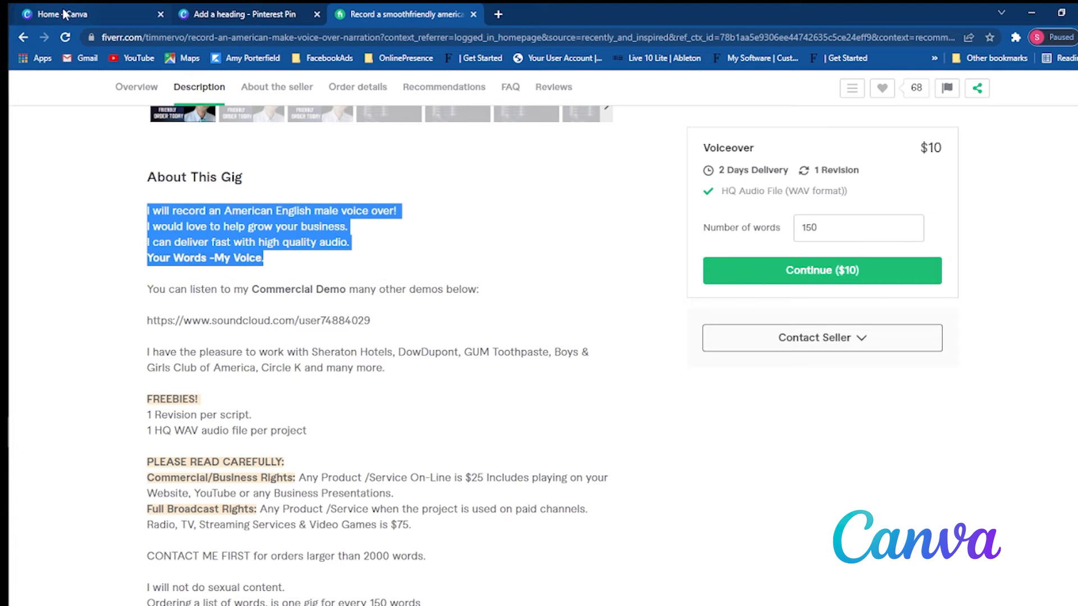
- Switch to the Canva design, paste the copied lines over the subheading placeholder, and enlarge the text to size 26.1, centred below the heading
left_click(241, 13)
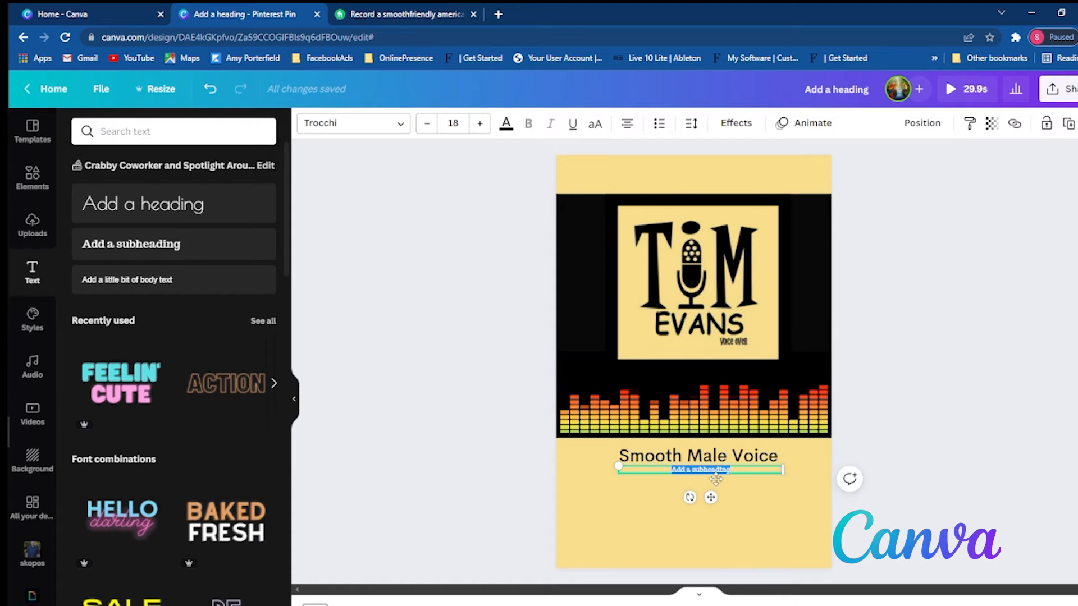
key("ctrl+v")
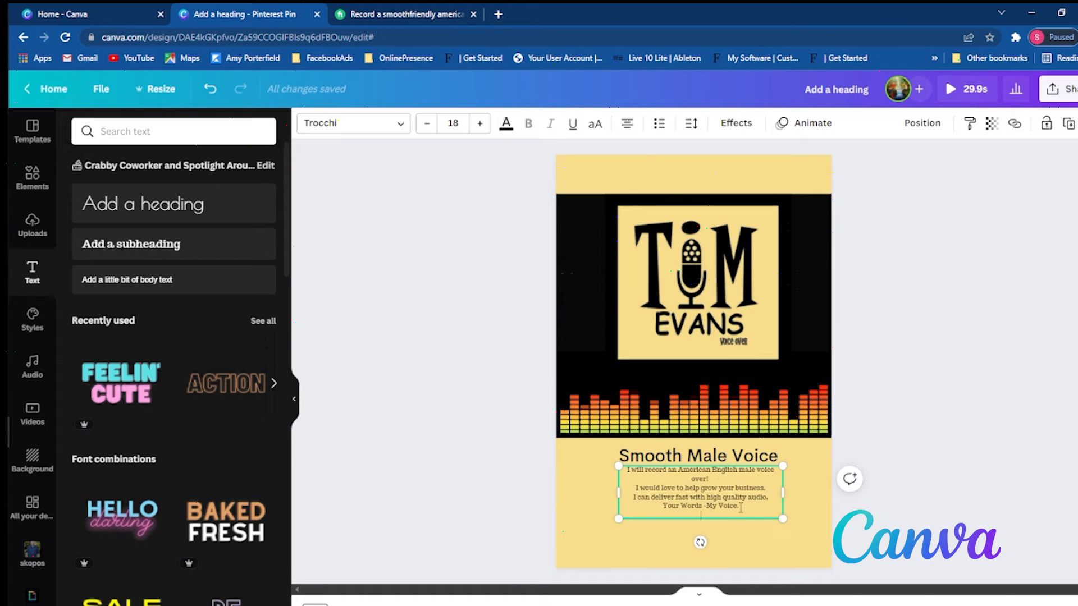
left_click_drag(781, 516, 856, 543)
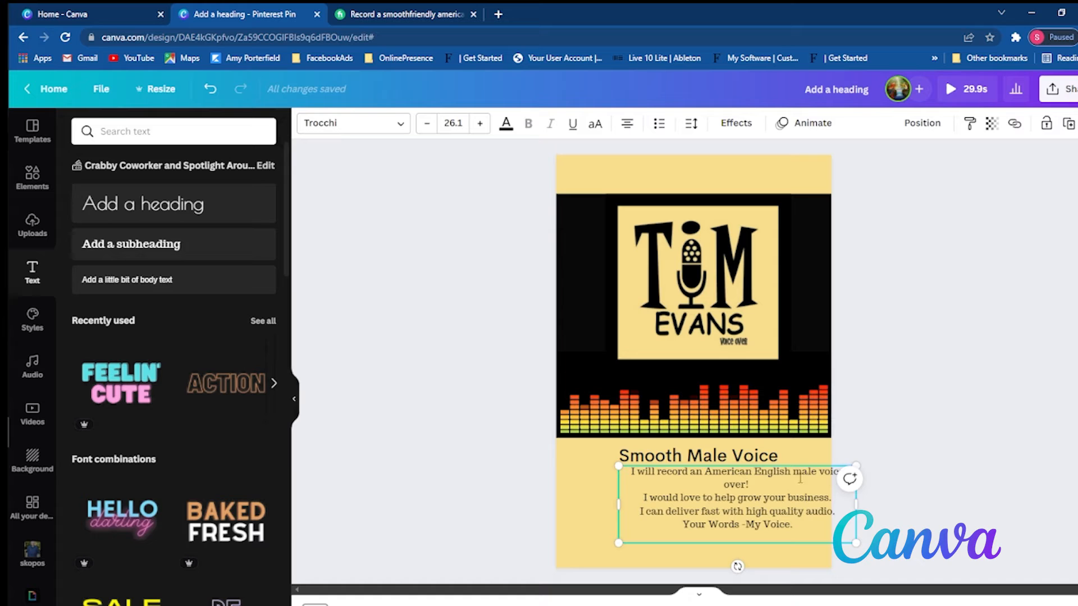
left_click_drag(802, 462, 764, 469)
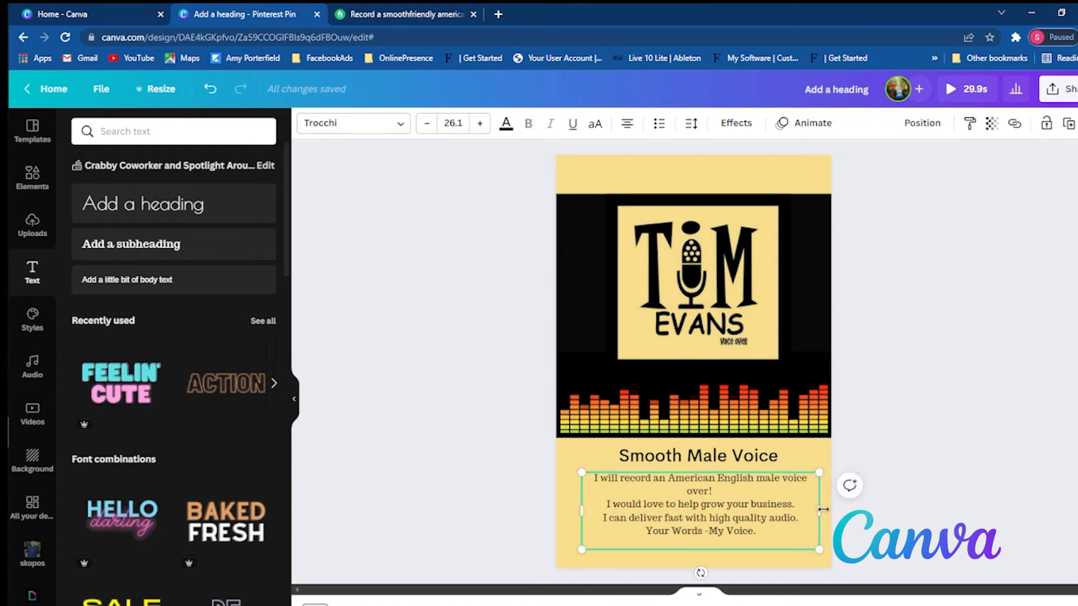
- Widen and recentre the gig text box slightly lower beneath the heading, and set all its text to bold Cerebri
left_click_drag(823, 509, 825, 509)
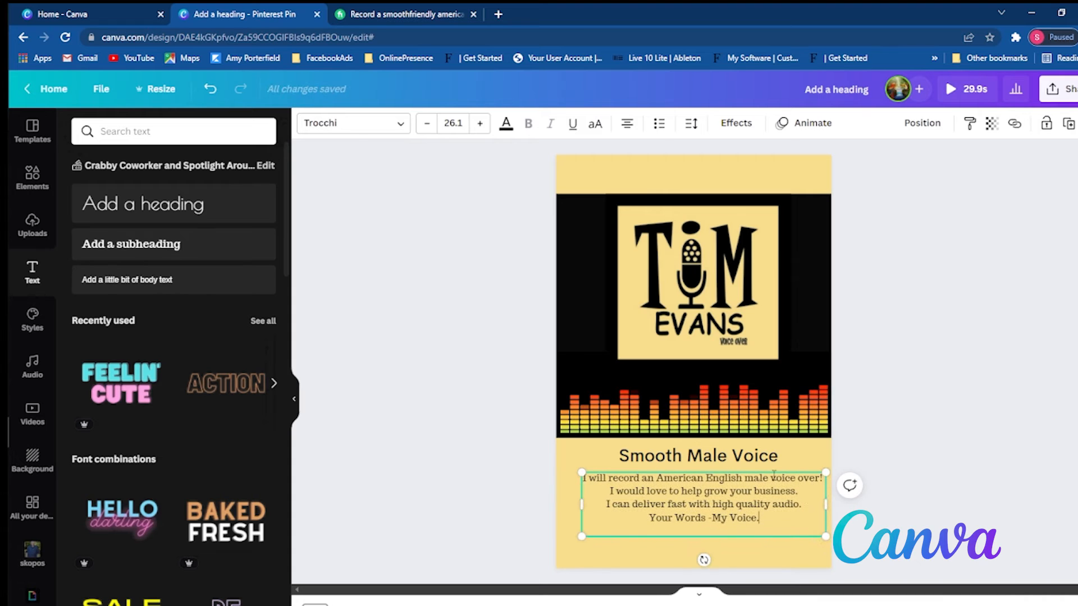
left_click_drag(773, 469, 769, 474)
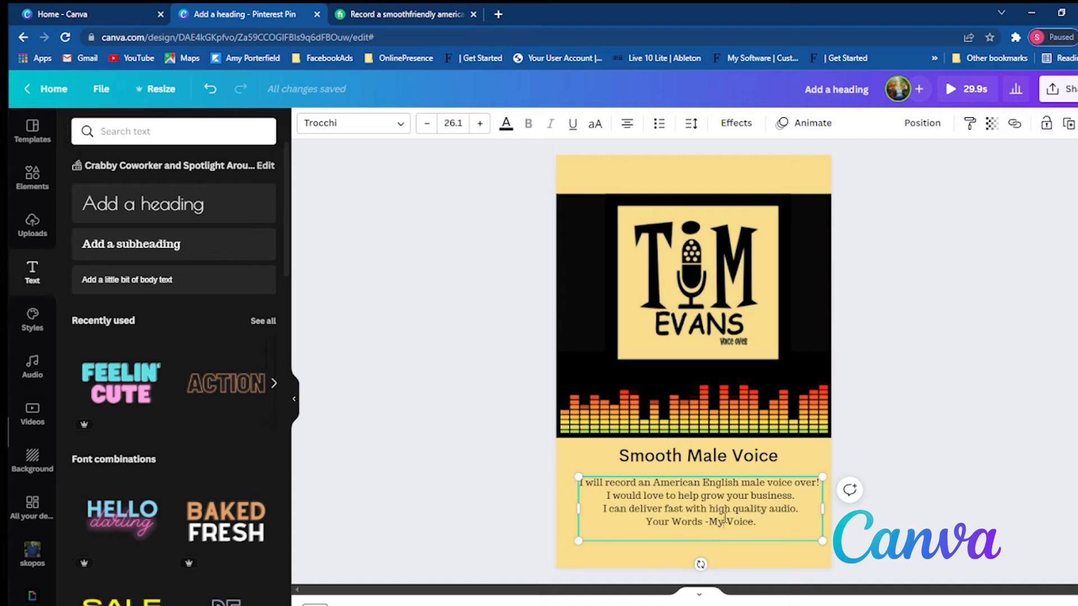
left_click_drag(777, 516, 566, 488)
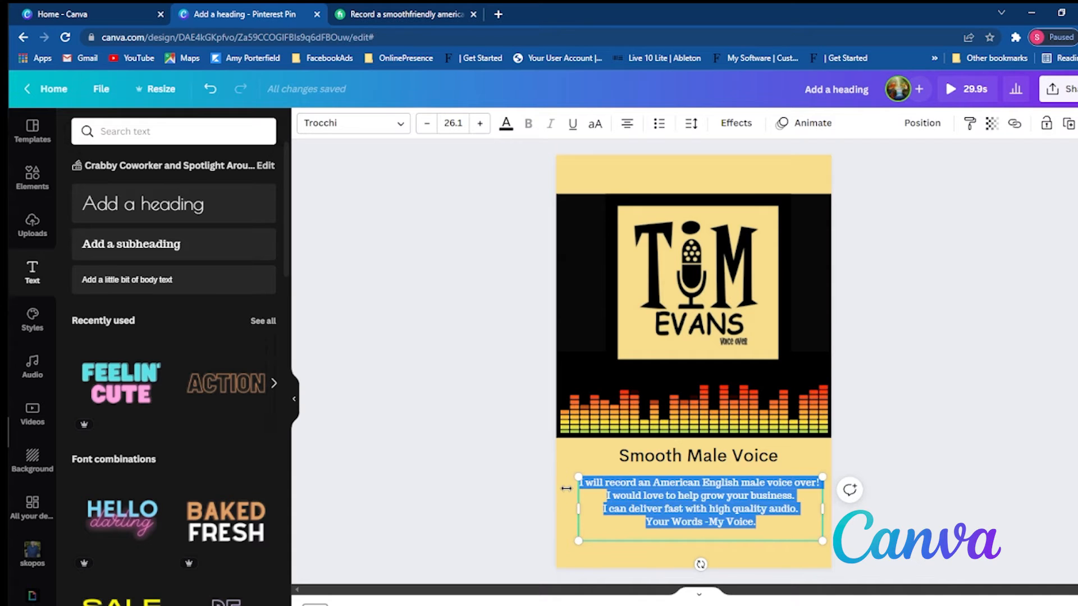
left_click(329, 124)
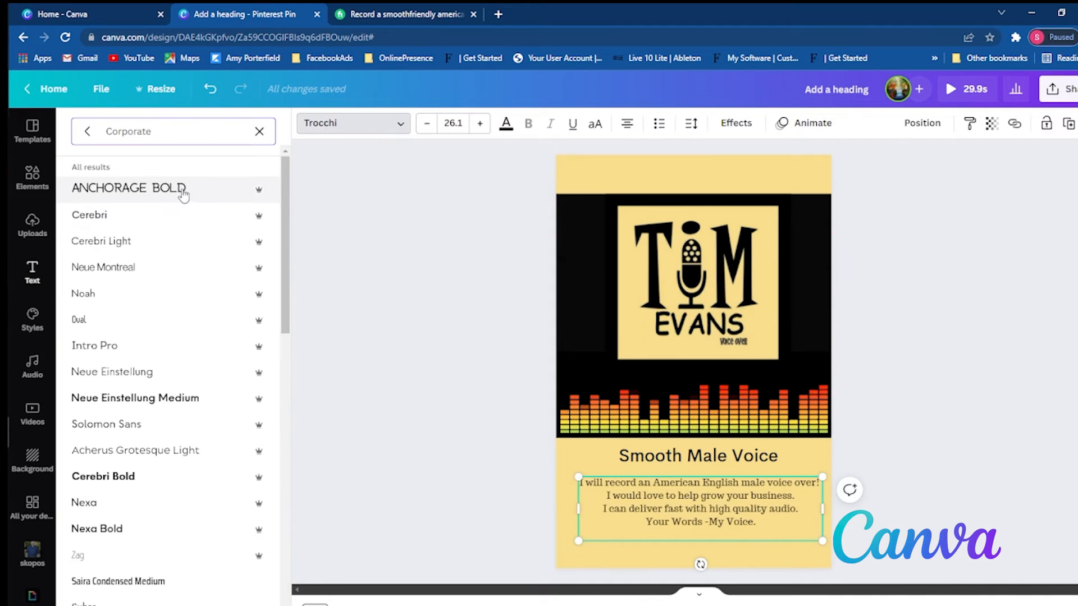
left_click(166, 224)
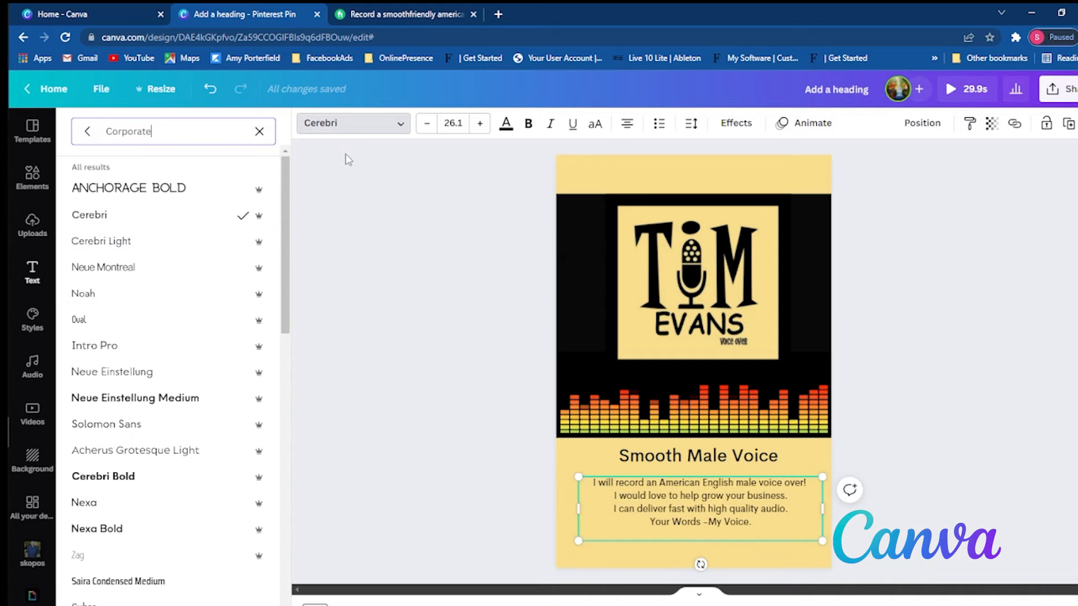
left_click(528, 123)
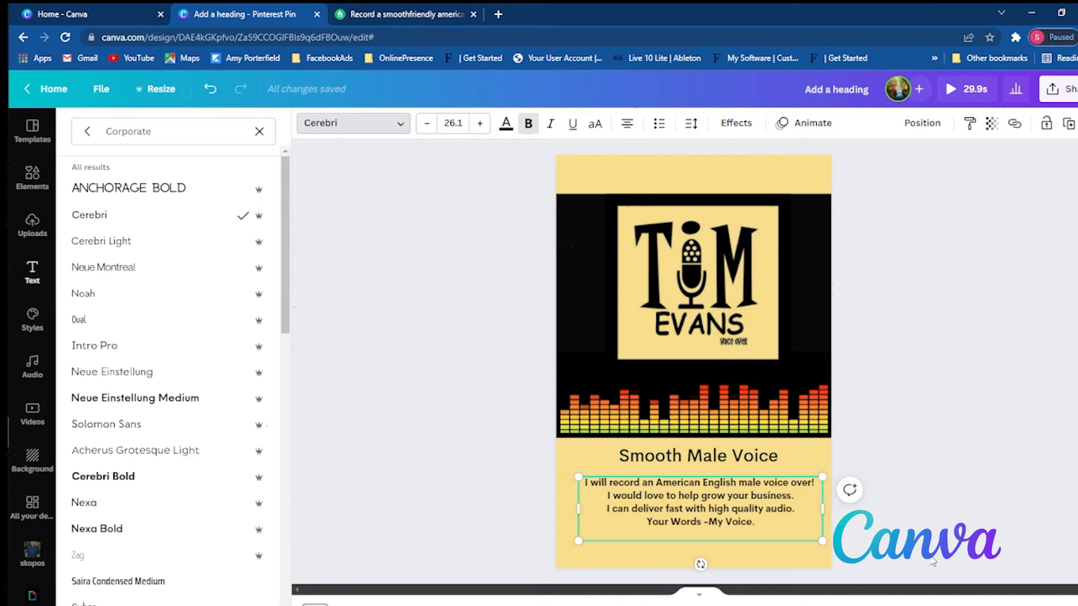
left_click(889, 512)
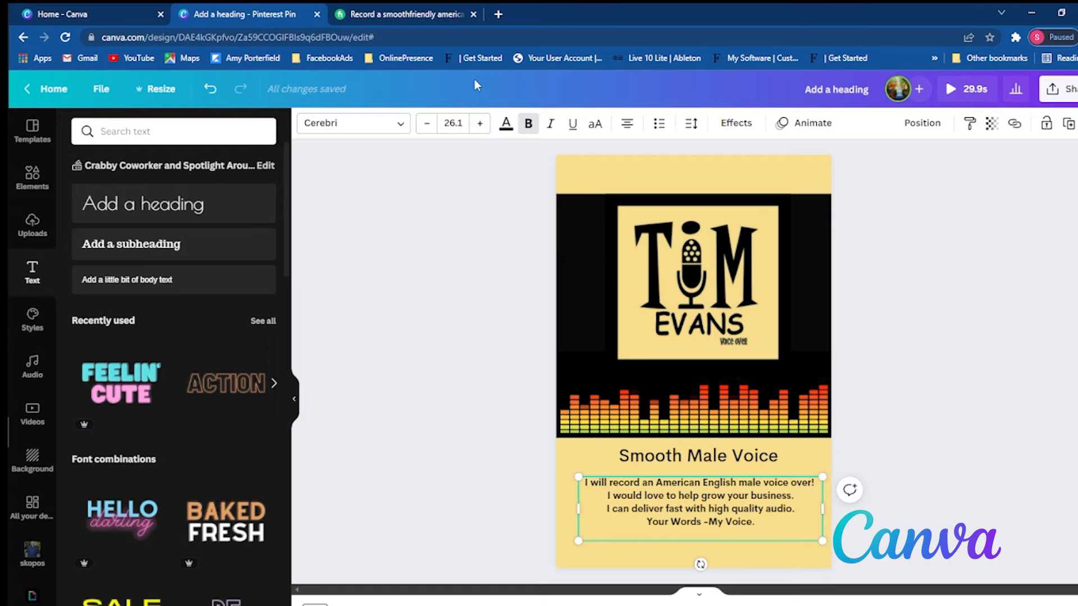
- Enlarge the gig text to size 32.1 and nudge its box slightly up beneath the Smooth Male Voice heading
left_click(479, 124)
left_click(478, 124)
left_click(479, 124)
left_click(479, 124)
left_click(479, 124)
left_click(479, 124)
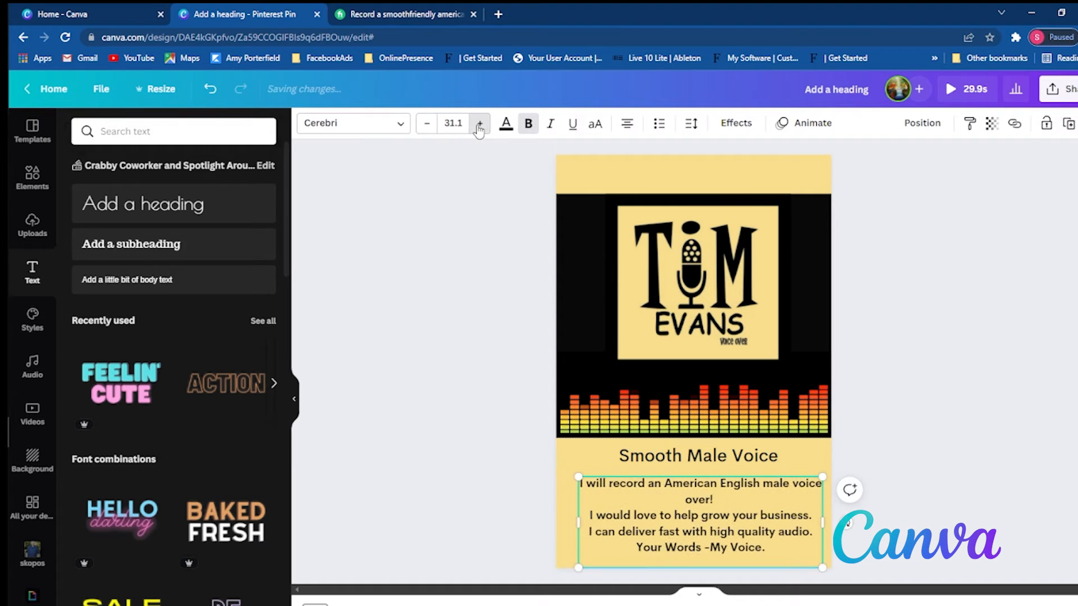
mouse_move(822, 526)
left_mouse_down()
mouse_move(840, 532)
mouse_move(805, 529)
mouse_move(822, 529)
left_mouse_up()
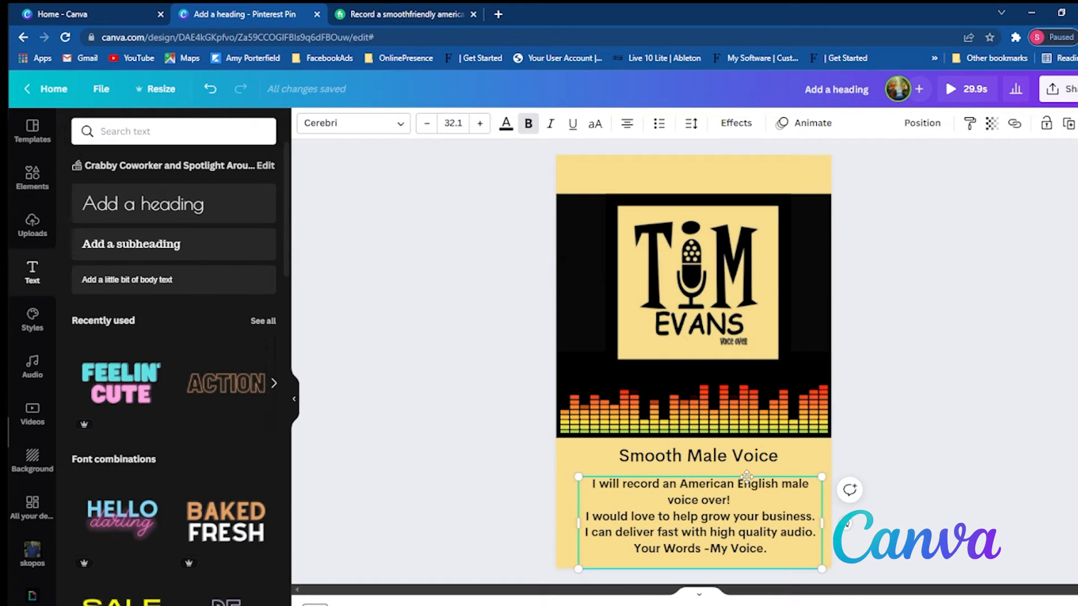
left_click_drag(747, 477, 745, 475)
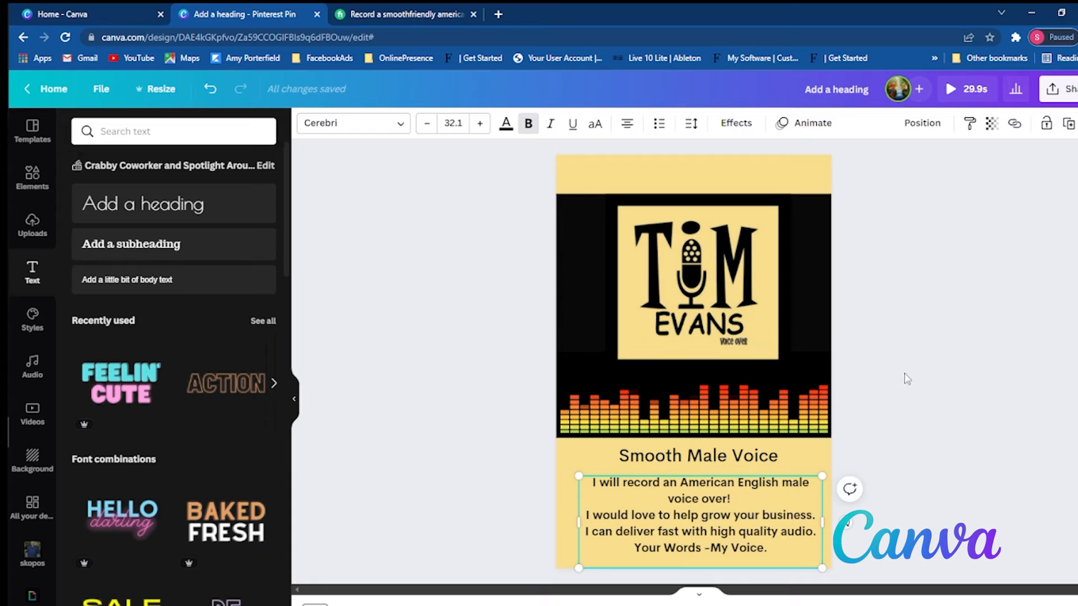
left_click(900, 385)
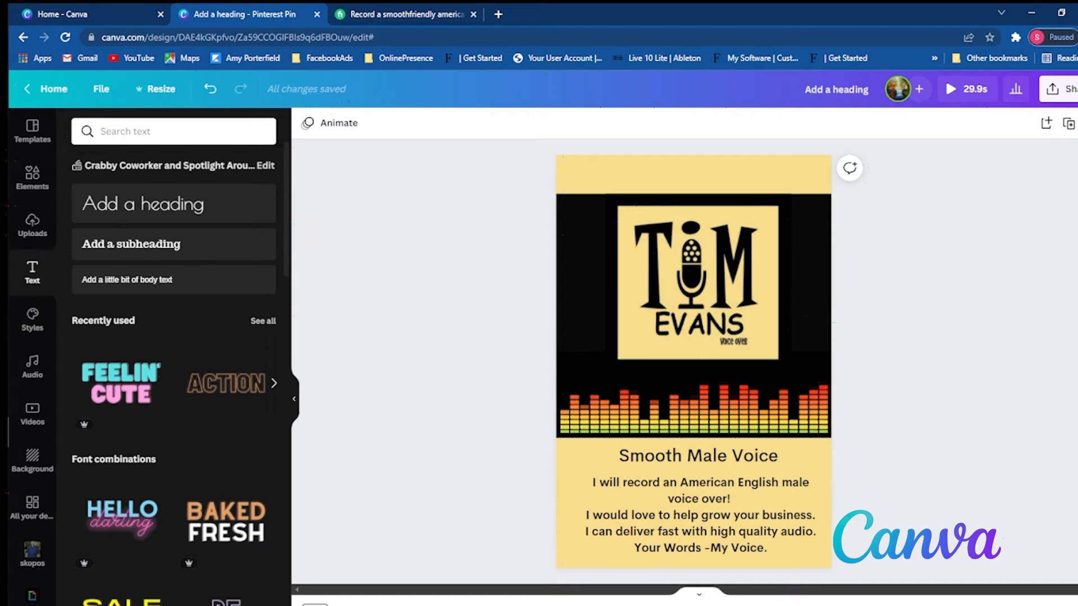
- Duplicate the finished Smooth Male Voice page
left_click(315, 605)
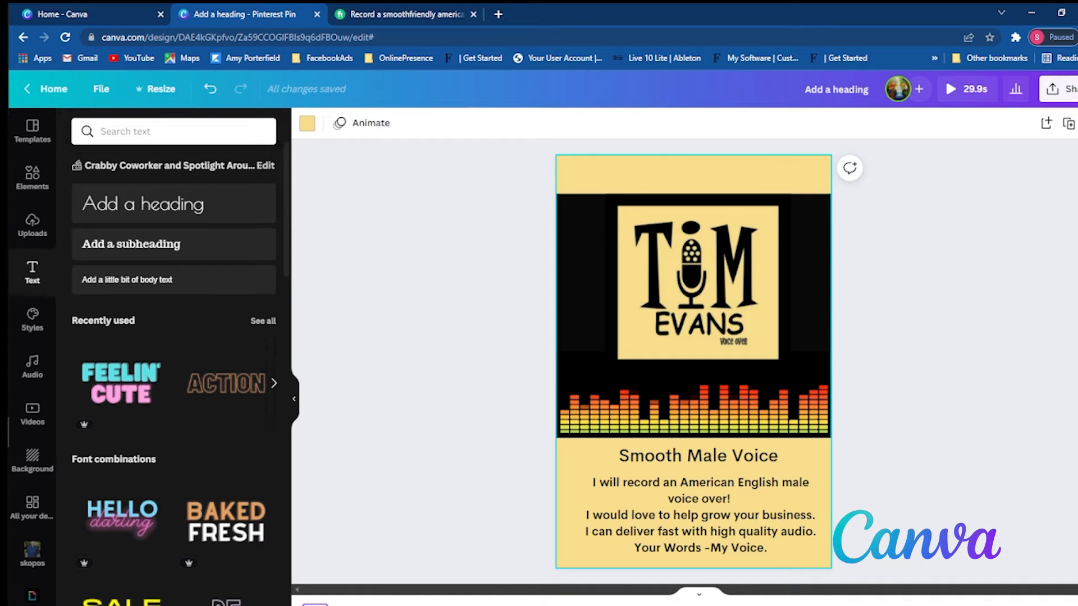
right_click(314, 605)
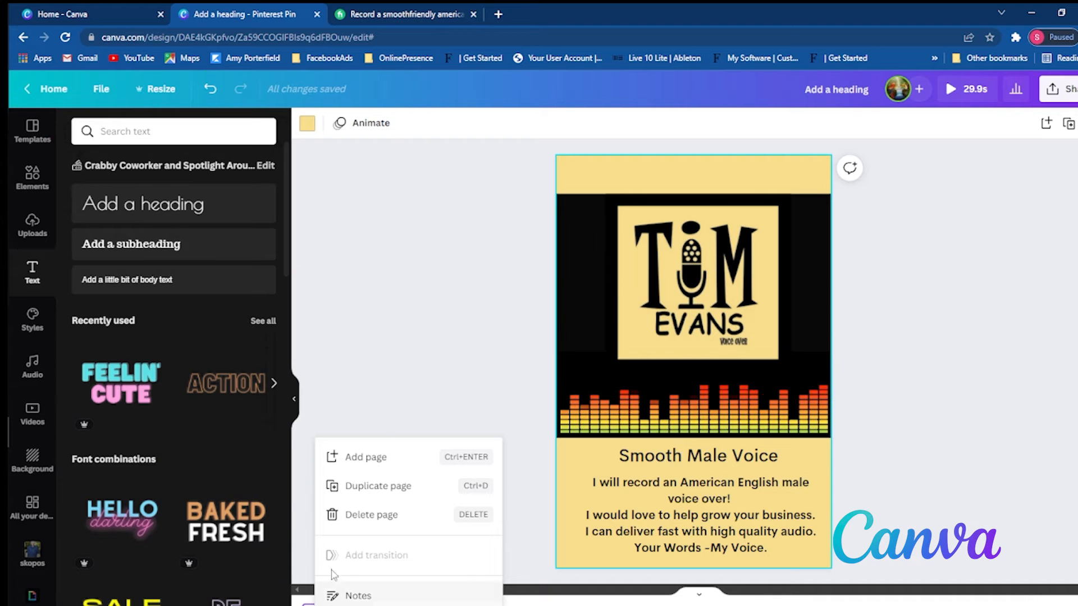
left_click(387, 487)
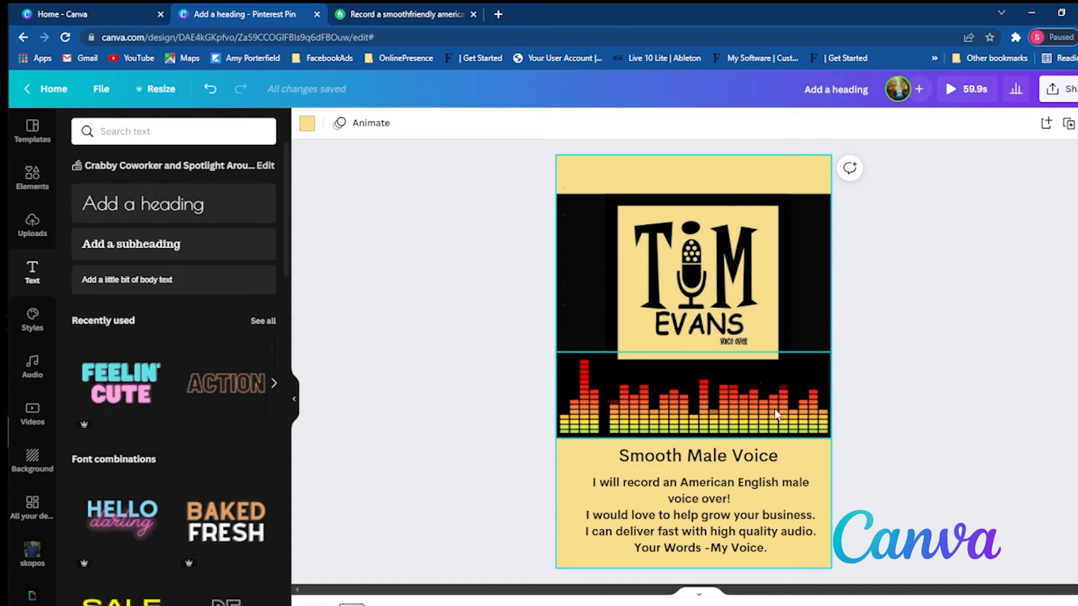
- Replace the Smooth Male Voice heading on the duplicated page with Narration
left_click(706, 519)
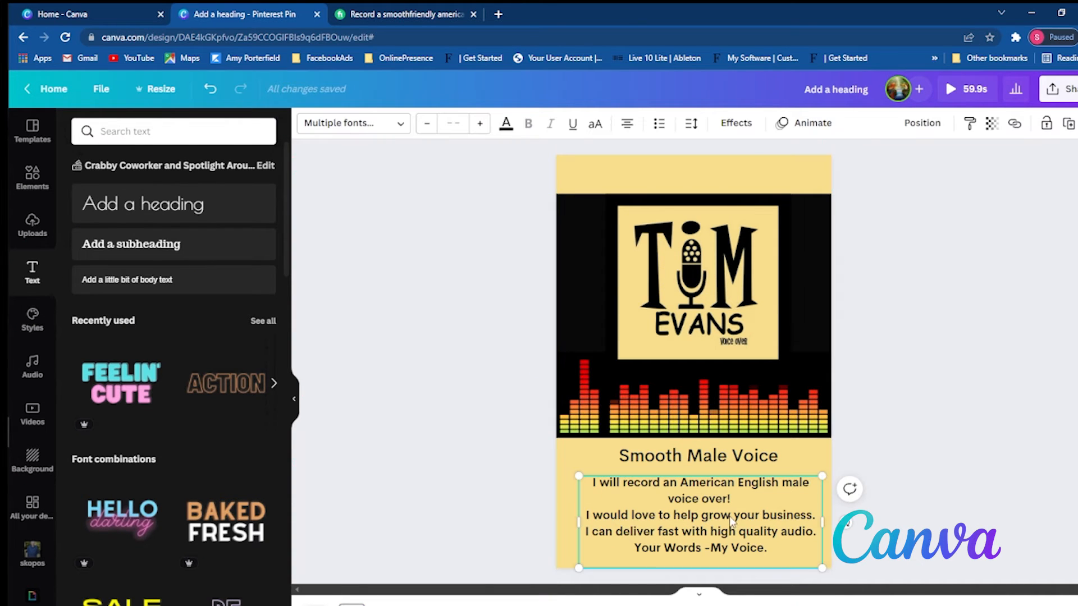
double_click(714, 455)
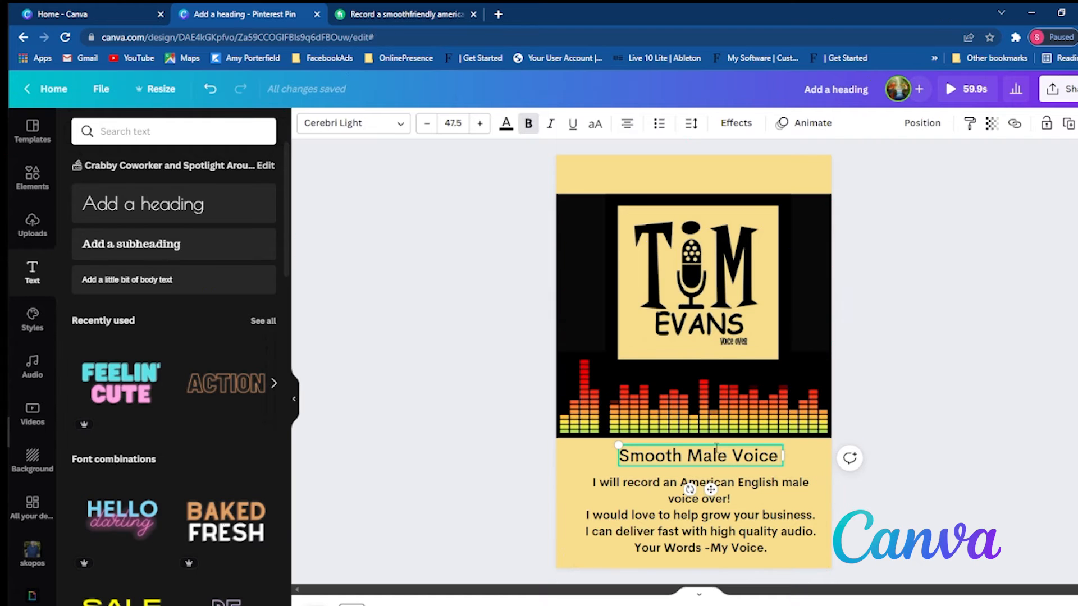
triple_click(712, 455)
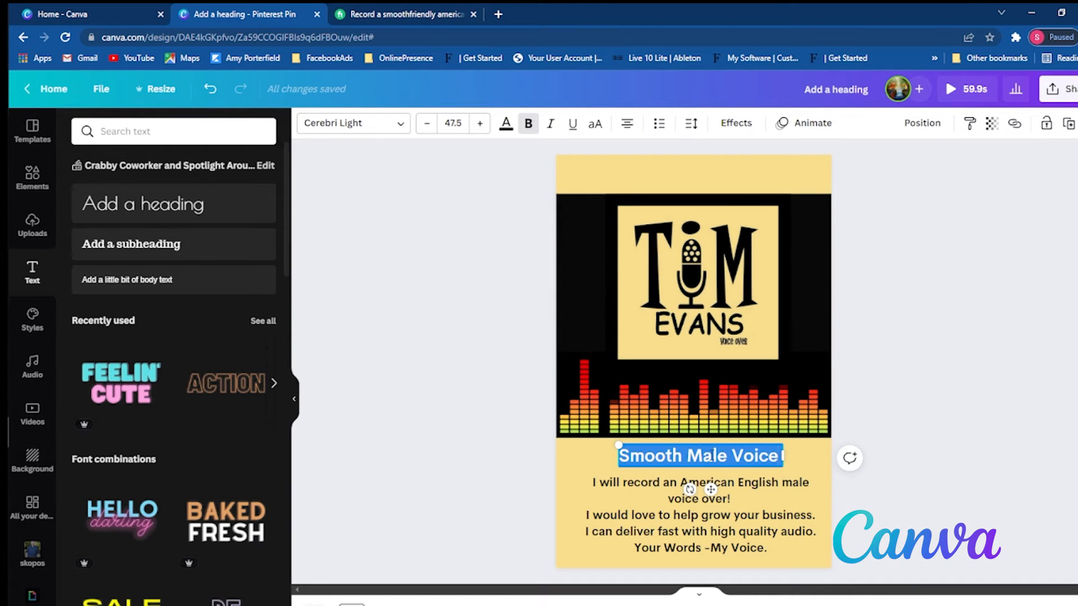
type("attic")
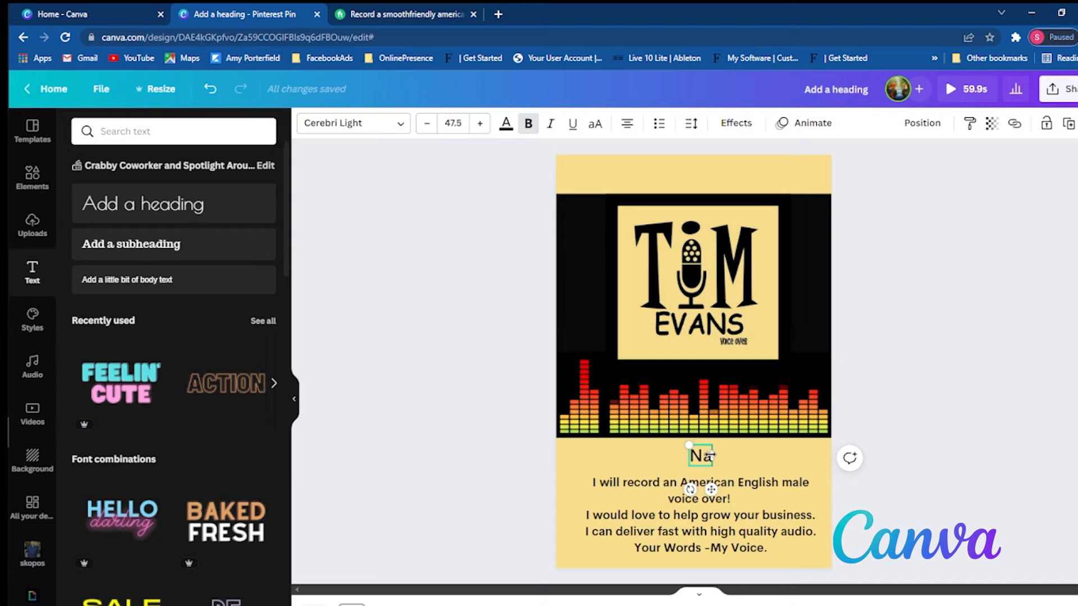
key("BackSpace")
key("BackSpace")
key("BackSpace")
key("BackSpace")
type("ration")
key("BackSpace")
key("BackSpace")
key("BackSpace")
key("BackSpace")
key("BackSpace")
type("ration")
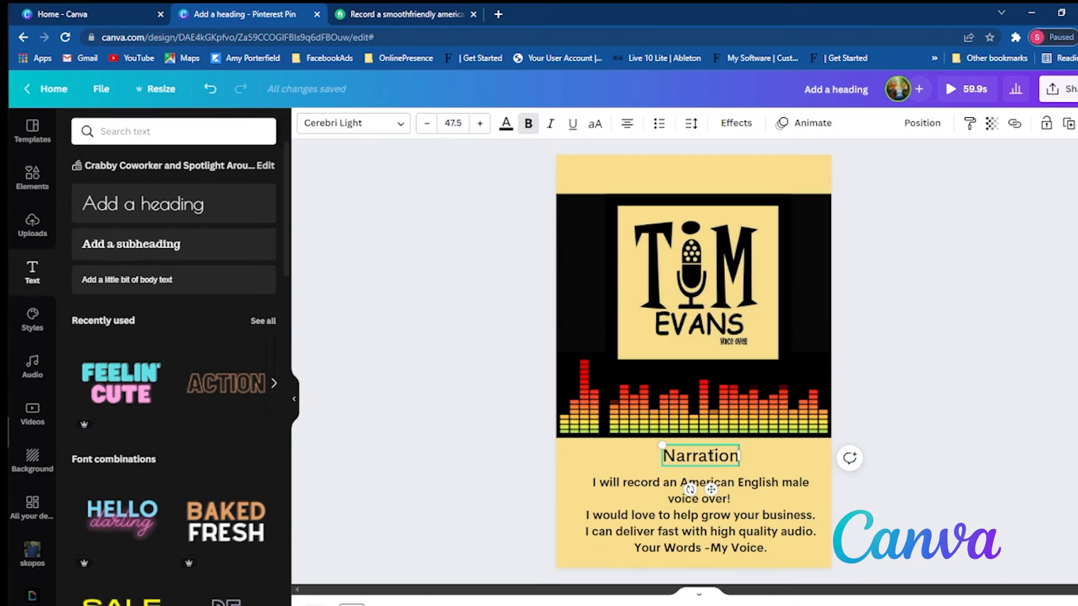
- Switch to the Fiverr gig page and copy the three-line bio from its About The Seller section
left_click(725, 503)
double_click(724, 501)
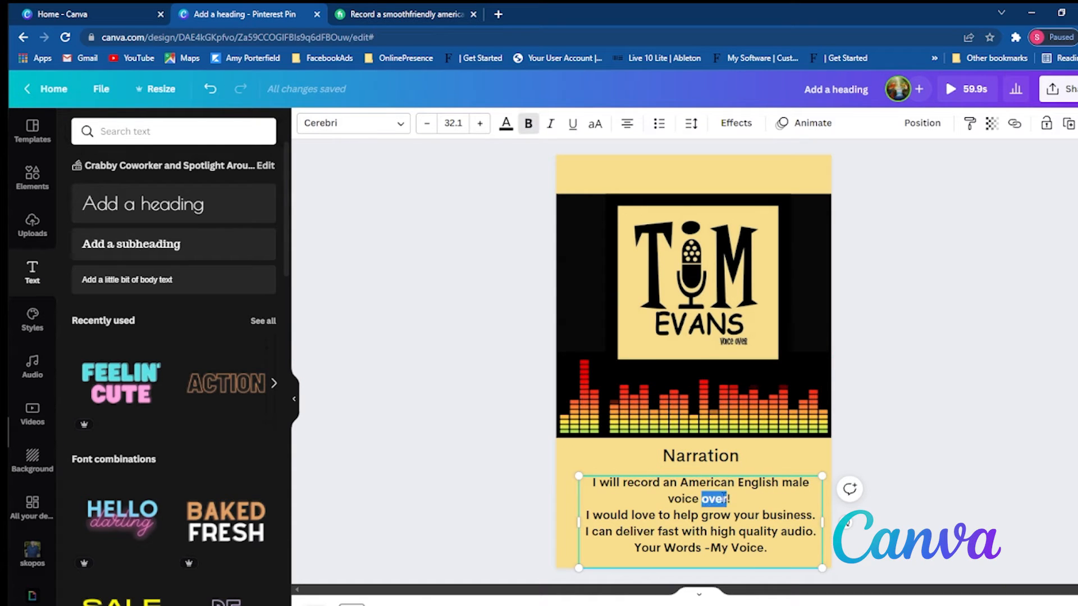
left_click(732, 499)
left_click(371, 14)
scroll(268, 383, "down", 2)
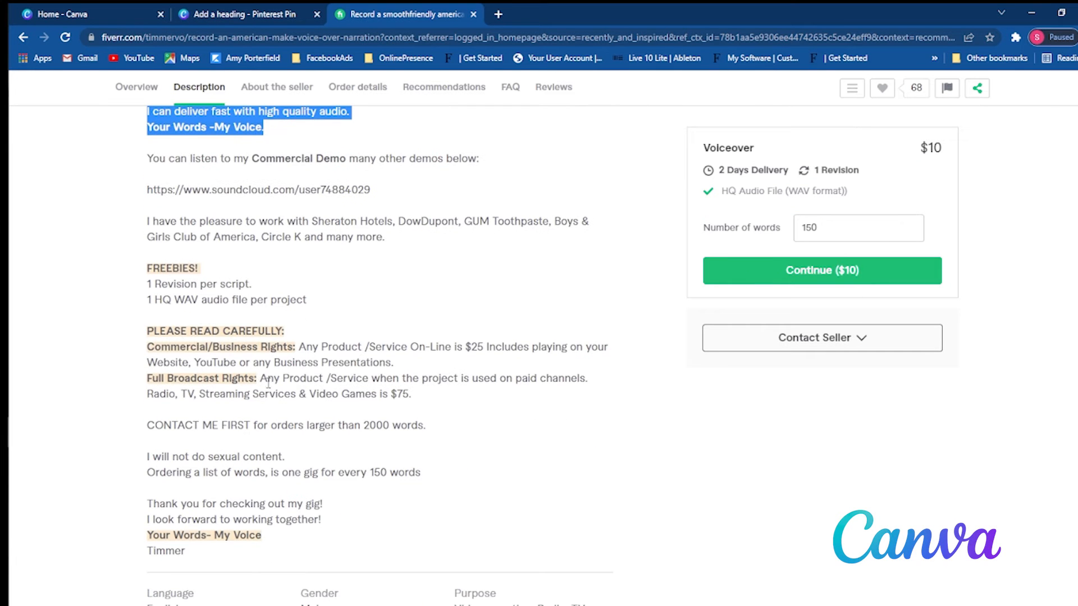
scroll(286, 393, "up", 10)
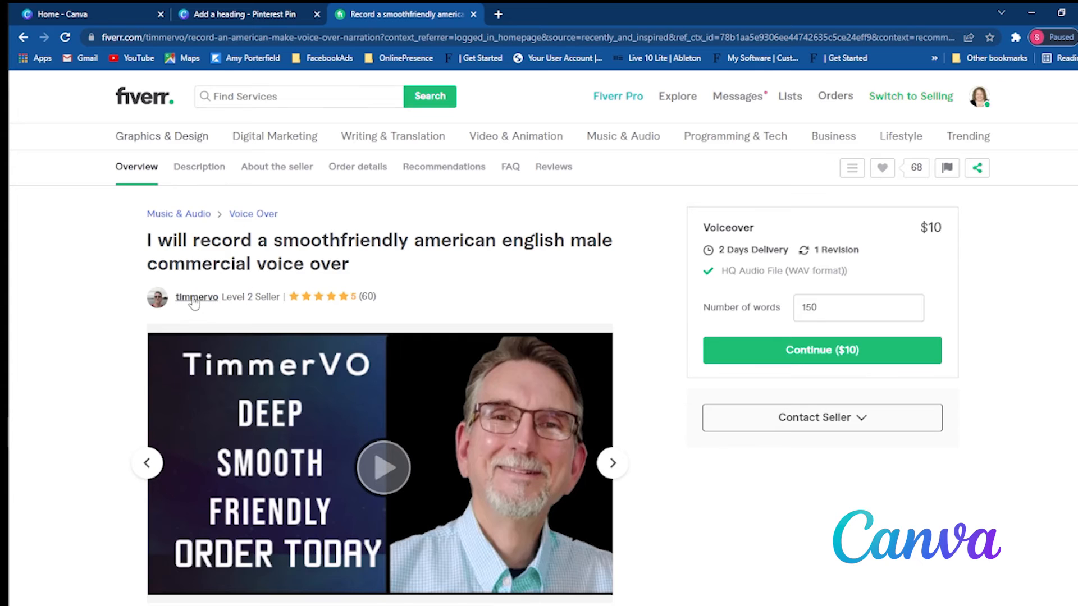
left_click(195, 297)
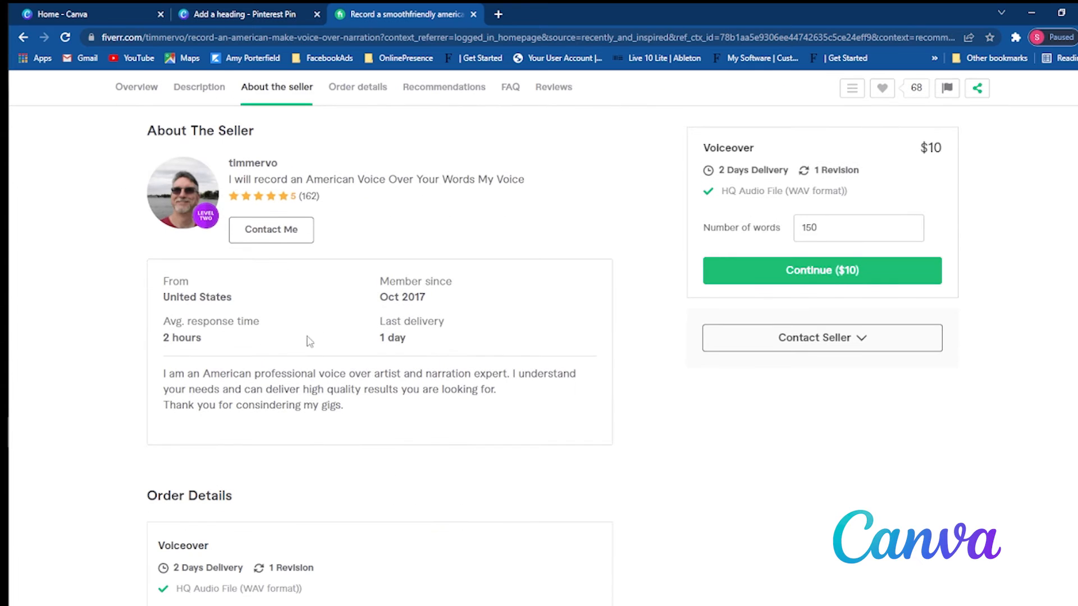
scroll(354, 381, "down", 1)
left_click_drag(357, 355, 138, 301)
right_click(218, 332)
left_click(232, 338)
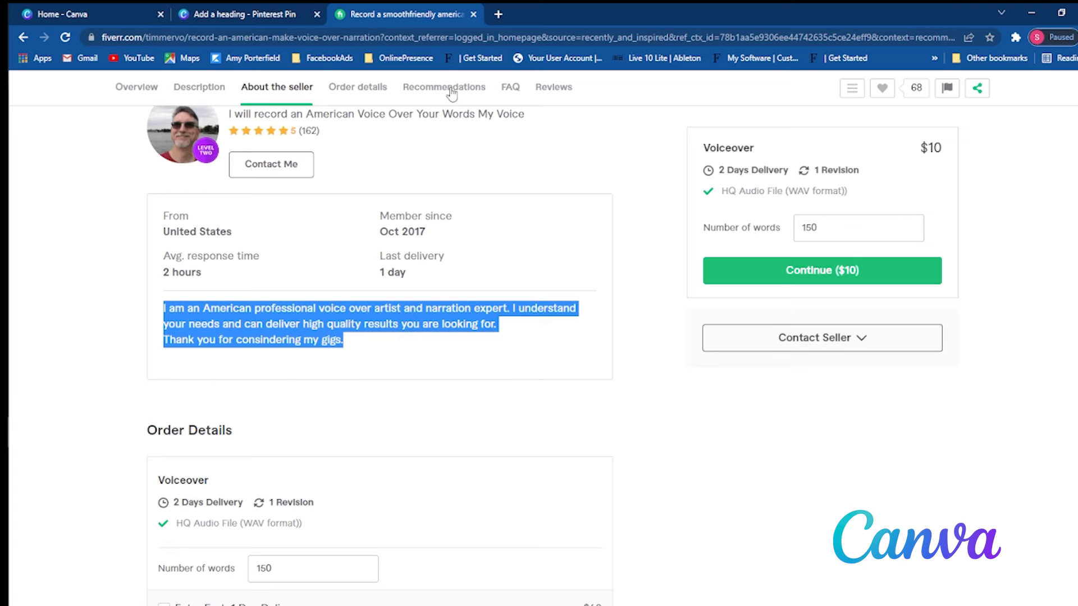
- Switch back to the Canva design and replace the gig text under the Narration heading with the copied seller bio
left_click(253, 17)
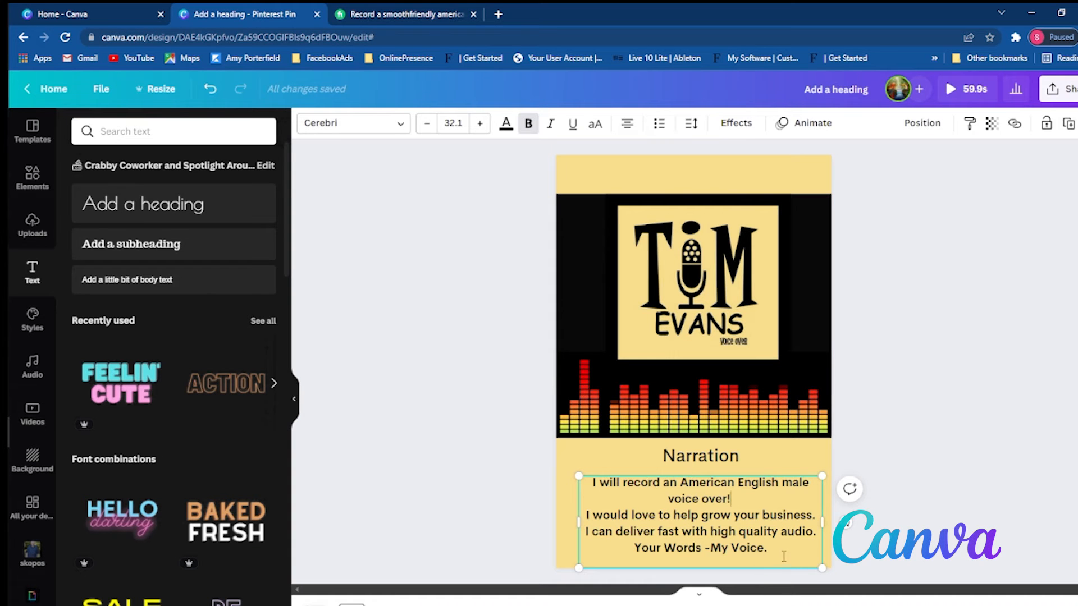
left_click_drag(783, 556, 572, 472)
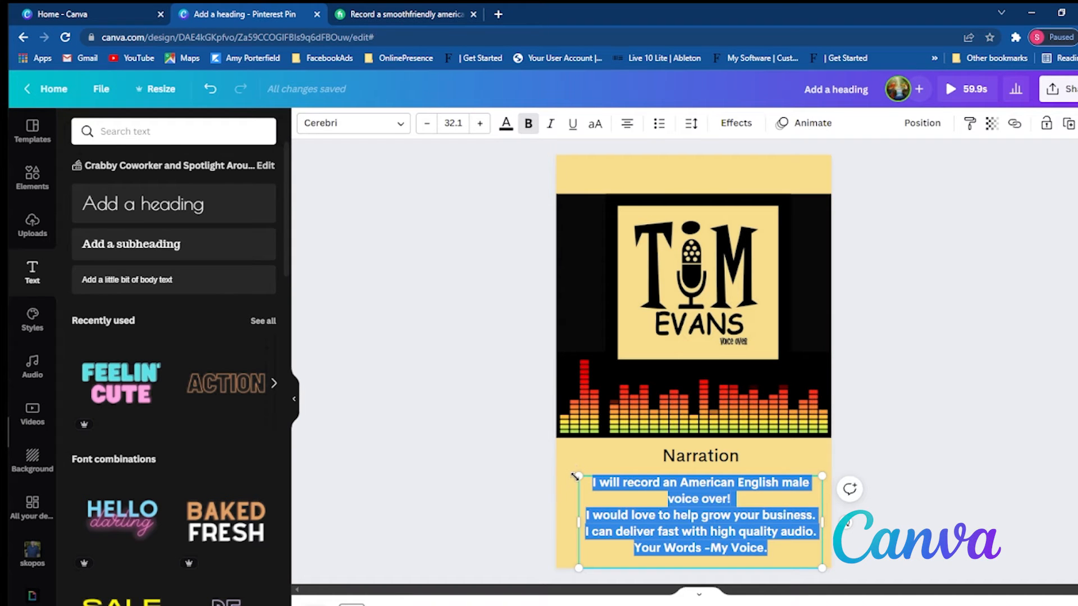
key("ctrl+v")
- Change the Narration heading to "Who is" followed by the voice artist's full name
double_click(699, 455)
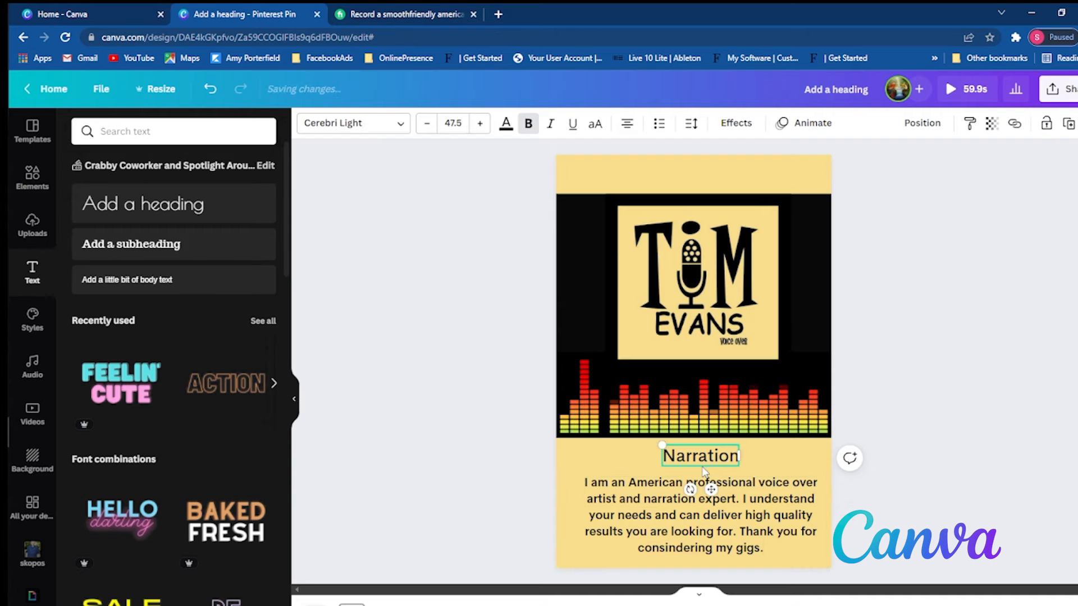
type("Who is")
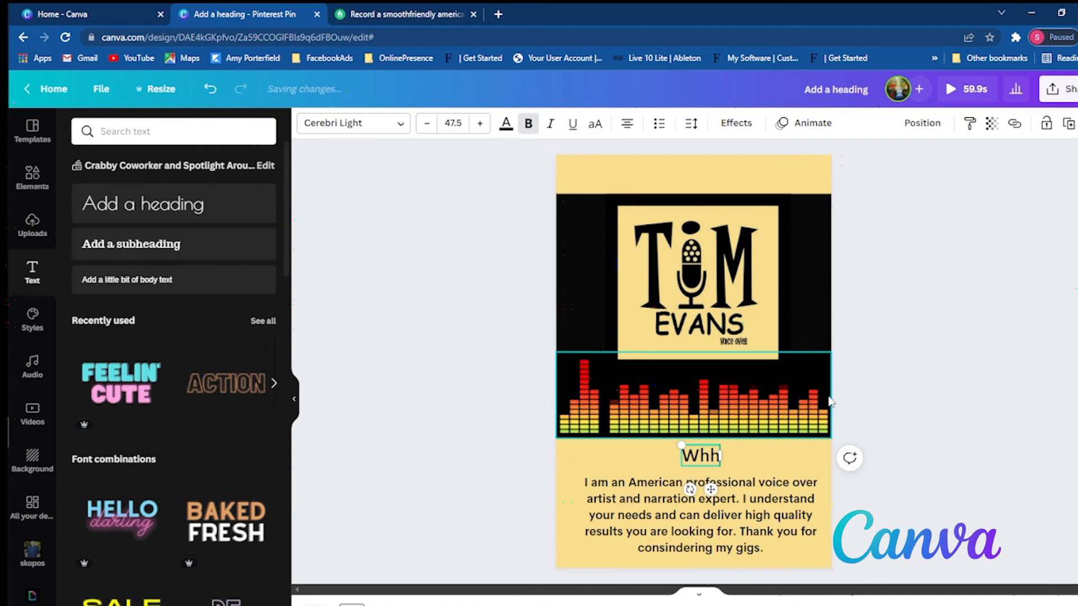
type(" Tim")
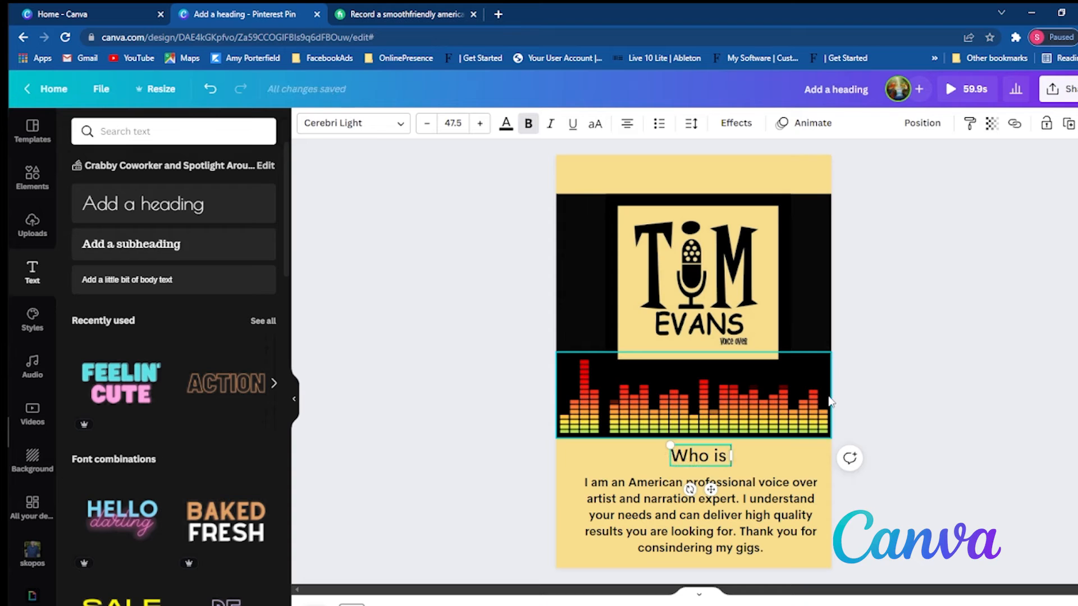
type(" Evans")
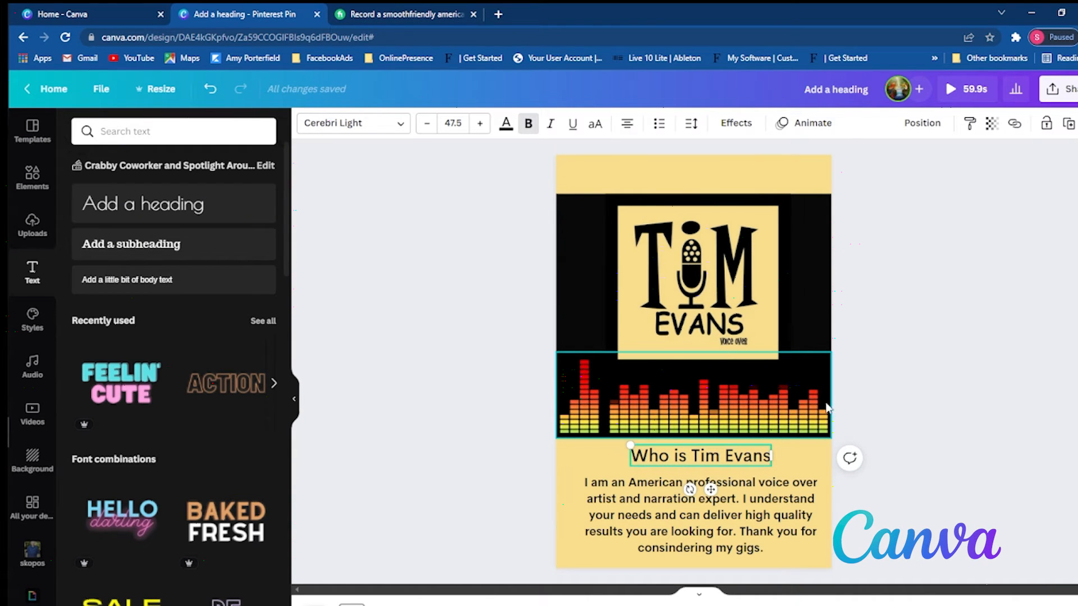
left_click(895, 396)
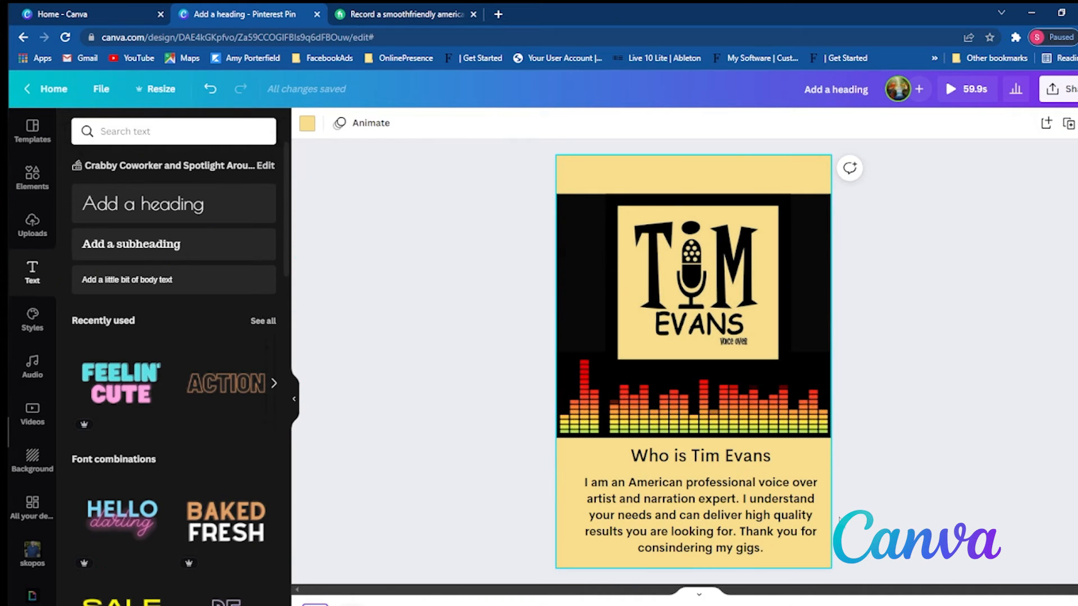
- Duplicate the Smooth Male Voice page to make another pin page
left_click(689, 536)
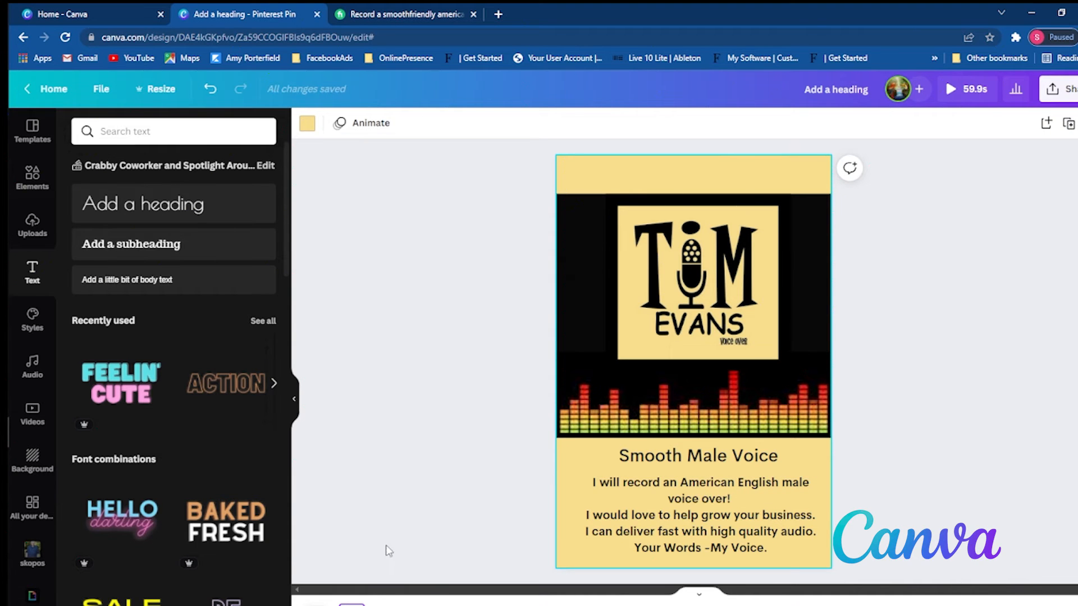
right_click(352, 603)
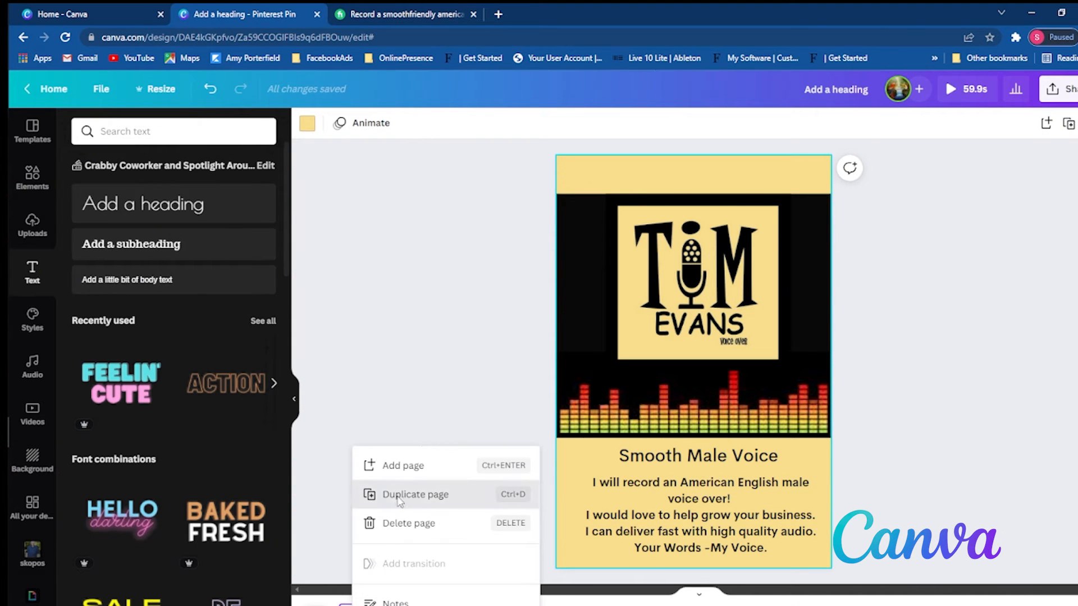
left_click(397, 493)
- Switch to the Fiverr page, open the seller's profile and open the American English voiceover gig for narration
left_click(396, 14)
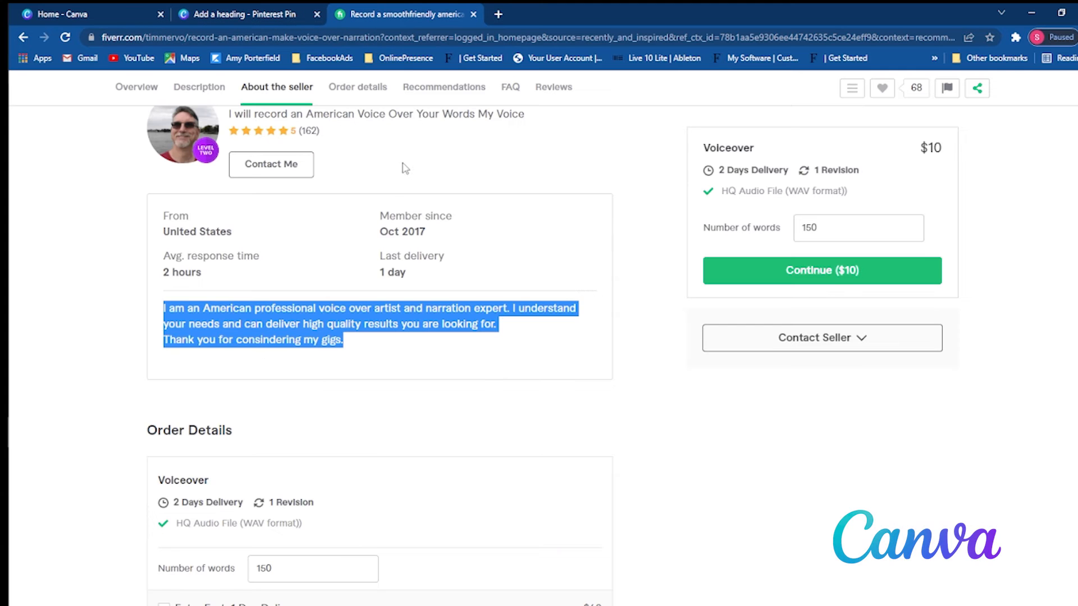
scroll(404, 175, "down", 5)
scroll(377, 452, "up", 4)
scroll(368, 414, "up", 10)
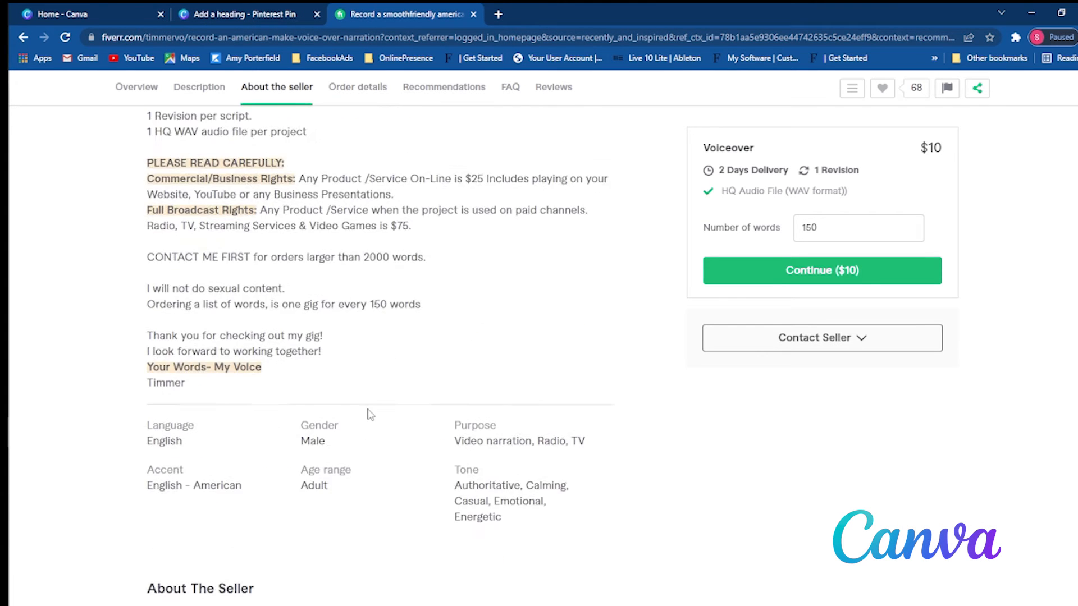
scroll(326, 393, "down", 5)
left_click(253, 359)
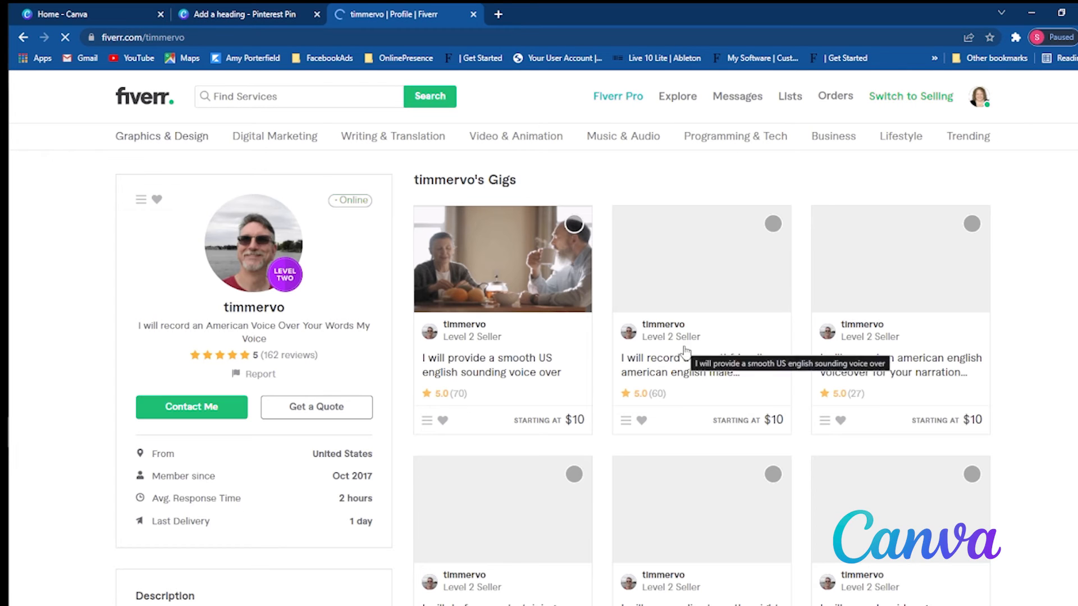
left_click(940, 365)
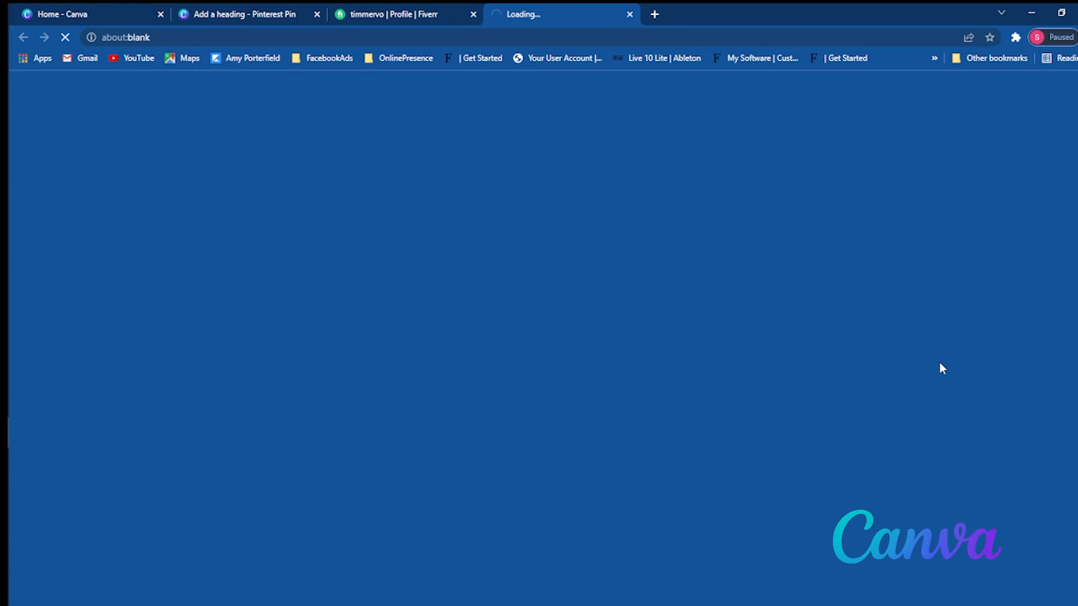
- Copy the first sentence of About This Gig, from "I will record an American male voice over" to "White Board Animation."
scroll(581, 429, "down", 8)
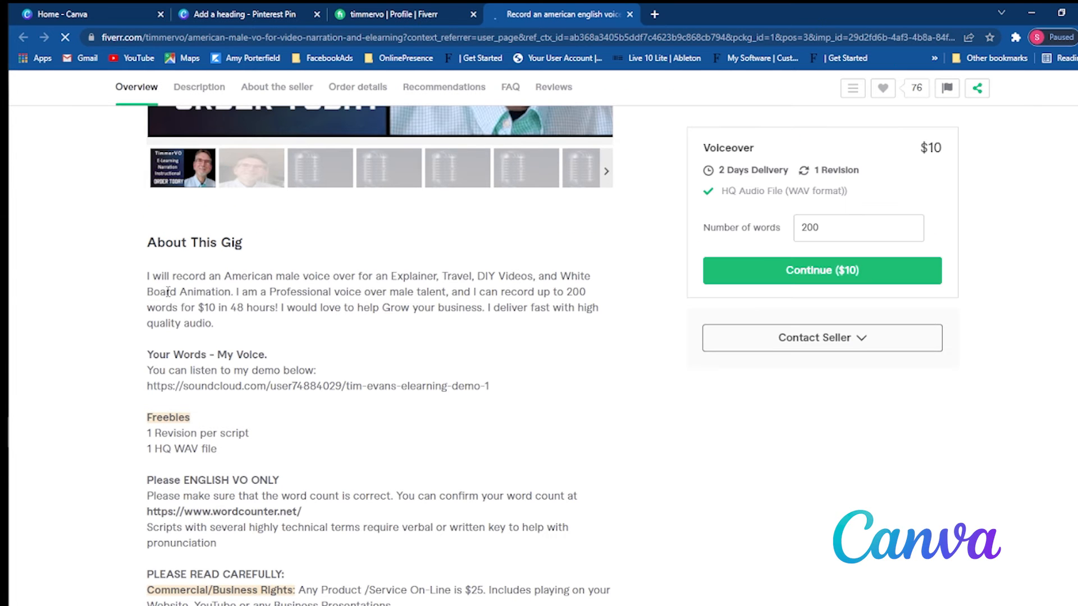
left_click_drag(146, 276, 236, 292)
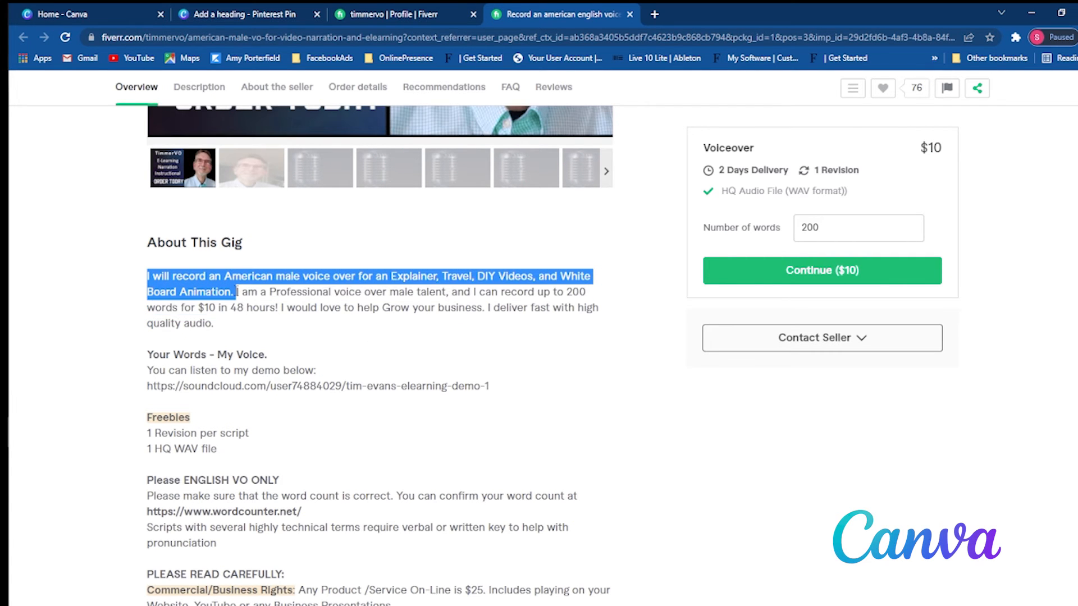
right_click(237, 291)
left_click(252, 300)
right_click(161, 275)
left_click(165, 285)
- Switch back to the Canva design and replace the description under Smooth Male Voice on the duplicated page with the copied sentence
left_click(242, 14)
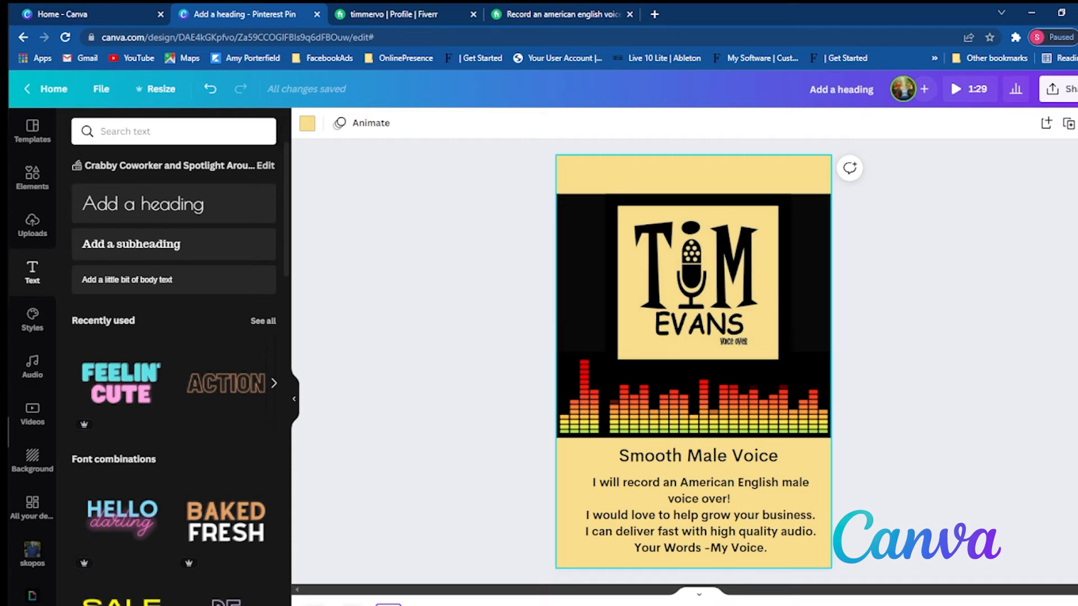
left_click(647, 532)
left_click_drag(768, 554, 587, 487)
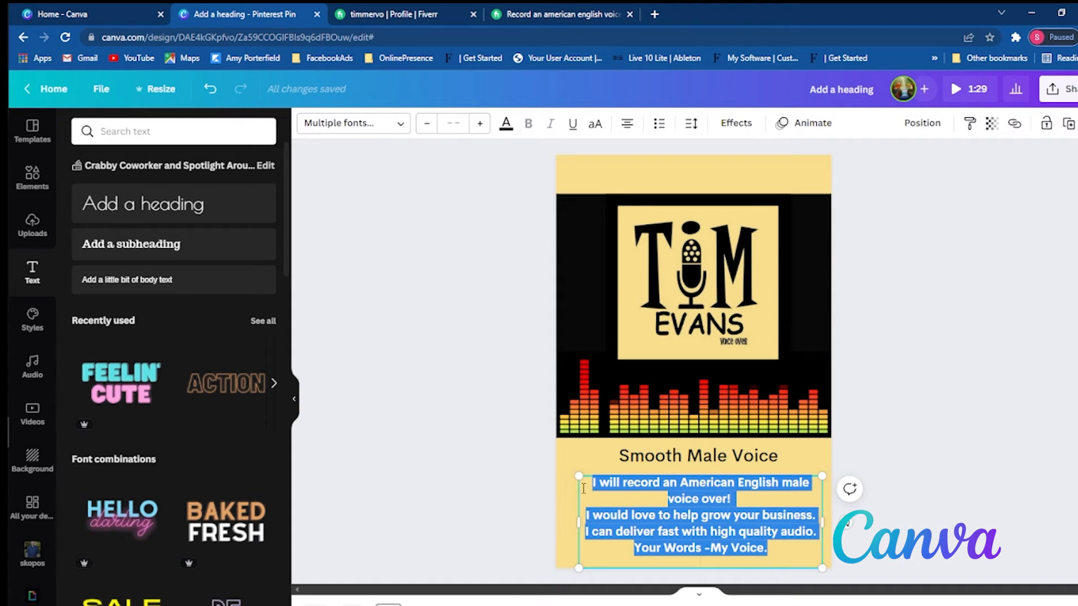
key("ctrl+v")
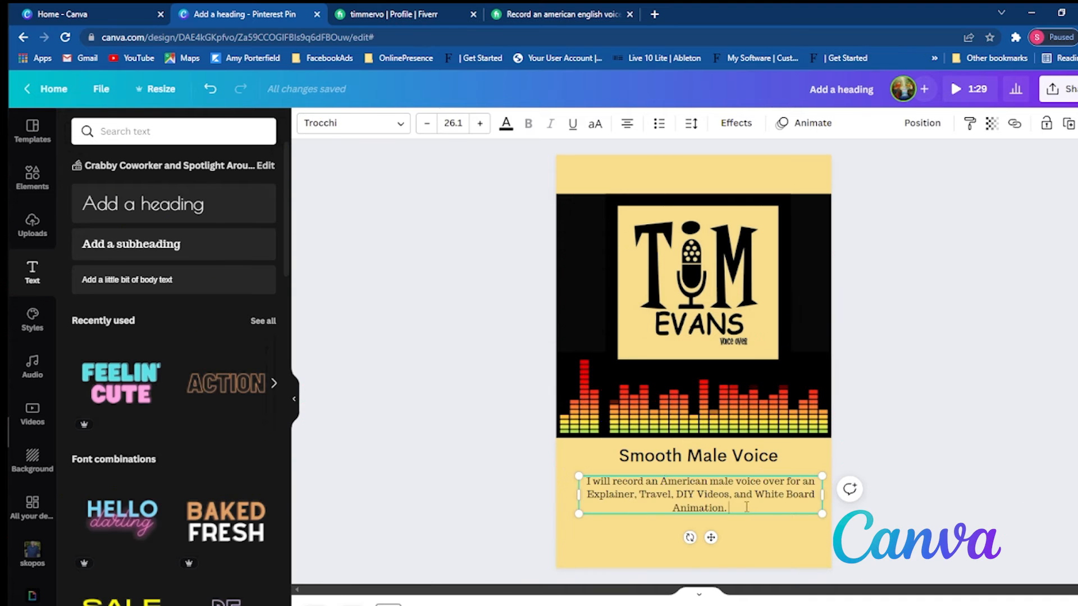
- Format the pasted description in bold Cerebri at size 35.1 and compare it with the description on the previous page
left_click_drag(746, 507, 589, 481)
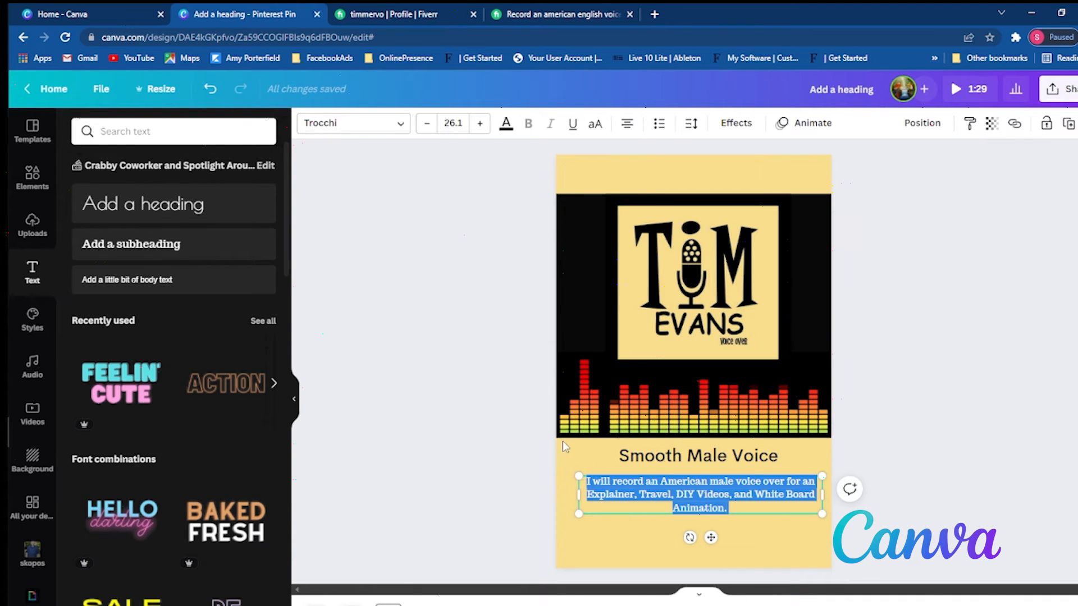
left_click(340, 125)
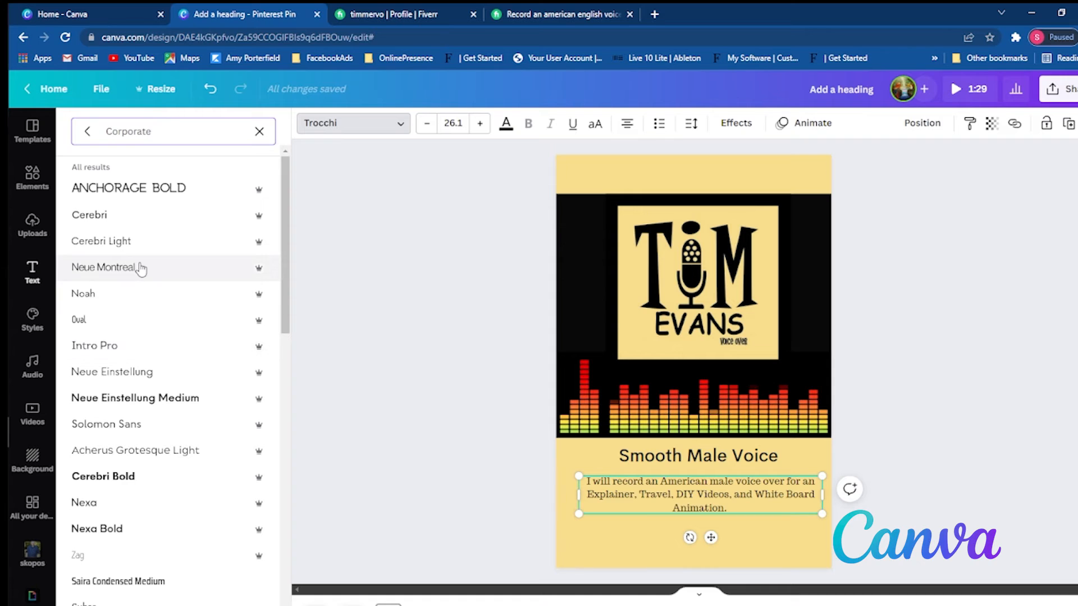
left_click(137, 216)
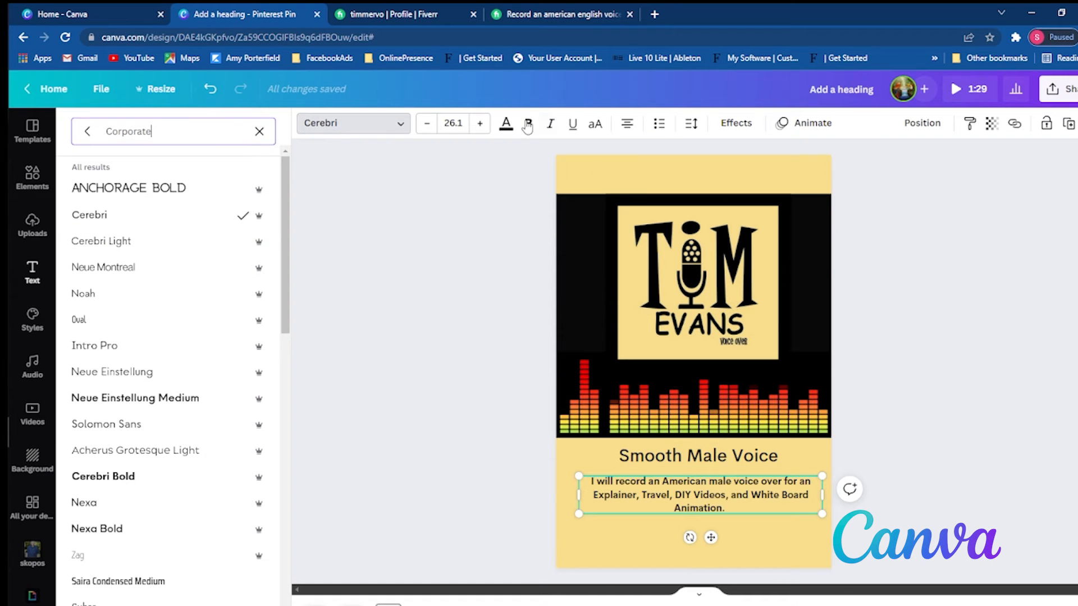
left_click(480, 123)
left_click(479, 123)
left_click(480, 124)
left_click(480, 124)
left_click(479, 124)
left_click(480, 124)
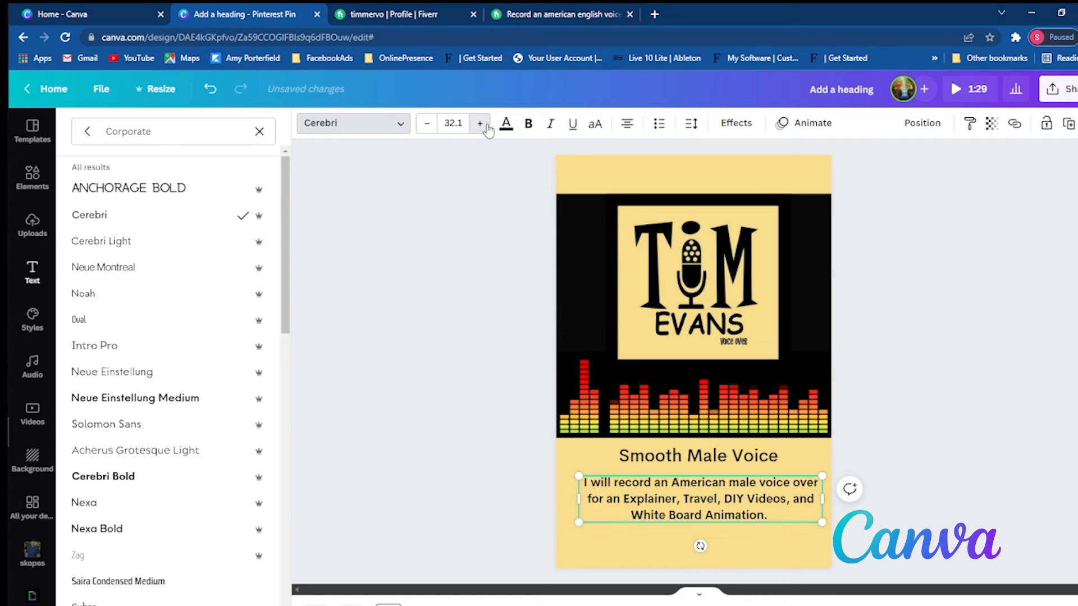
left_click(480, 123)
left_click(480, 123)
left_click(480, 123)
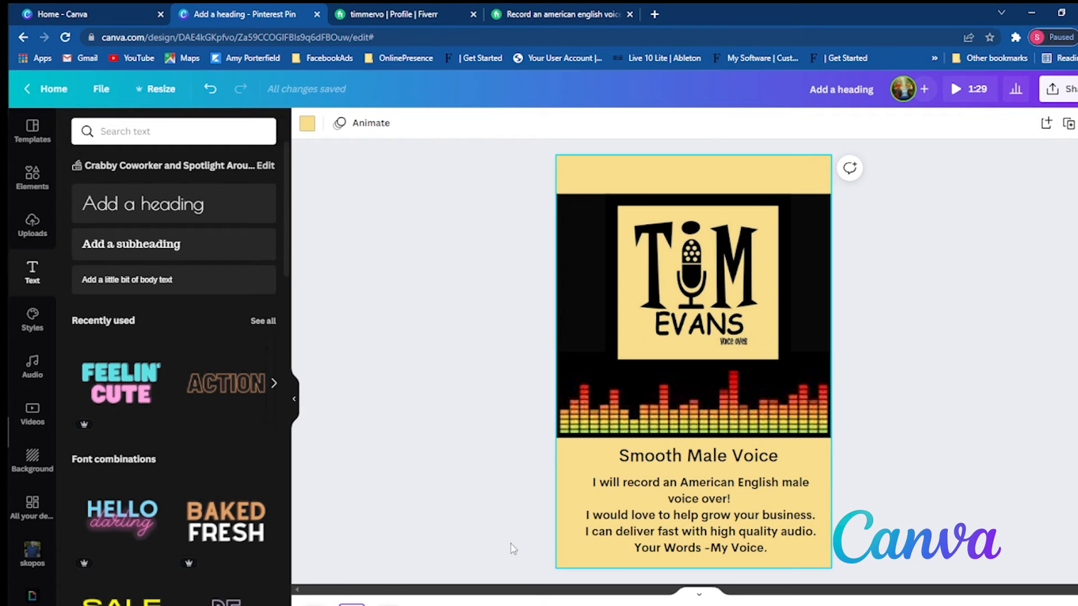
left_click(645, 533)
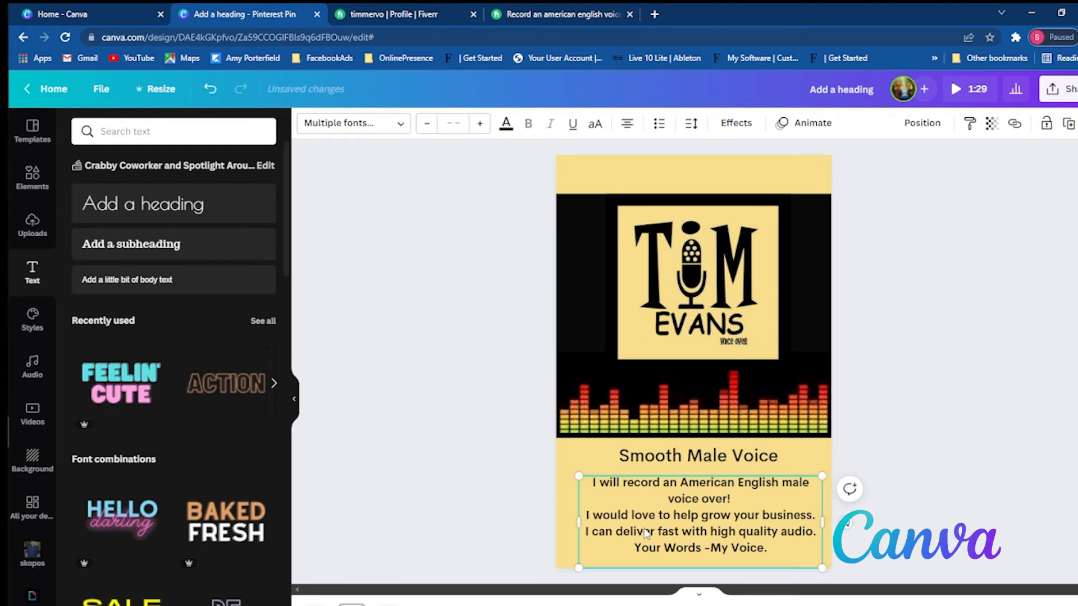
double_click(606, 502)
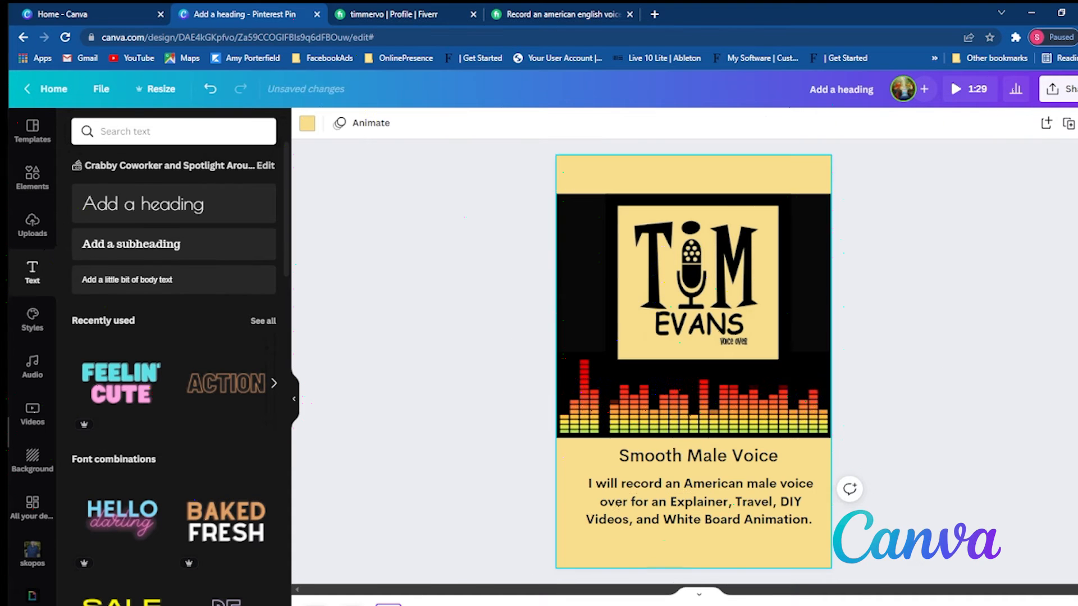
- Duplicate the page containing the Explainer, Travel, DIY Videos and White Board Animation description
left_click(785, 535)
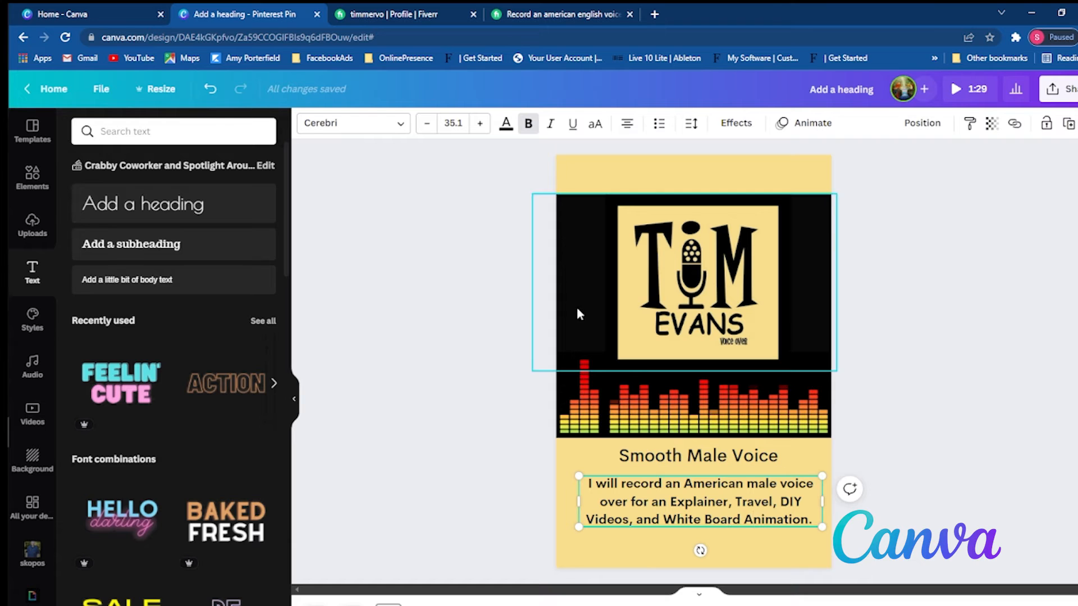
left_click(911, 504)
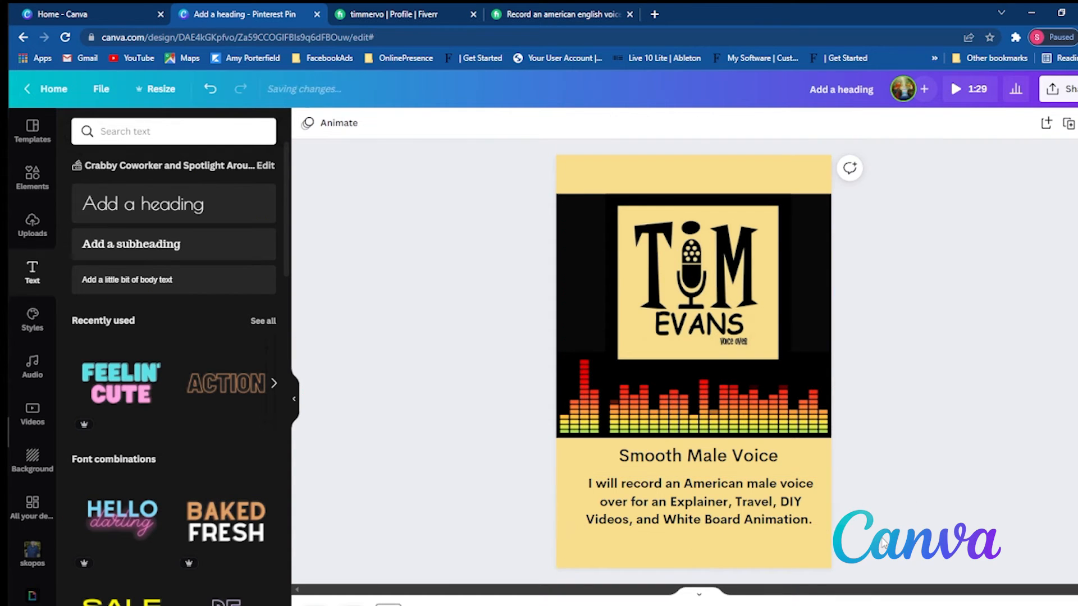
right_click(394, 443)
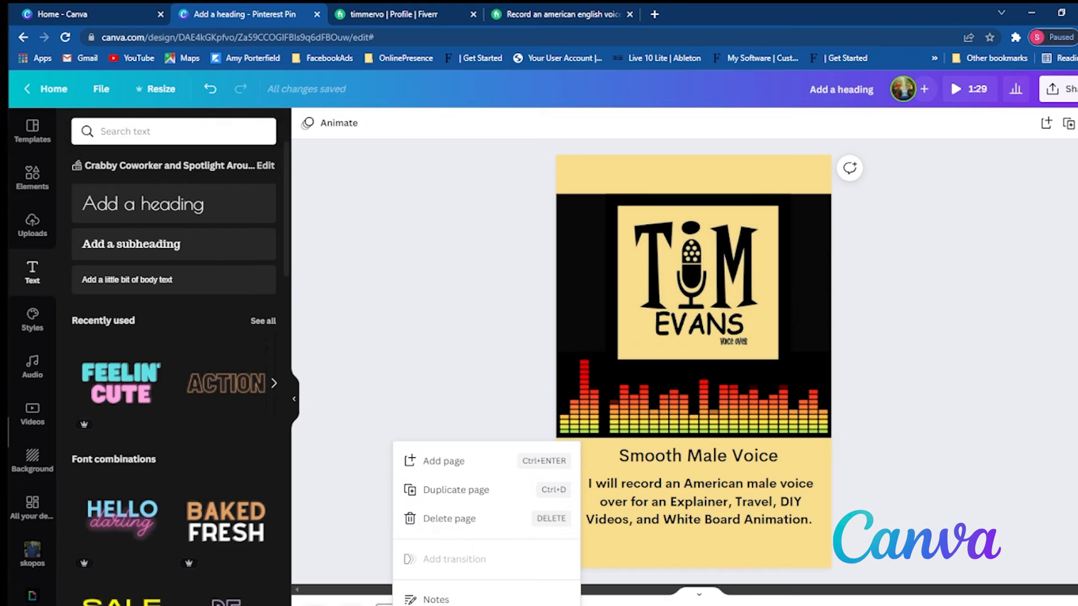
left_click(467, 488)
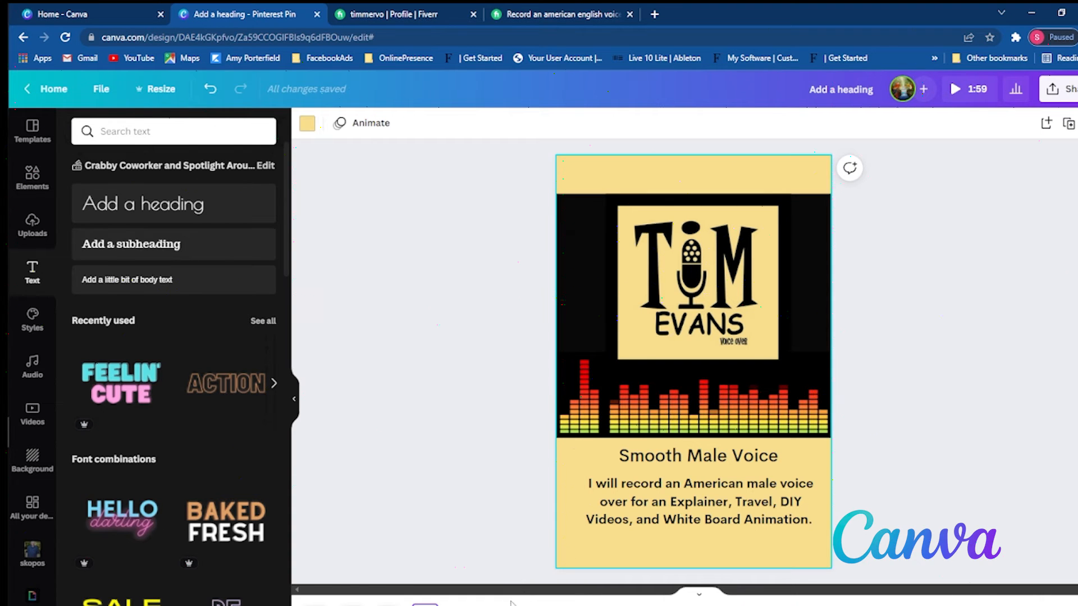
- Switch to the Fiverr gig page and copy the passage from "I am a Professional voice over male talent" to "high quality audio."
left_click(522, 15)
left_click(253, 292)
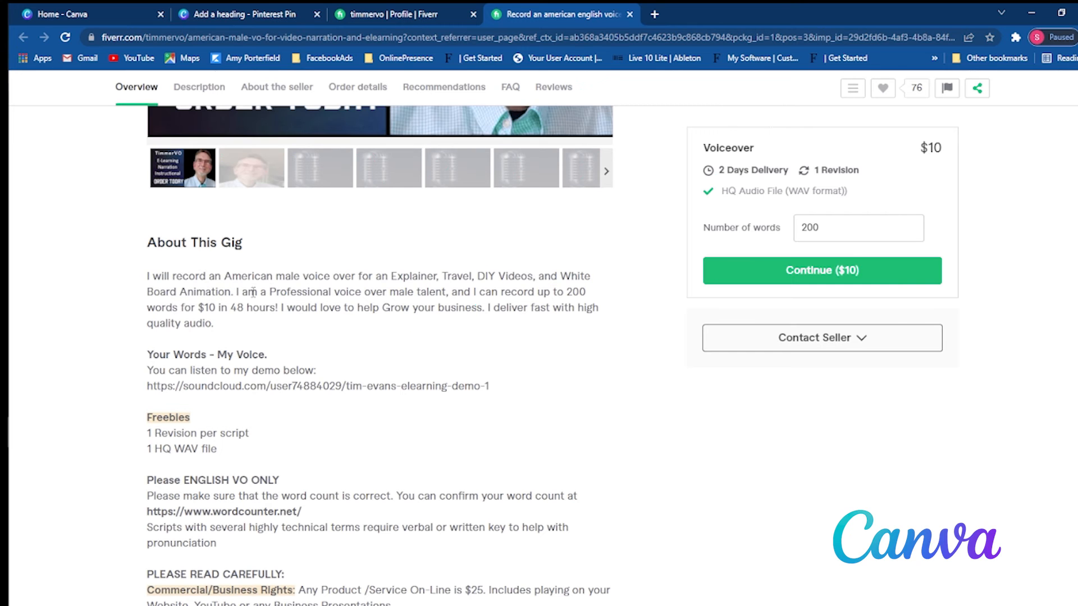
left_click_drag(252, 293, 288, 337)
right_click(314, 316)
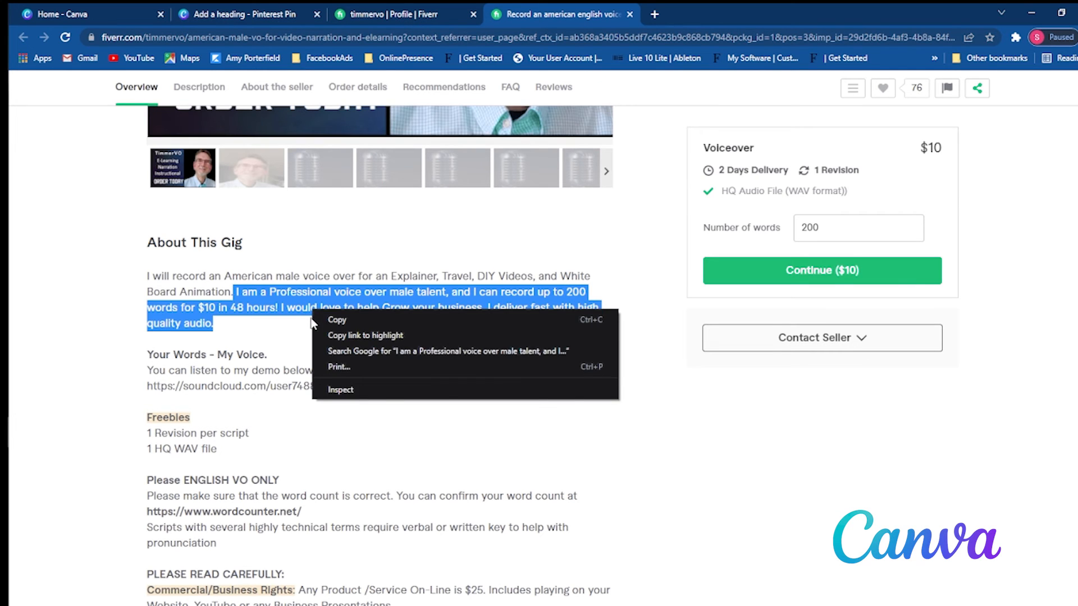
left_click(316, 319)
- Switch back to the Canva design, replace the new page's description with the copied passage and move it slightly up
left_click(300, 16)
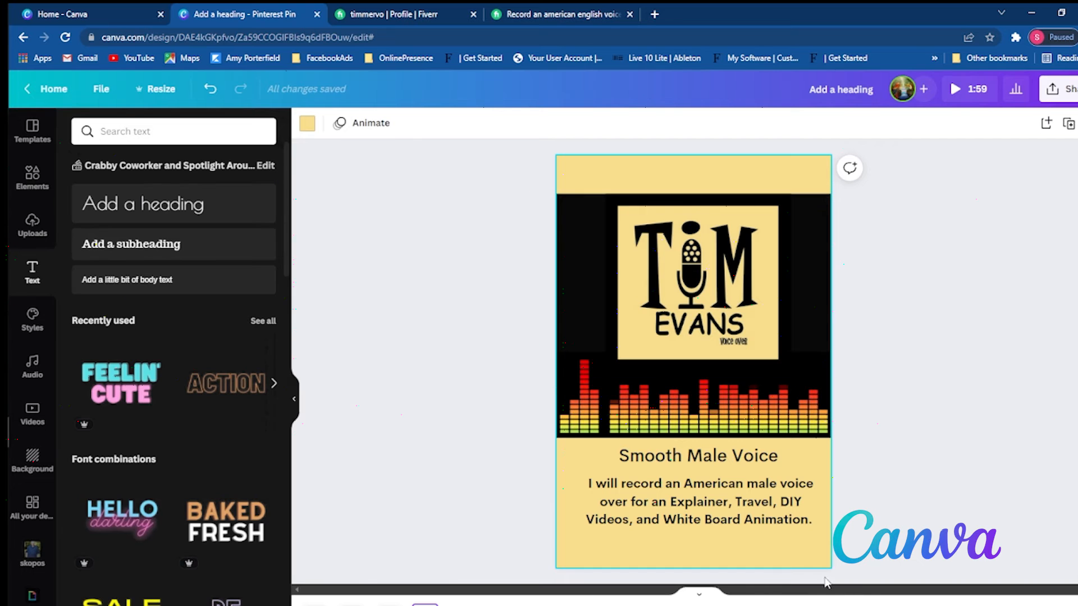
left_click(768, 523)
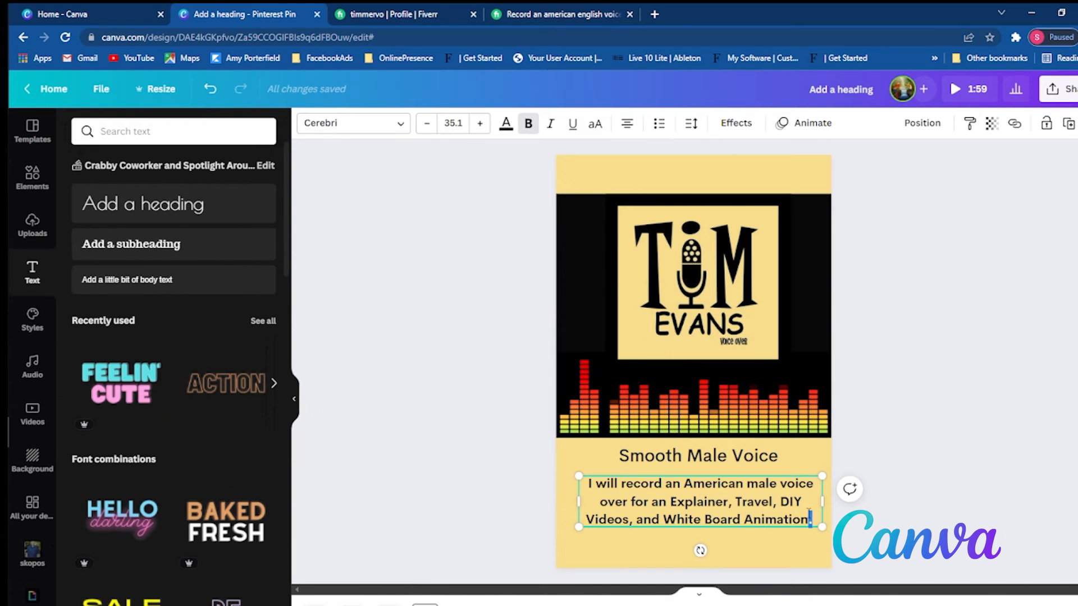
left_click_drag(813, 521, 558, 494)
key("ctrl+v")
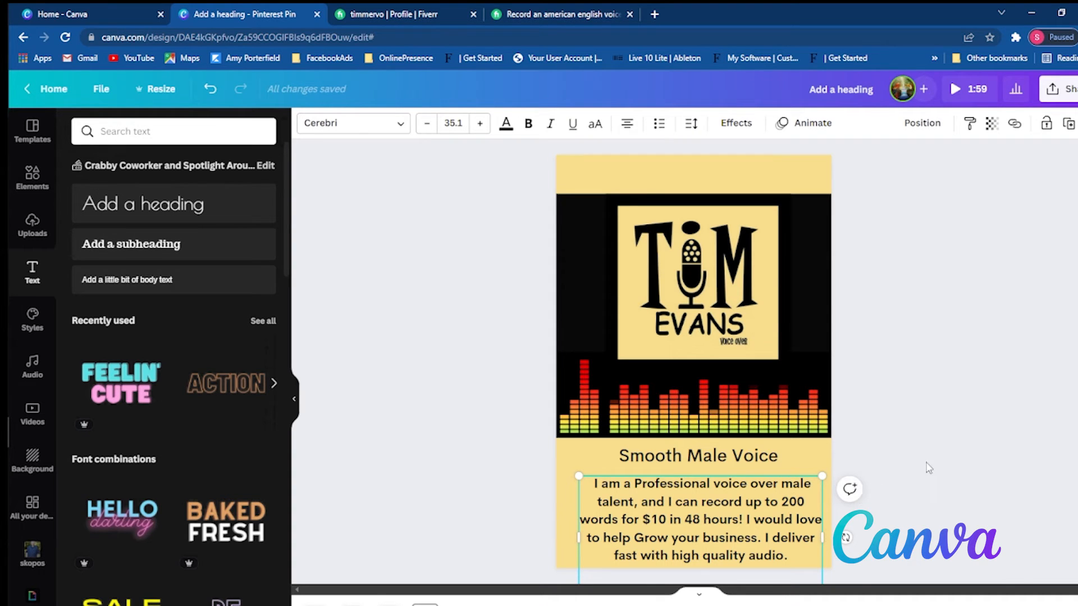
left_click(859, 502)
left_click(788, 499)
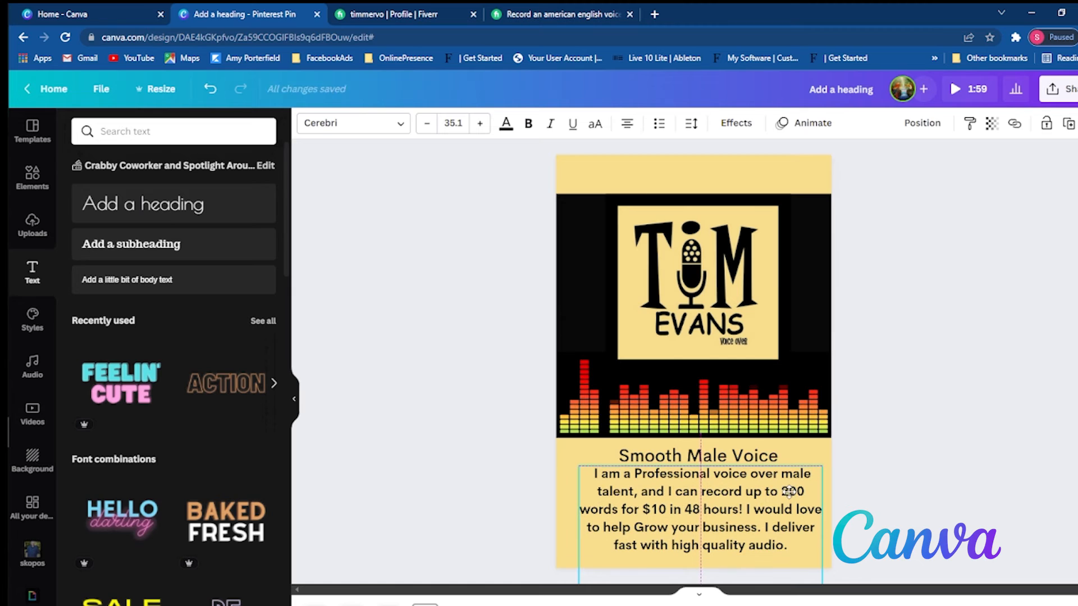
- Change the Smooth Male Voice heading on the new page to "48 Hour Turn Around"
left_click(762, 460)
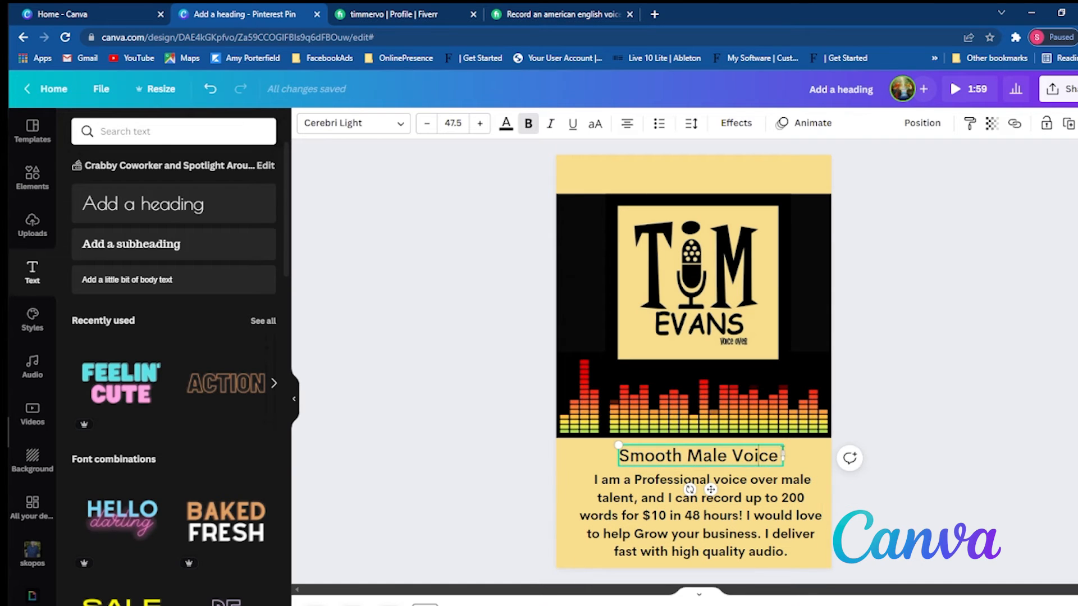
double_click(650, 459)
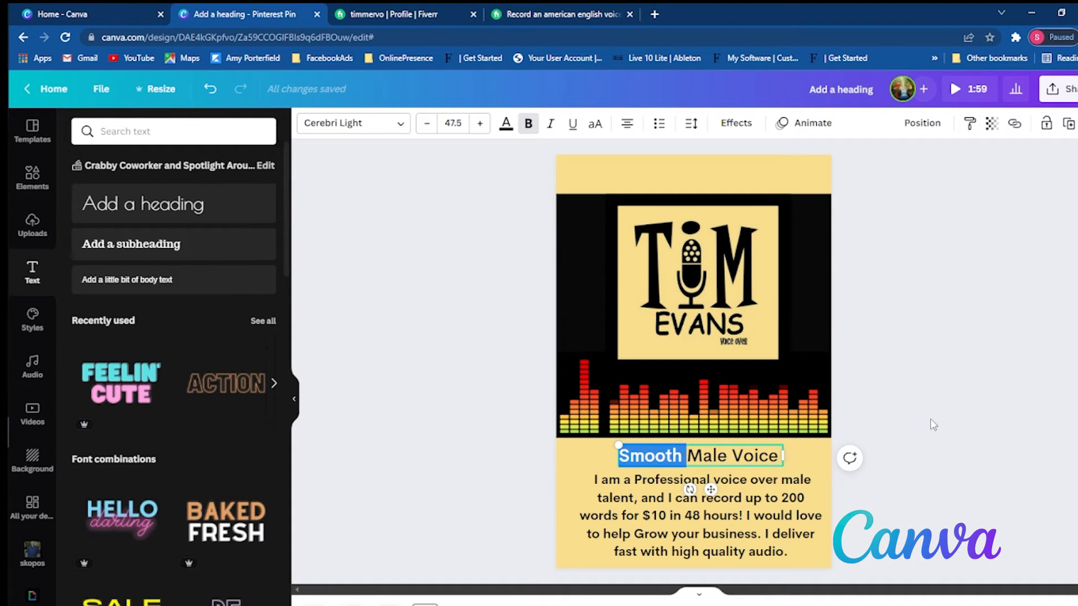
key("Delete")
key("Delete")
key("Delete")
key("Delete")
key("Delete")
key("Delete")
key("Delete")
key("Delete")
key("Delete")
key("Delete")
key("Delete")
key("Delete")
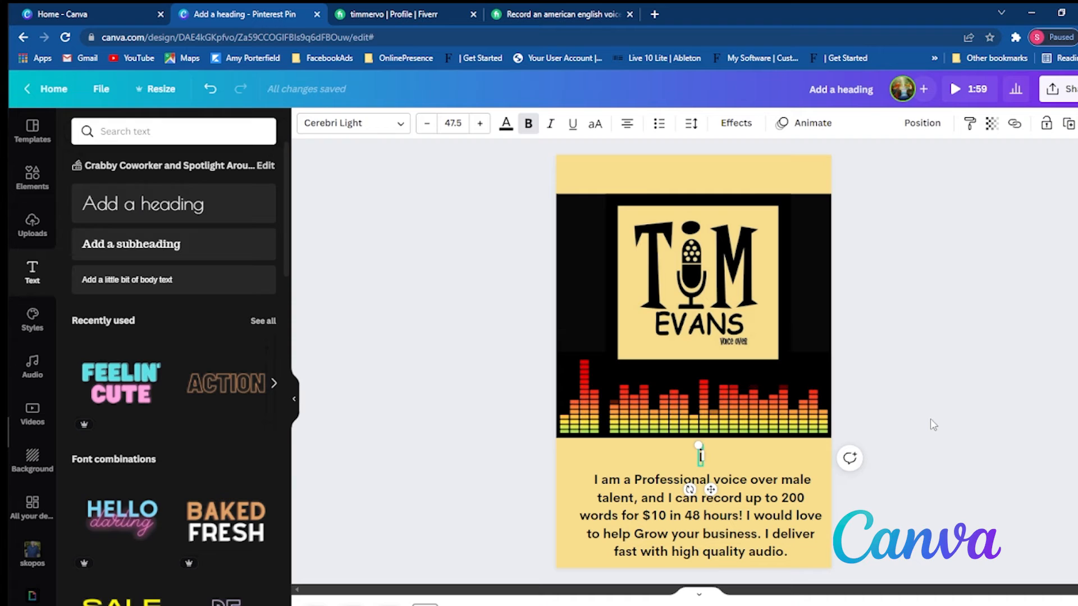
type("48")
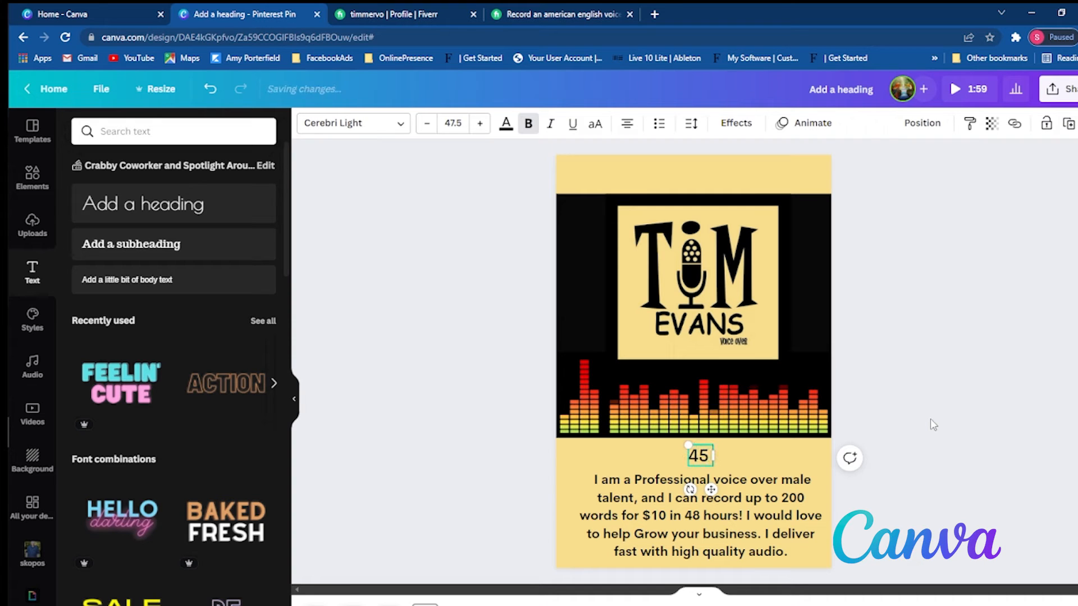
type(" Hour")
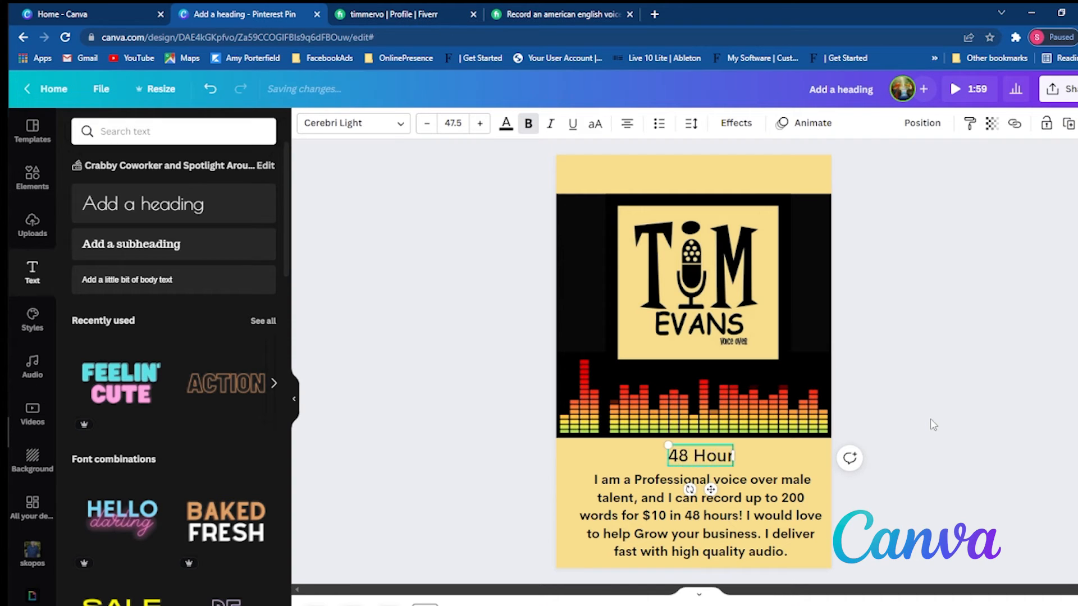
type(" Turn Around")
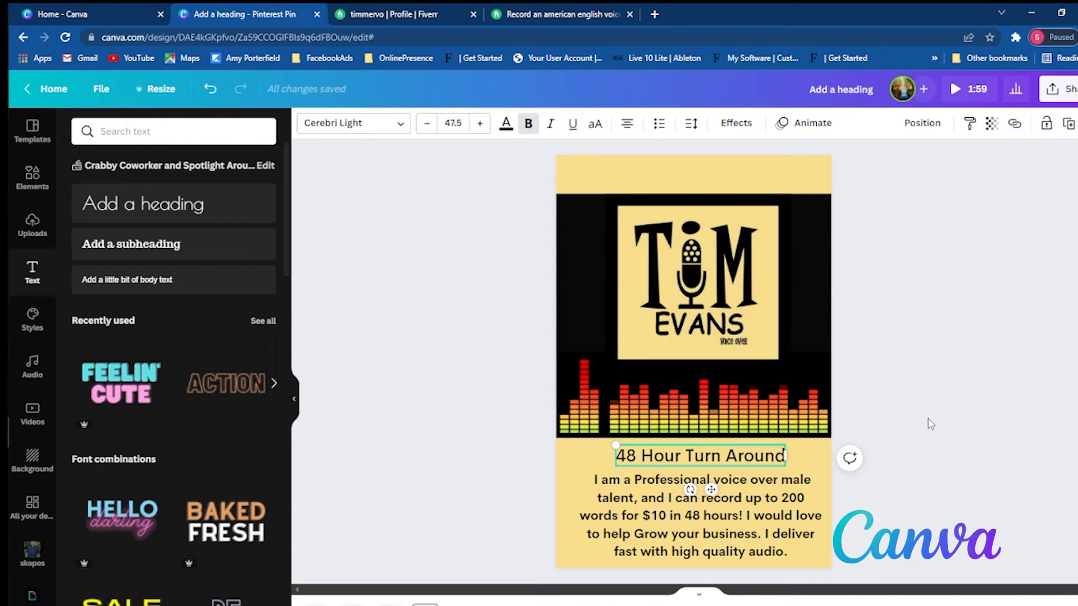
- Move the description text slightly down to leave more space beneath the 48 Hour Turn Around heading
left_click(754, 566)
mouse_move(793, 547)
left_mouse_down()
mouse_move(832, 477)
mouse_move(791, 524)
mouse_move(798, 554)
left_mouse_up()
left_click(928, 452)
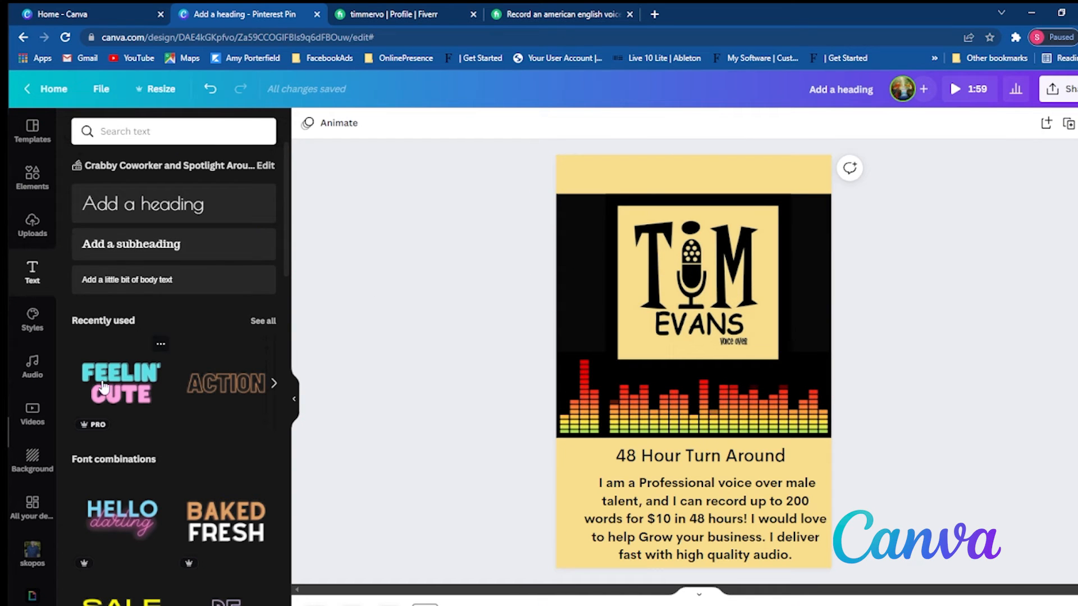
- On the first page, clear the uploads search and add the uploaded 1:57 narration MP3 as the design's audio track
left_click(315, 605)
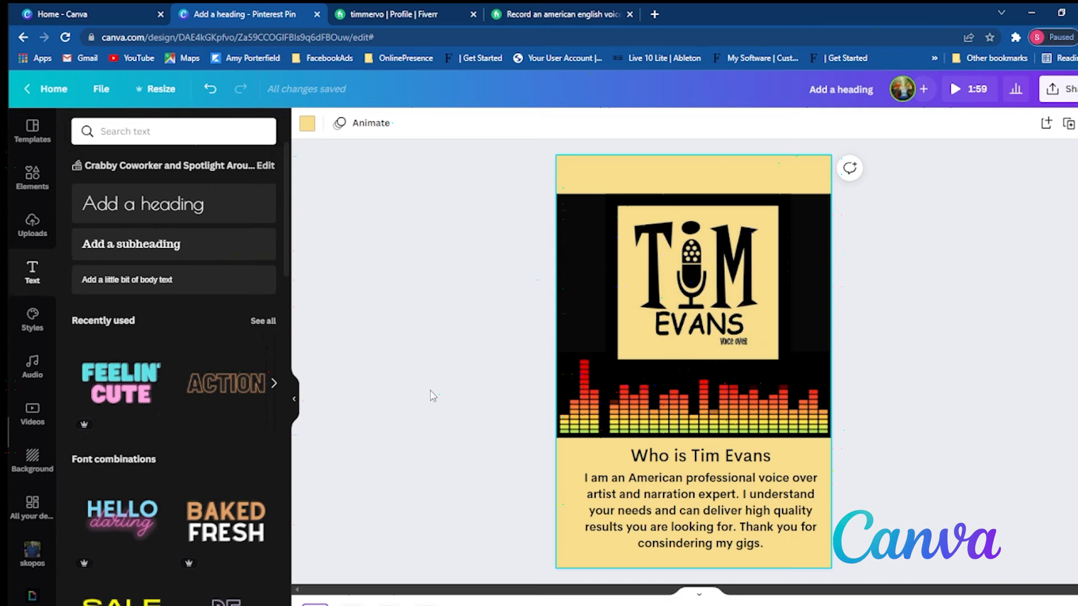
left_click(35, 230)
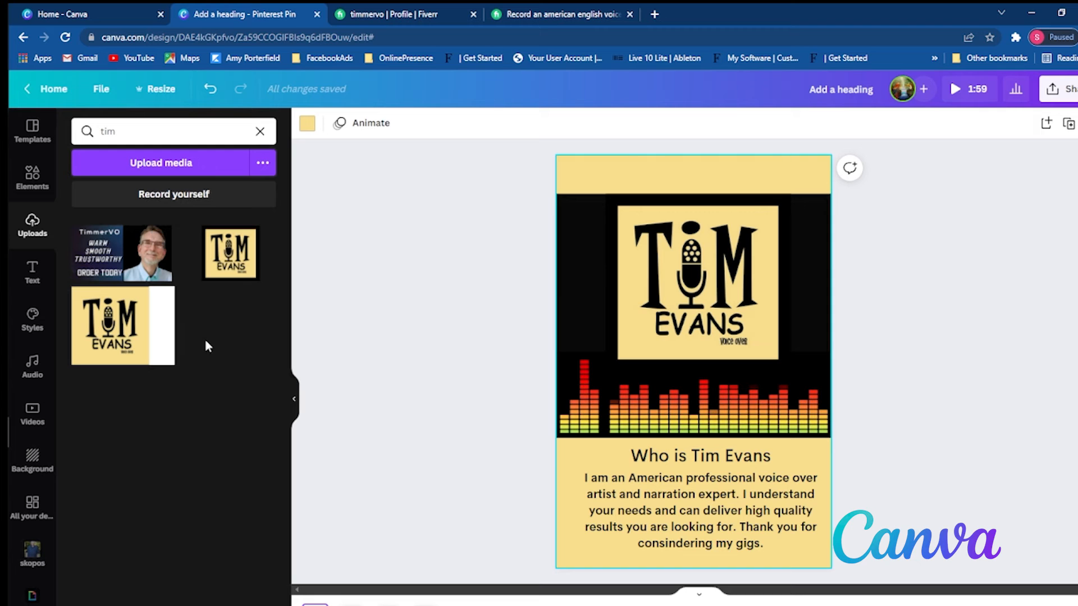
left_click(260, 132)
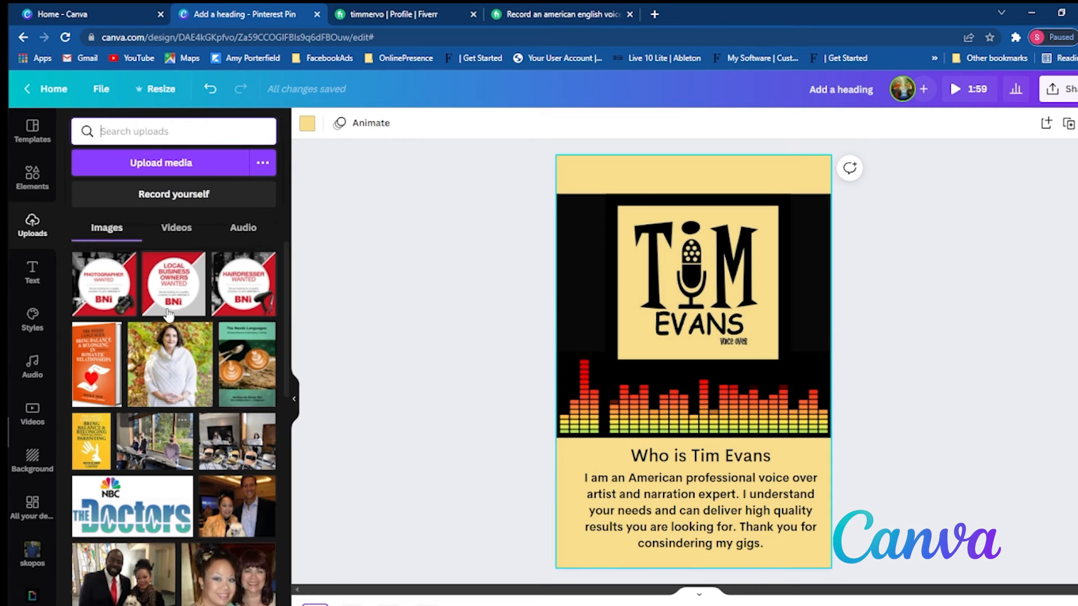
left_click(243, 228)
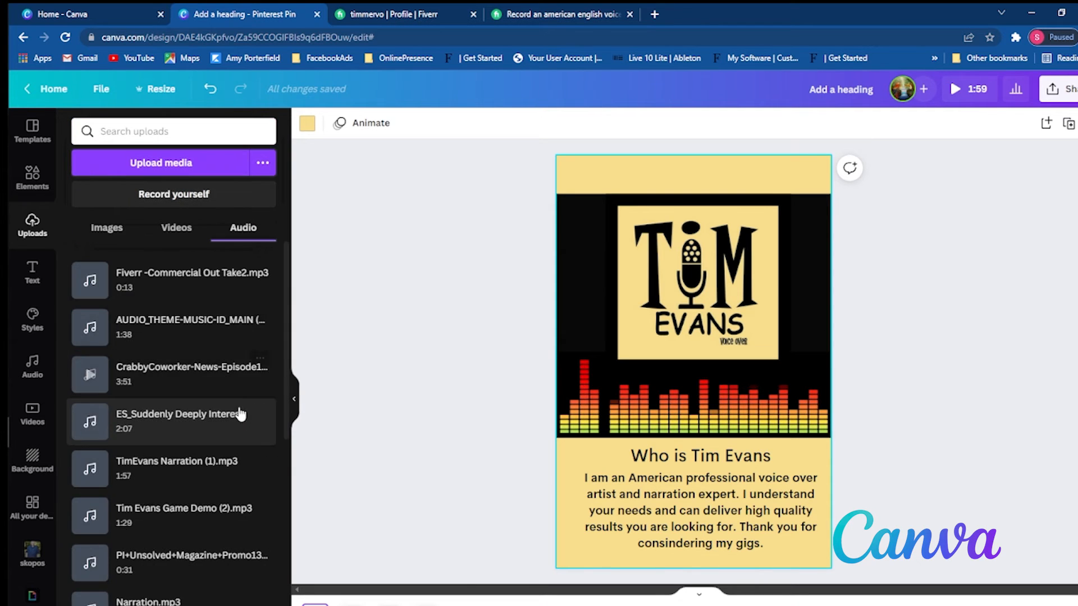
scroll(187, 354, "down", 1)
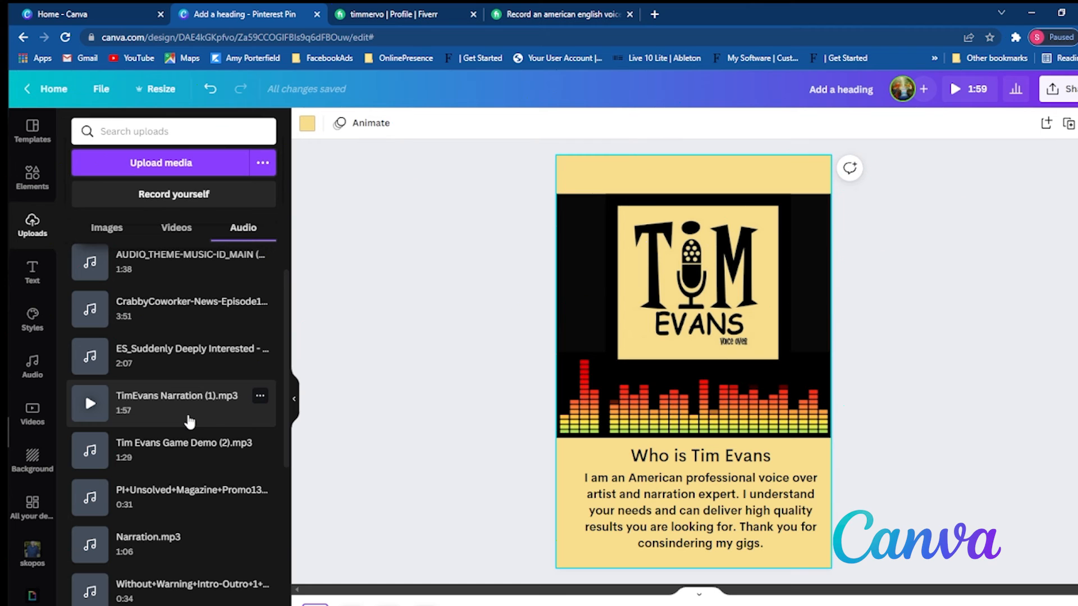
left_click_drag(189, 421, 682, 463)
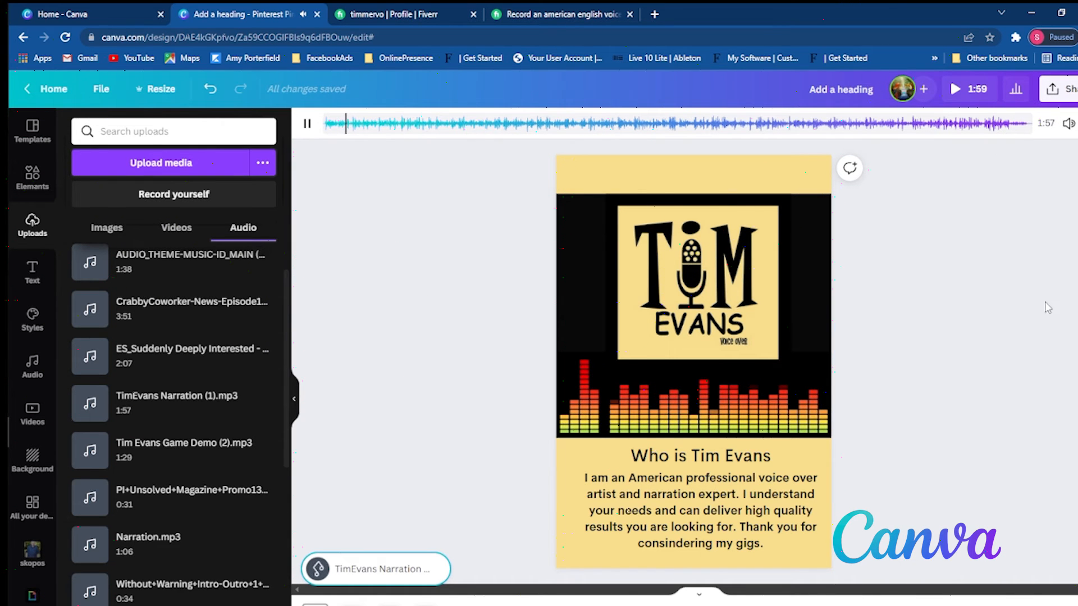
- Play the full design preview to check the narration against the first page, pause it and close the preview
left_click(957, 90)
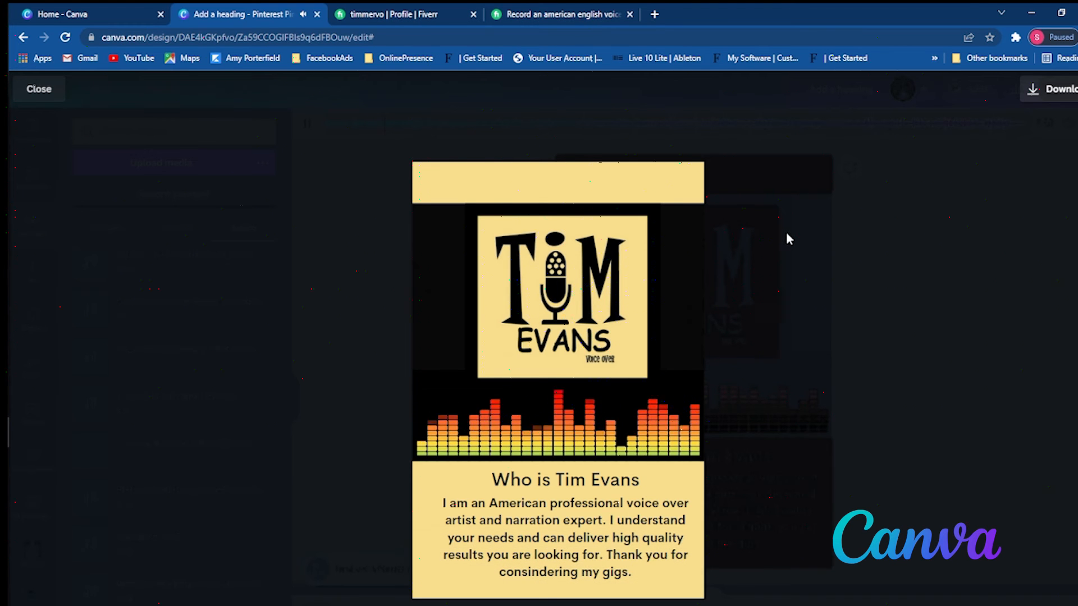
left_click(683, 214)
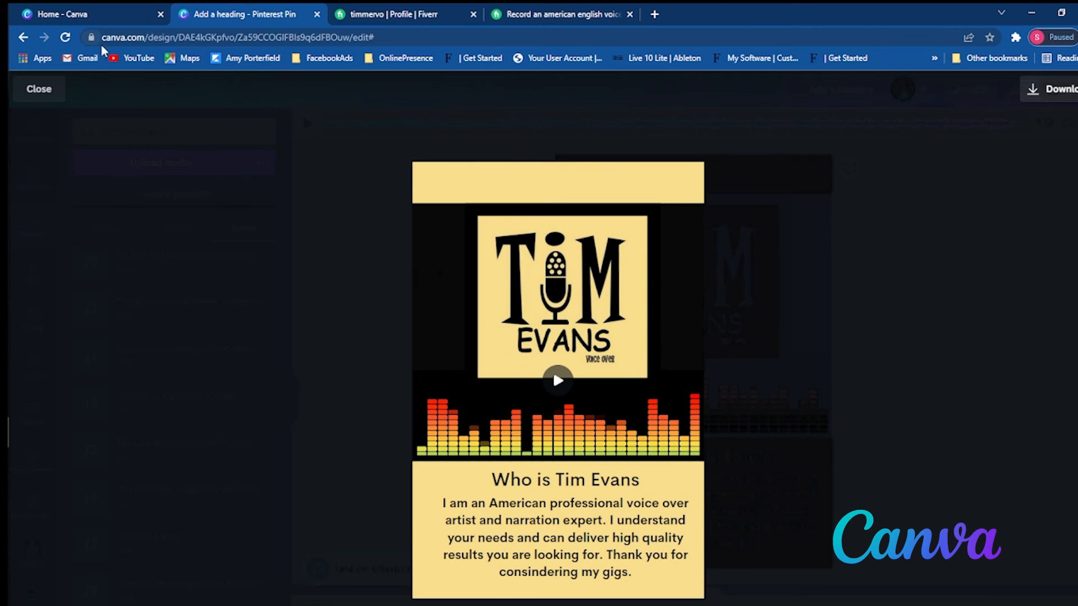
left_click(44, 91)
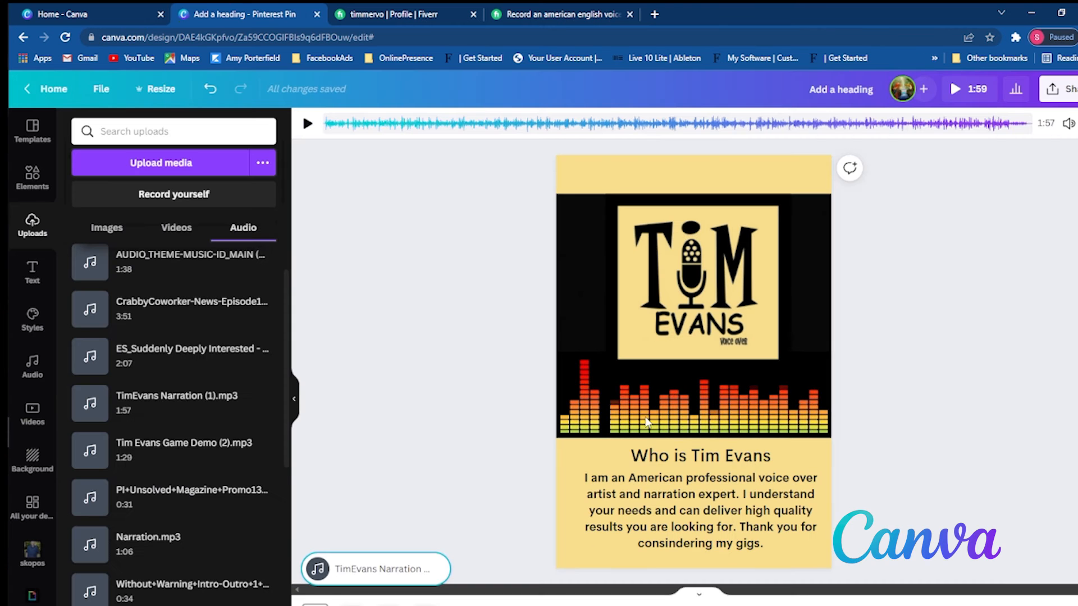
- Shift the black background, logo image and equalizer video up on the first page, keeping the equalizer directly below the logo
left_click(797, 229)
left_click_drag(813, 424, 813, 418)
left_click(803, 310, "shift")
left_click_drag(801, 312, 803, 310)
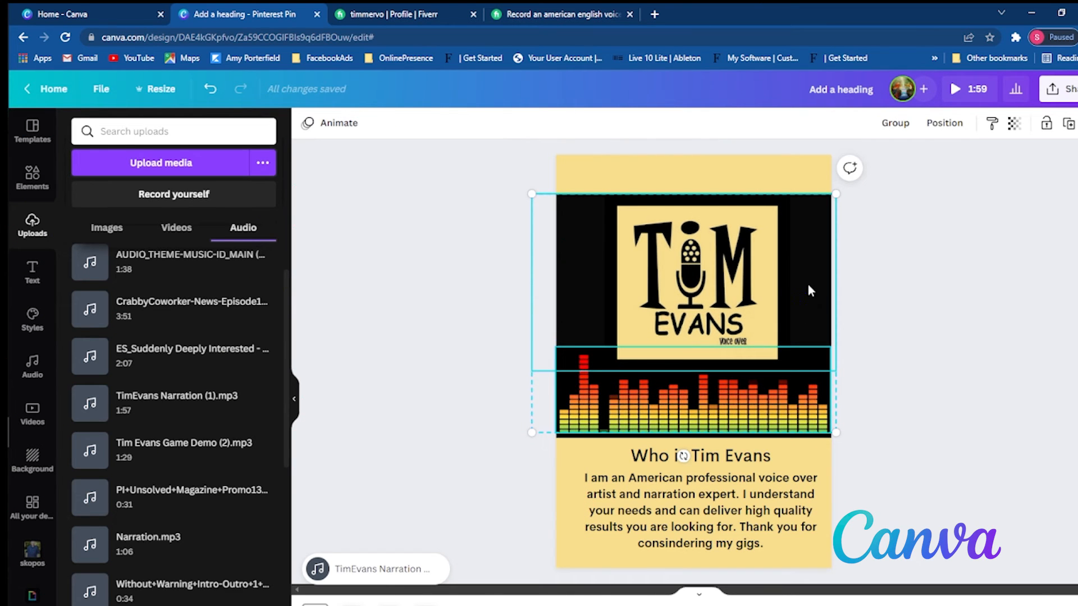
left_click_drag(803, 232, 815, 263)
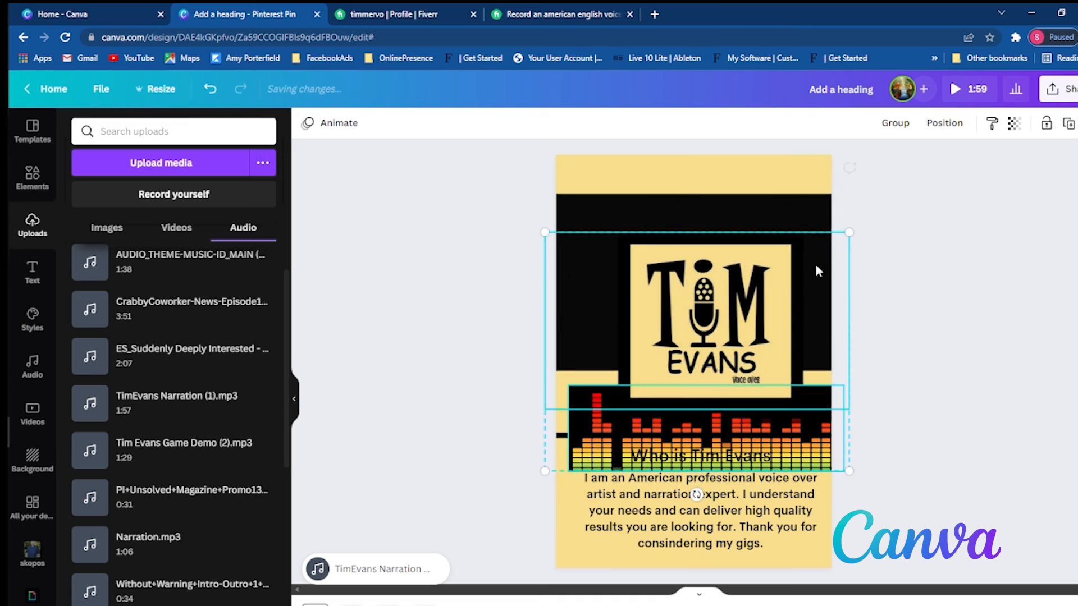
left_click_drag(792, 207, 791, 186)
left_click_drag(778, 299, 769, 244)
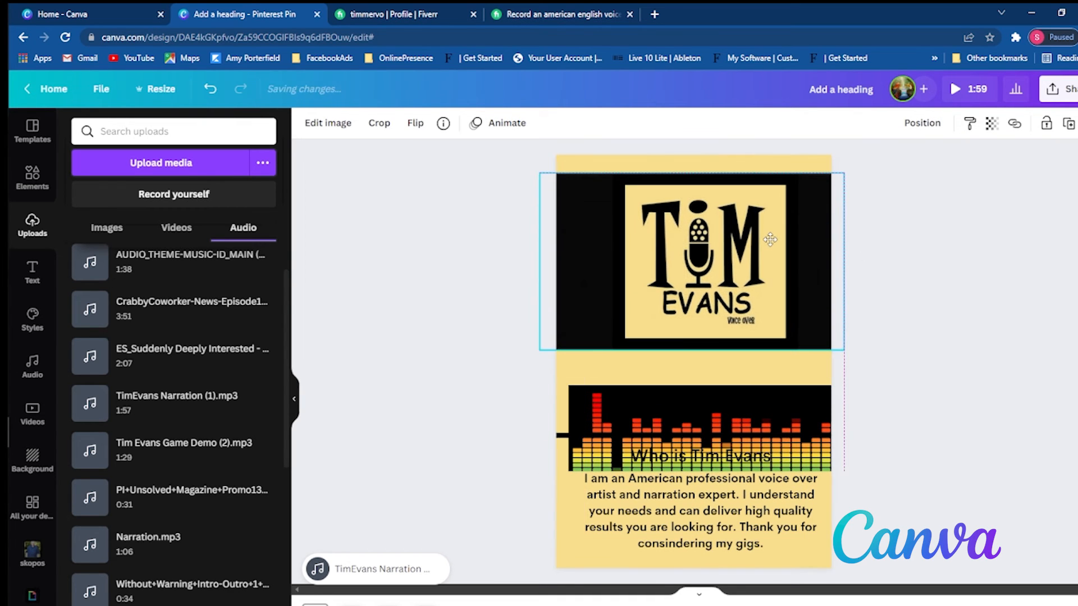
left_click_drag(750, 395, 741, 351)
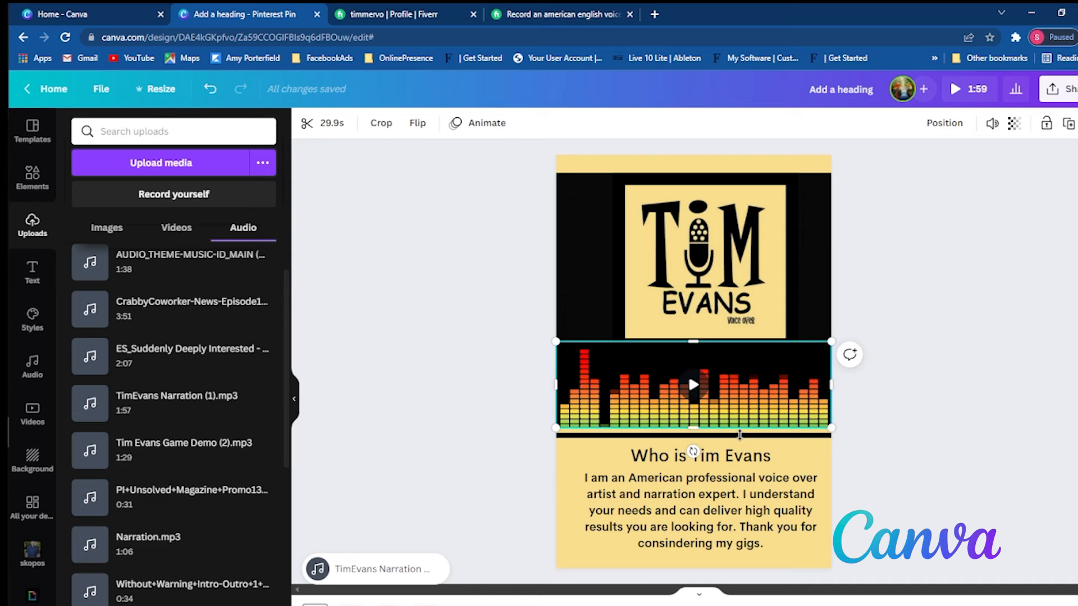
- Move the thin black strip up against the lower edge of the equalizer video to close the gap
left_click(763, 437)
left_click_drag(767, 438, 763, 431)
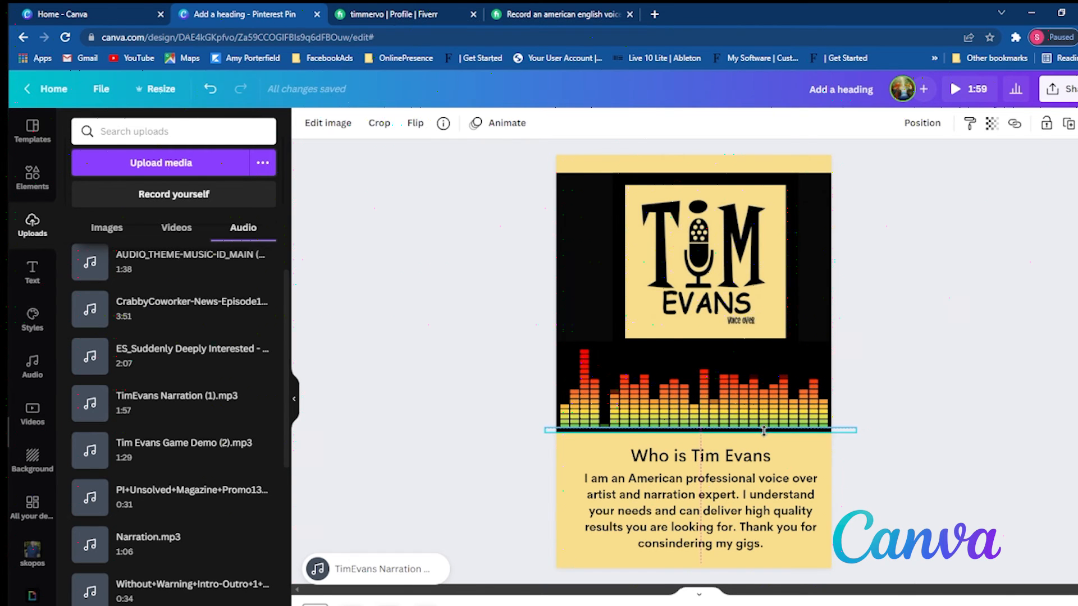
left_click(912, 427)
- Move the first page's heading and description together slightly up, and shift the logo slightly down to centre it in the black area
left_click(761, 457)
left_click(753, 493, "shift")
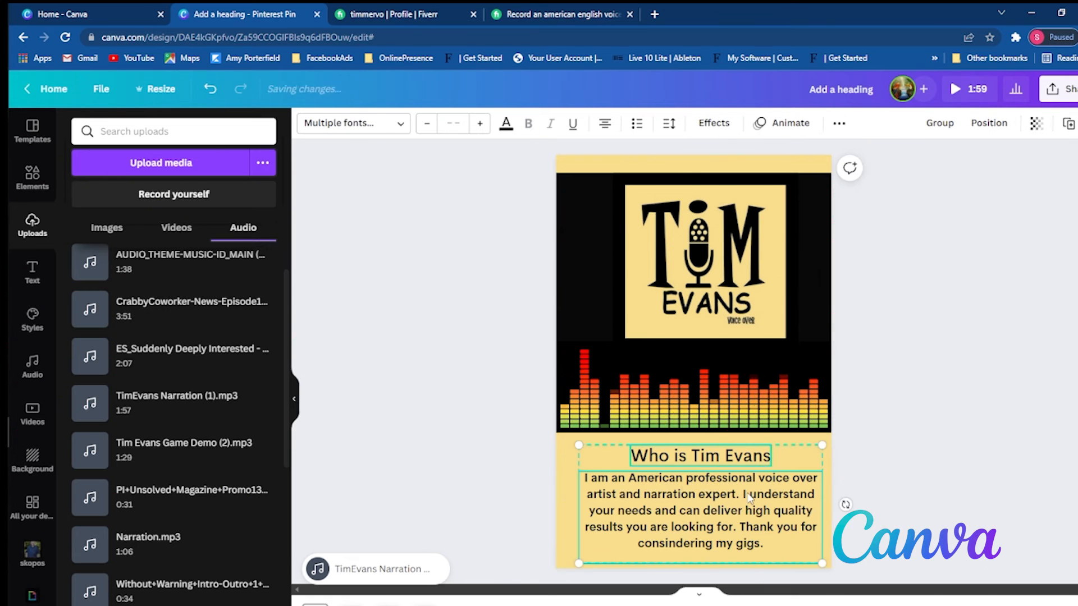
left_click_drag(754, 492, 747, 492)
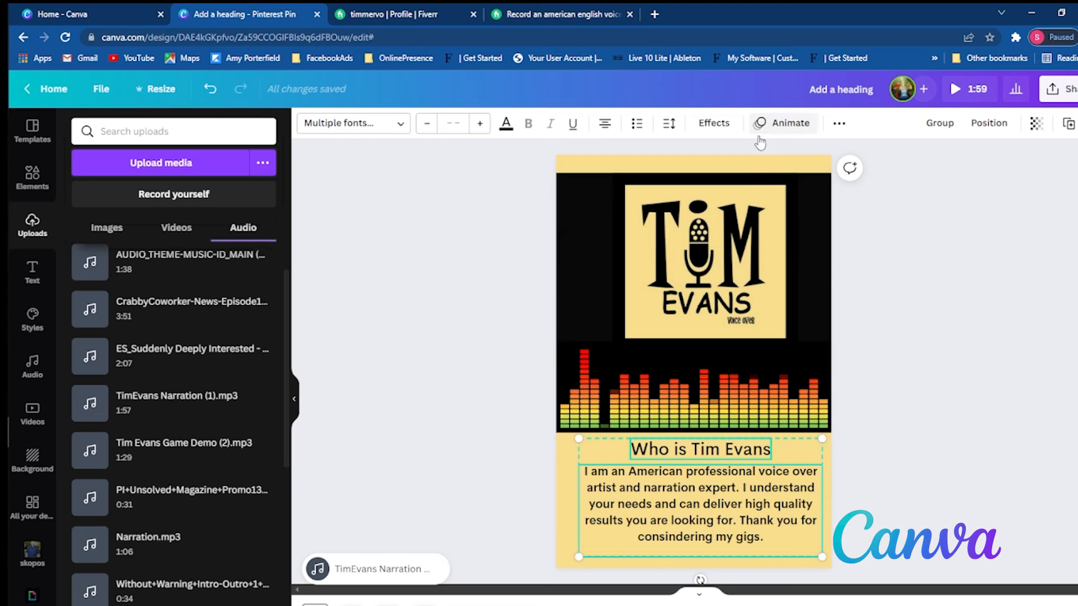
left_click_drag(740, 224, 736, 228)
left_click(958, 370)
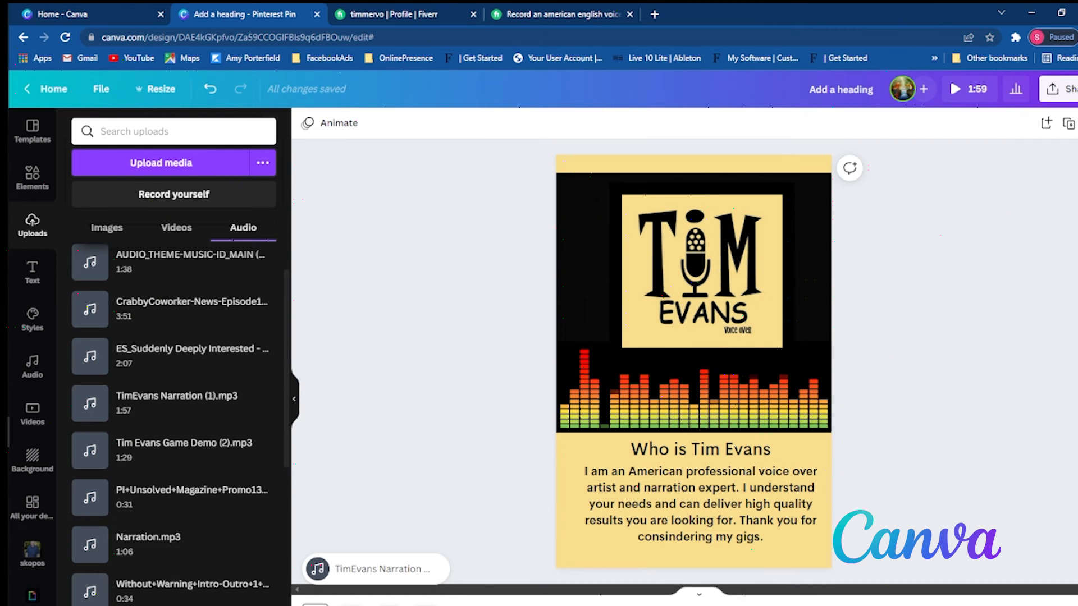
- Select and copy the first page's rearranged black background, logo, equalizer video and strip for reuse on the other pages
left_click(351, 605)
left_click(315, 604)
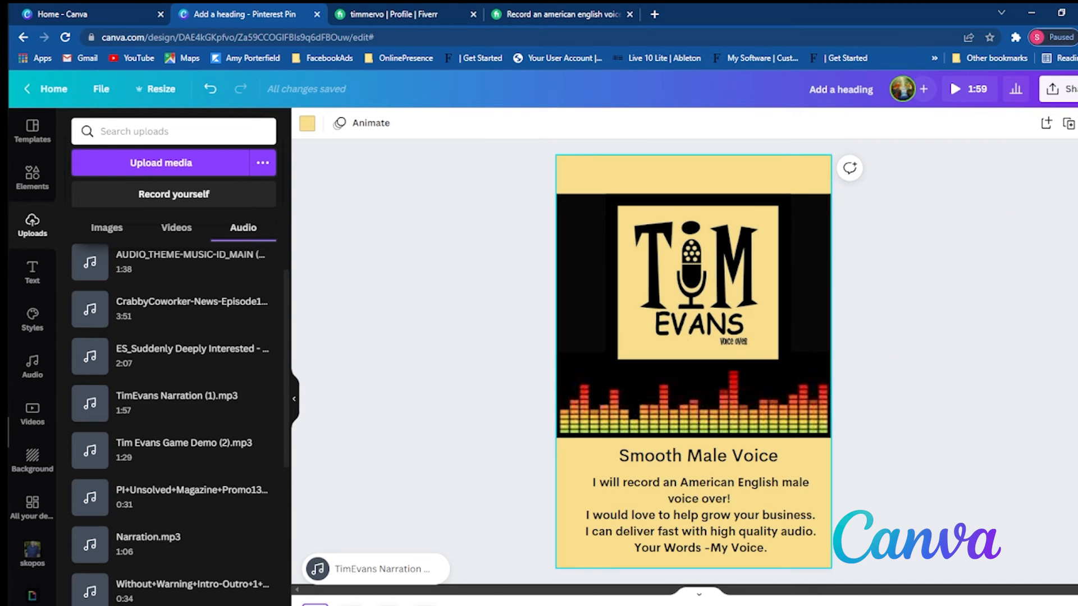
left_click(809, 203)
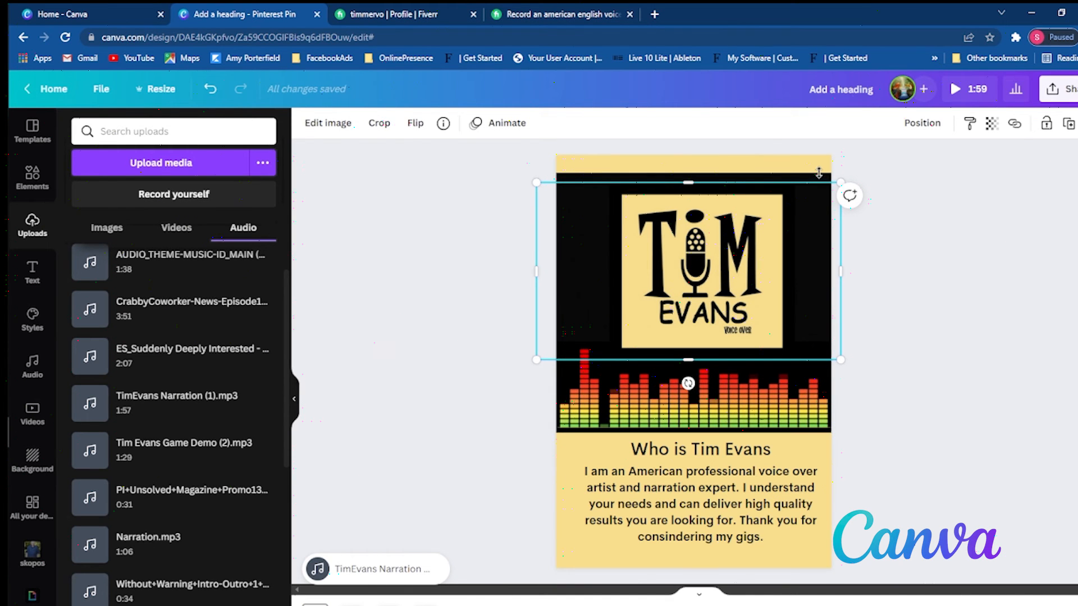
left_click(883, 186)
left_click_drag(884, 182, 549, 432)
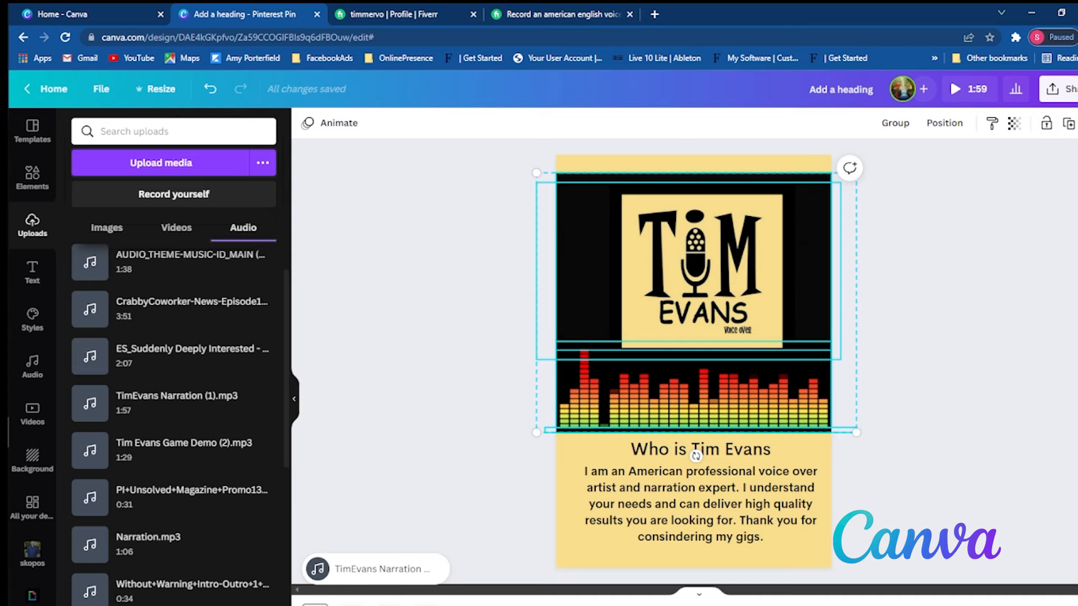
- On the second page, replace the old logo, equalizer and black strip with the graphics copied from the first page
left_click(351, 605)
left_click_drag(493, 197, 943, 421)
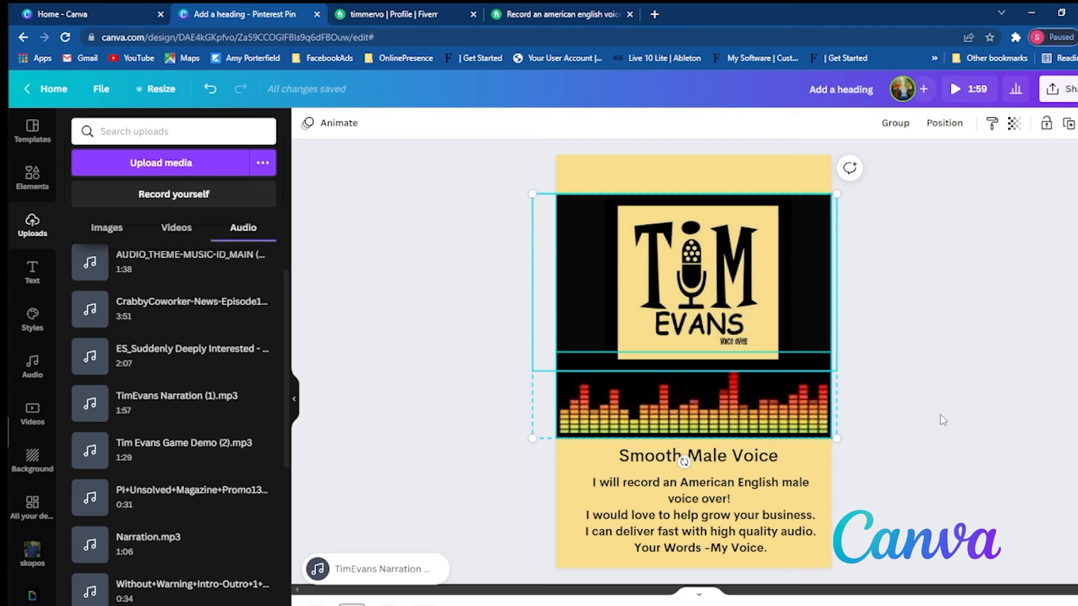
key("Delete")
left_click(828, 435)
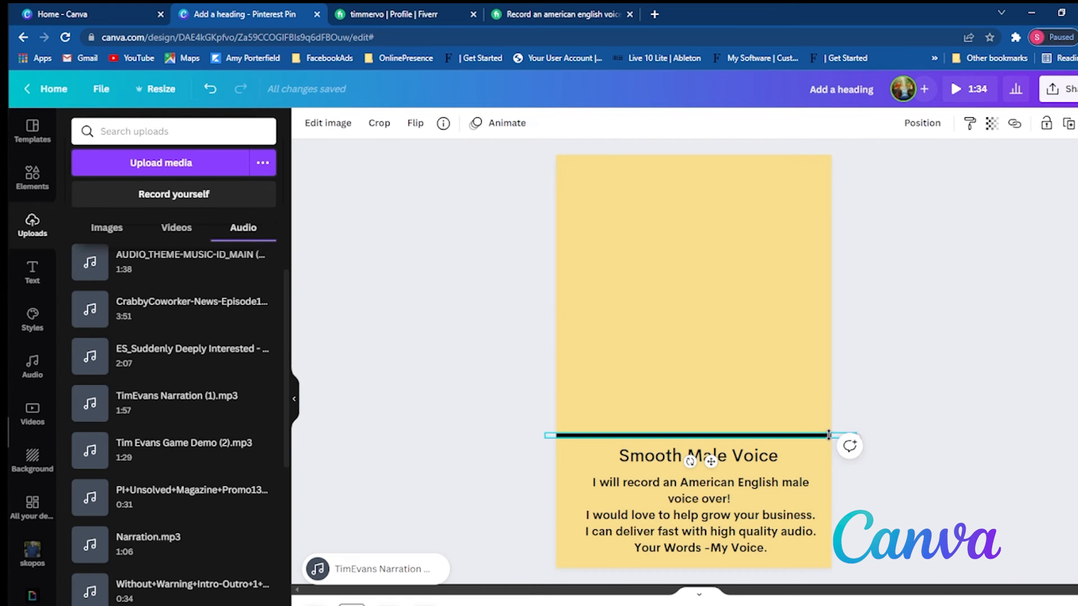
key("ctrl+z")
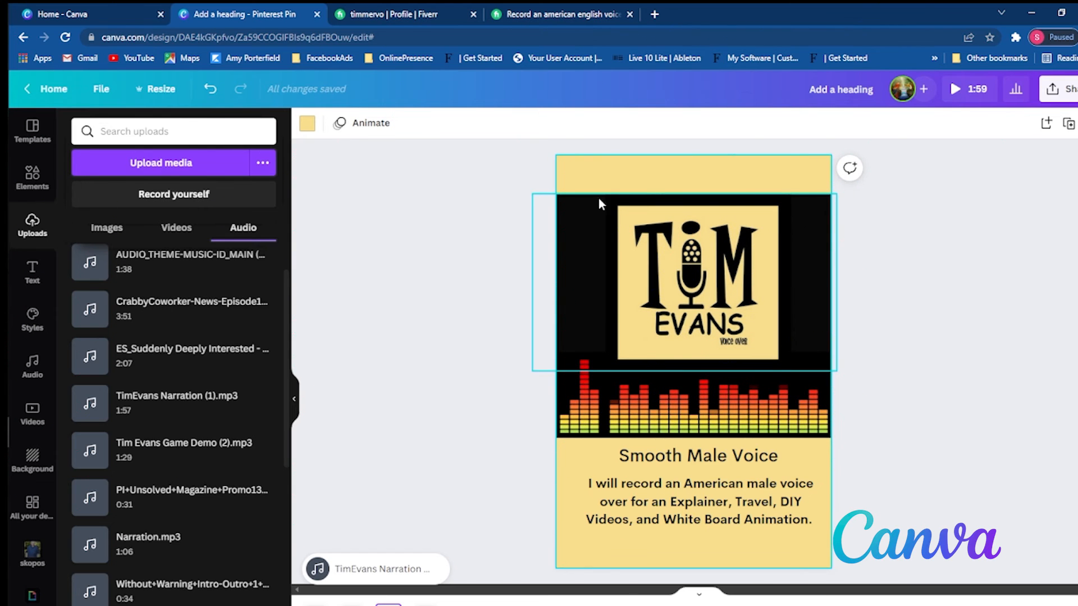
- On the third page, about Explainer, Travel and DIY videos, replace the old graphics with the copied arrangement
left_click_drag(526, 193, 858, 436)
key("Delete")
key("ctrl+z")
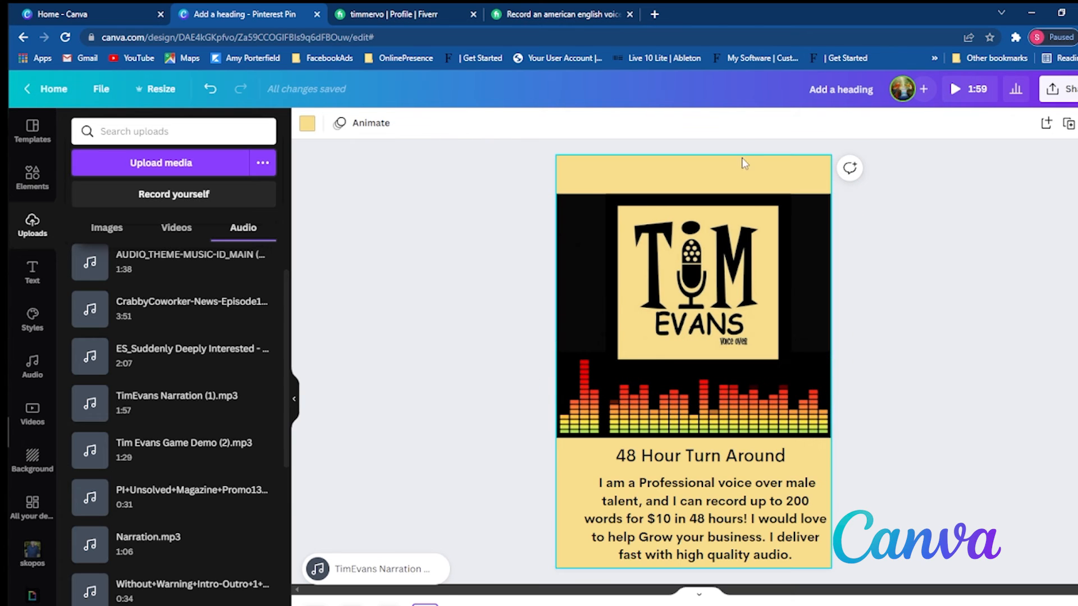
- On the 48 Hour Turn Around page, delete the old logo, equalizer and strip and paste the copied arrangement
left_click_drag(494, 200, 763, 242)
left_click(995, 335)
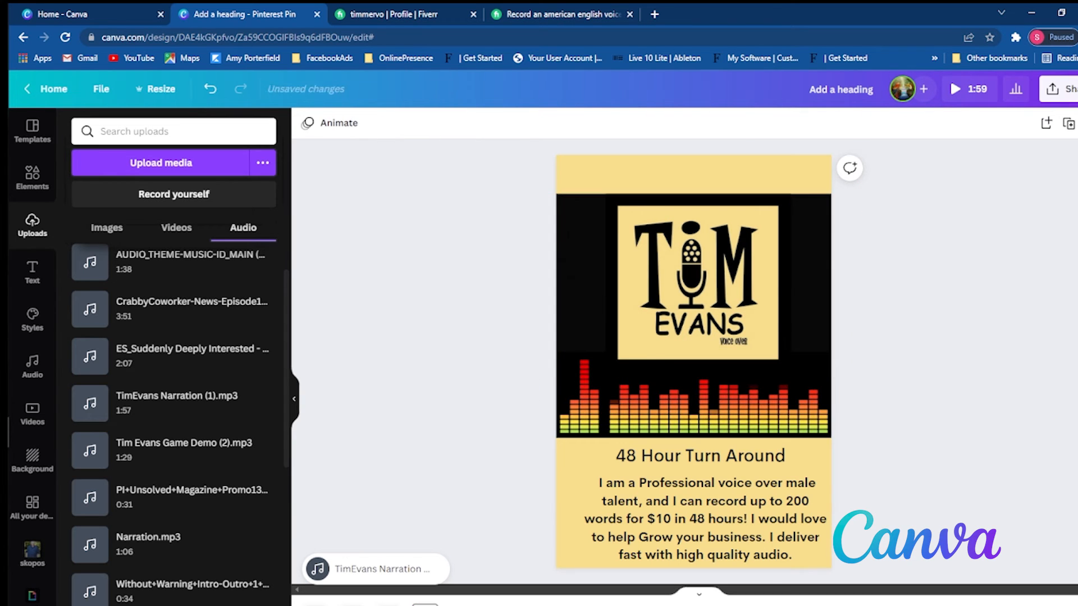
left_click_drag(530, 184, 846, 435)
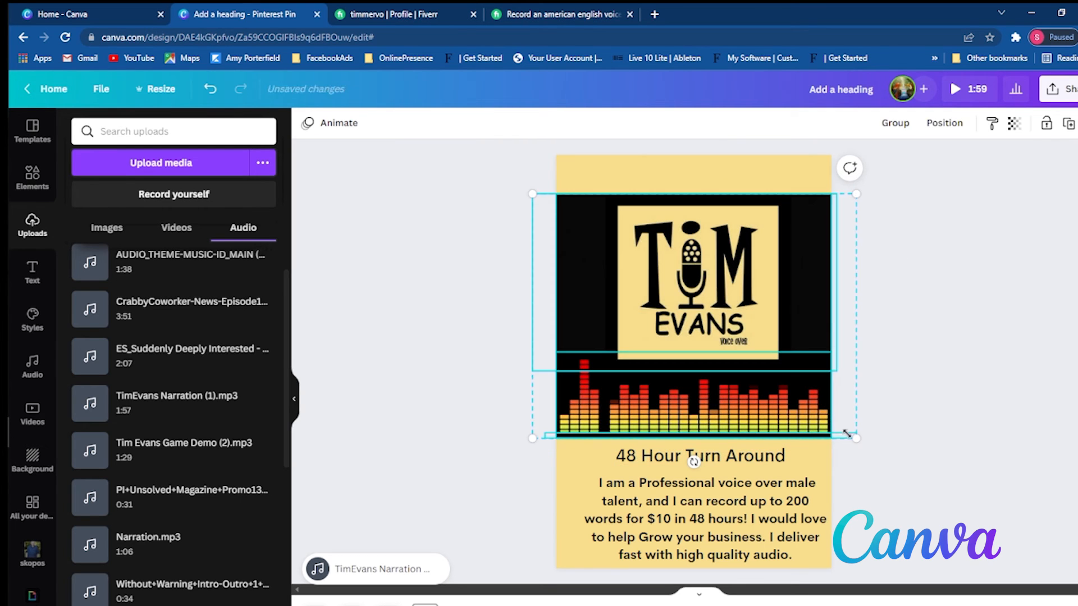
key("Delete")
key("ctrl+v")
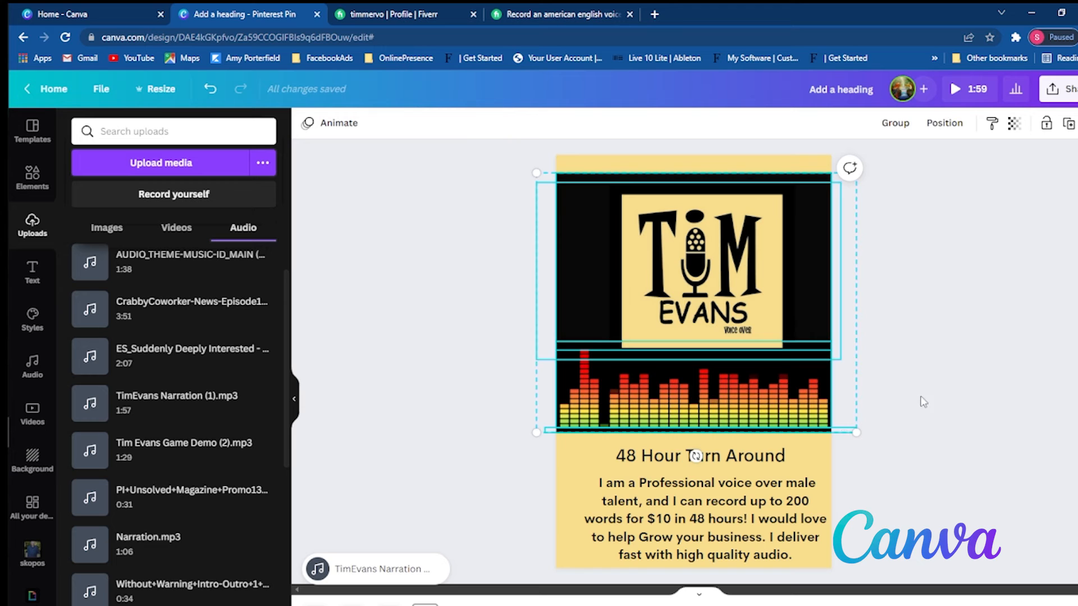
left_click(941, 393)
- Compare the graphics' placement across the pages, preview the whole design with its narration from the first page, and close the preview
scroll(940, 389, "up", 1)
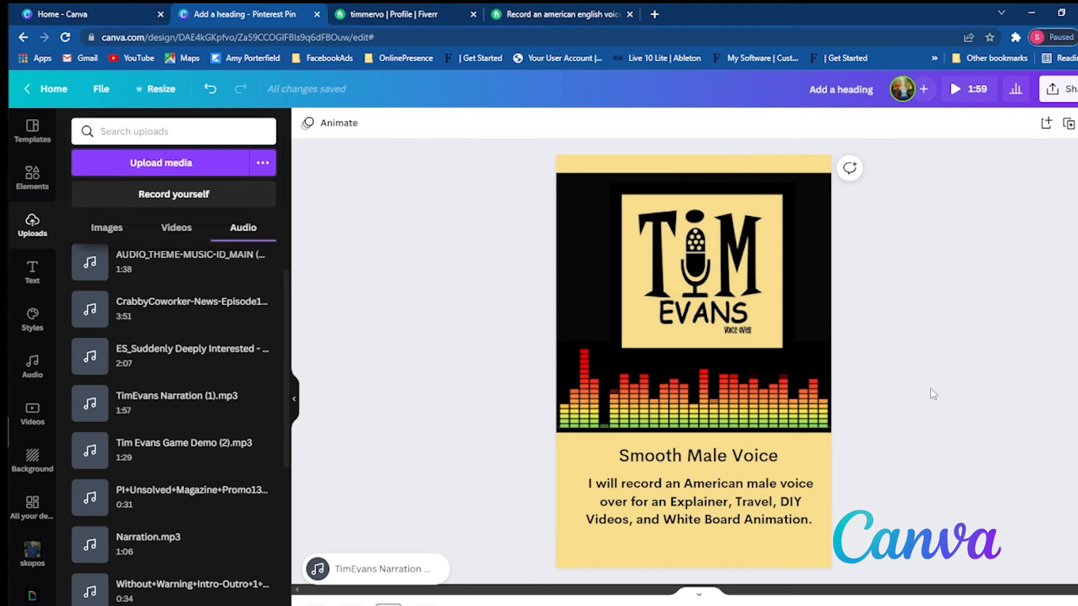
scroll(925, 390, "down", 1)
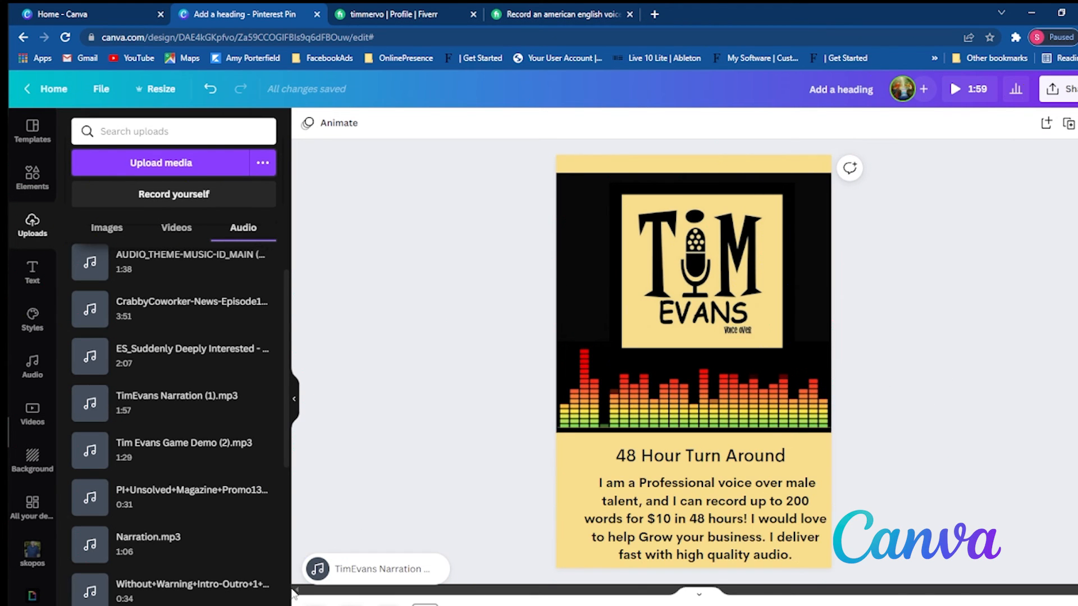
left_click(315, 604)
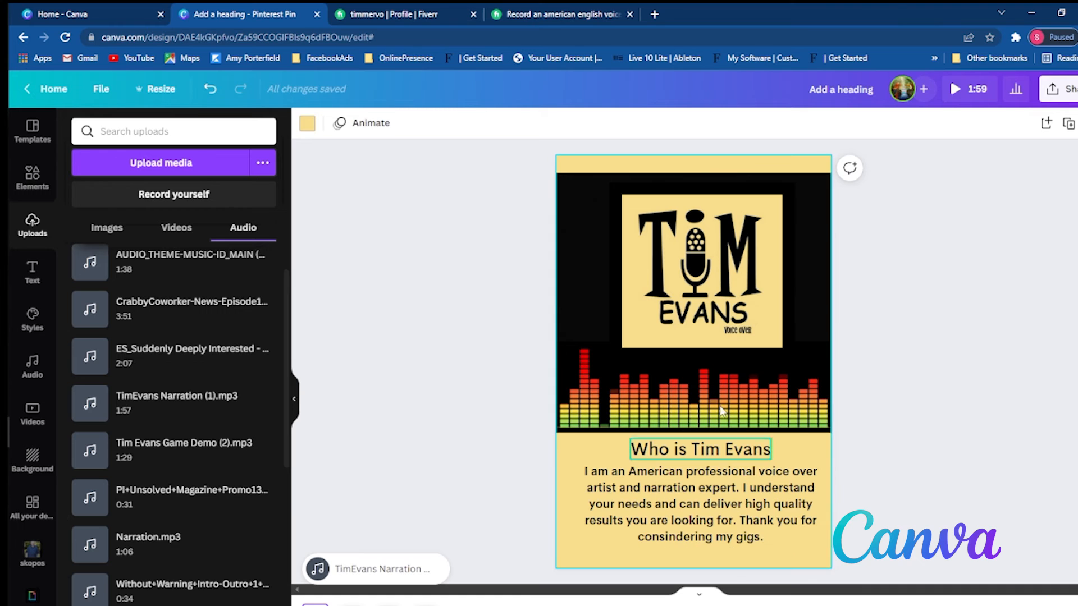
left_click(977, 90)
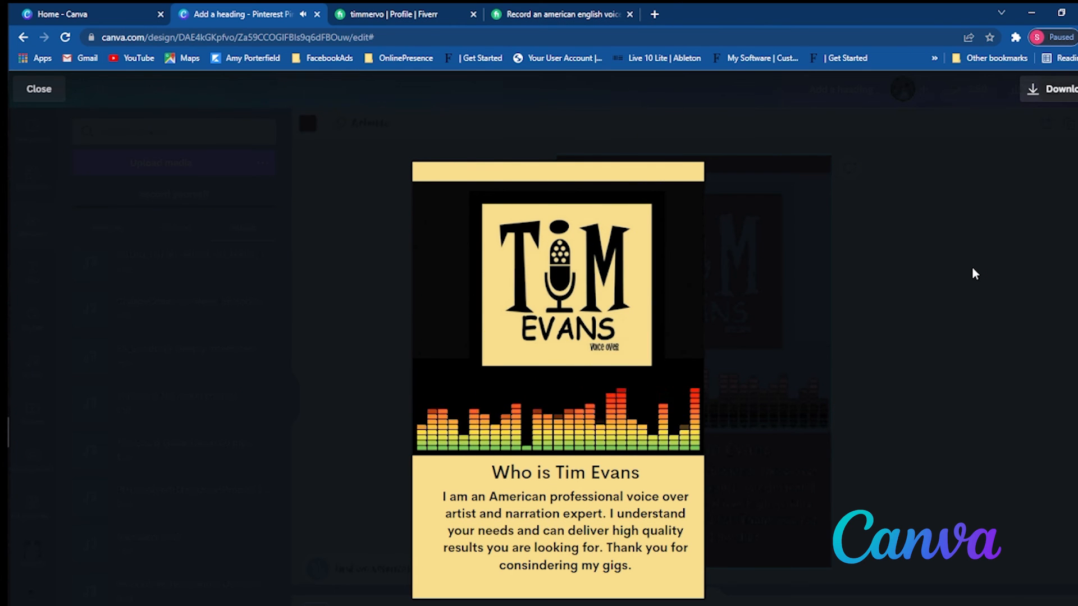
right_click(972, 267)
left_click(977, 254)
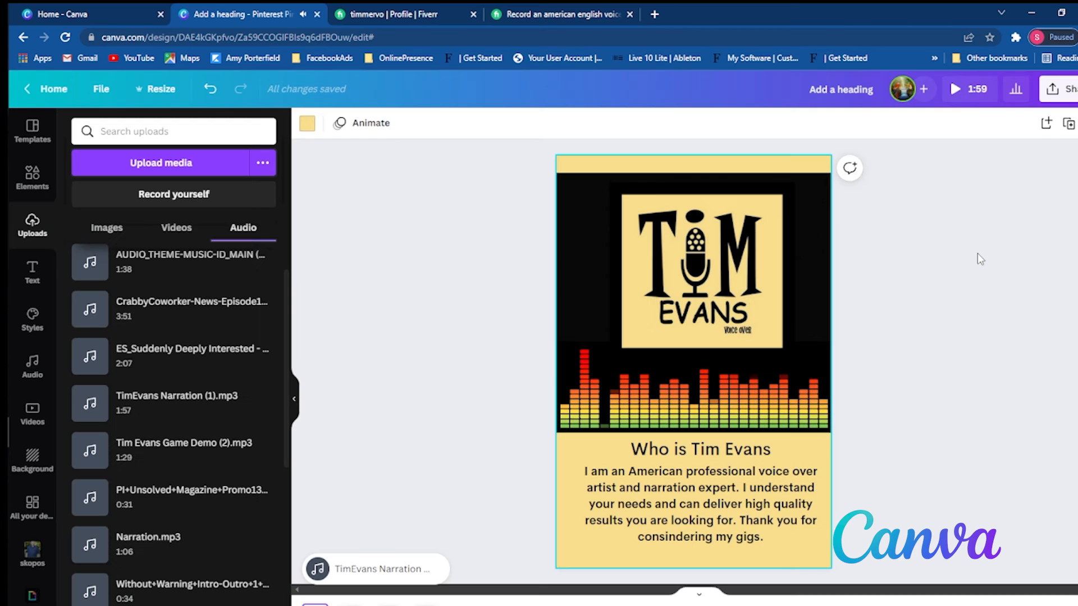
- Close the Fiverr profile and gig pages and open the design's sharing options
left_click(473, 14)
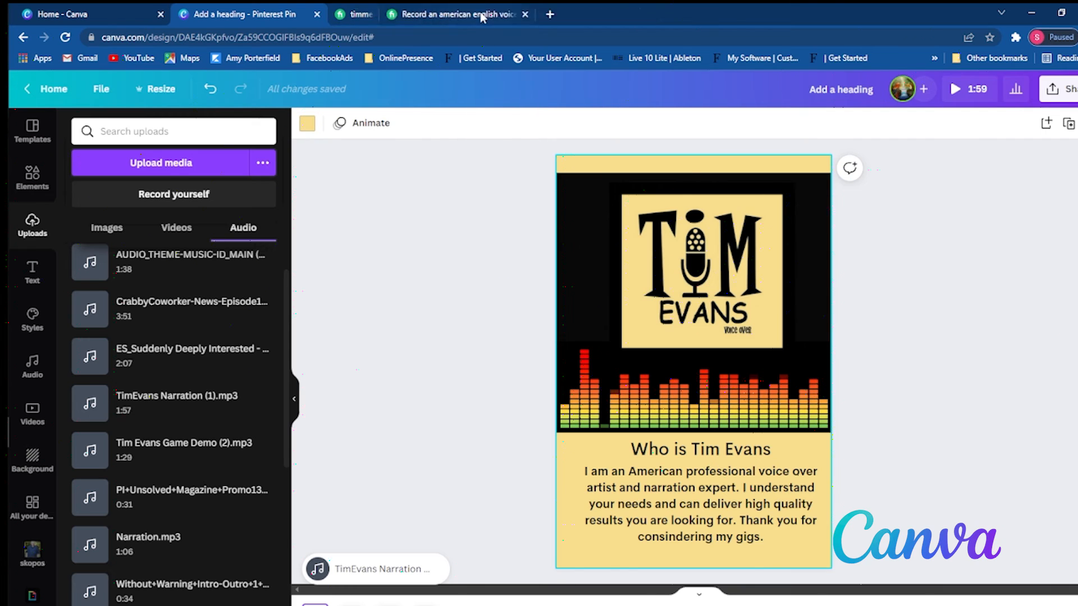
left_click(473, 14)
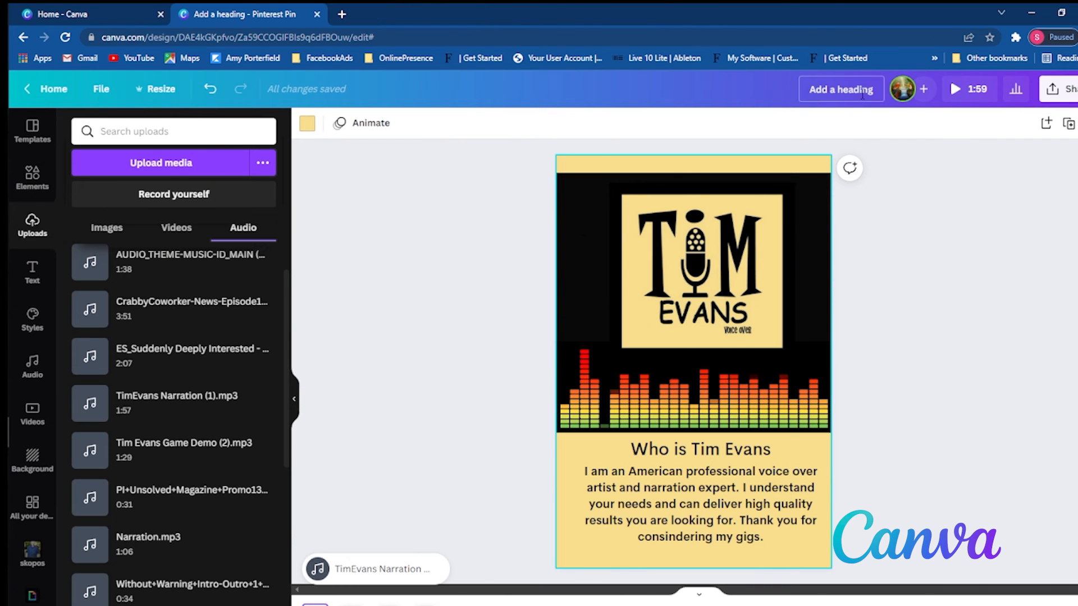
left_click(1056, 89)
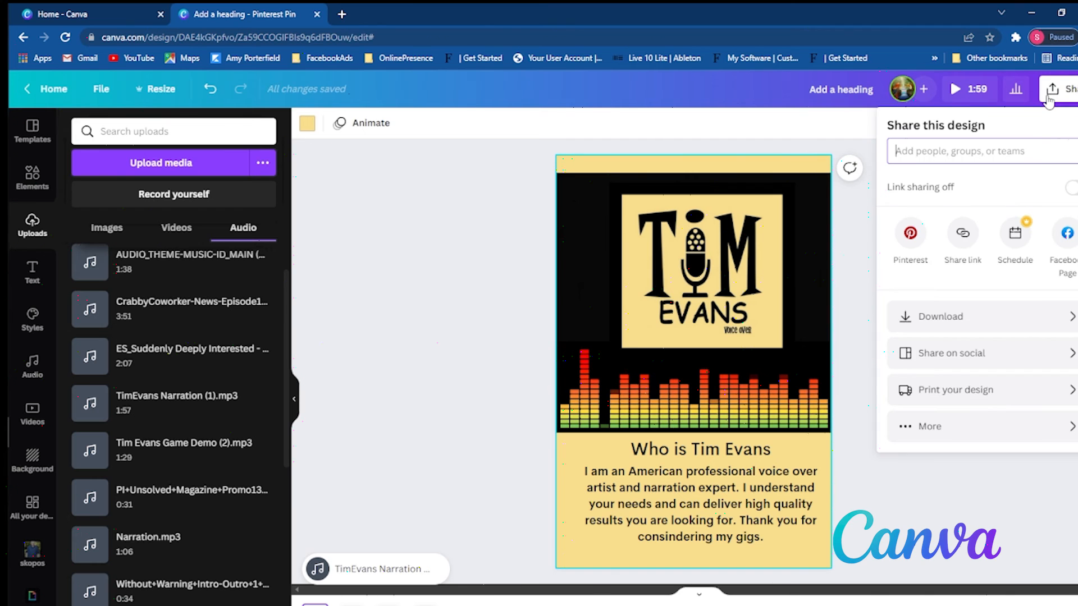
- Review the design's sharing options and the available download file types, and close the download settings unchanged
left_click(1010, 332)
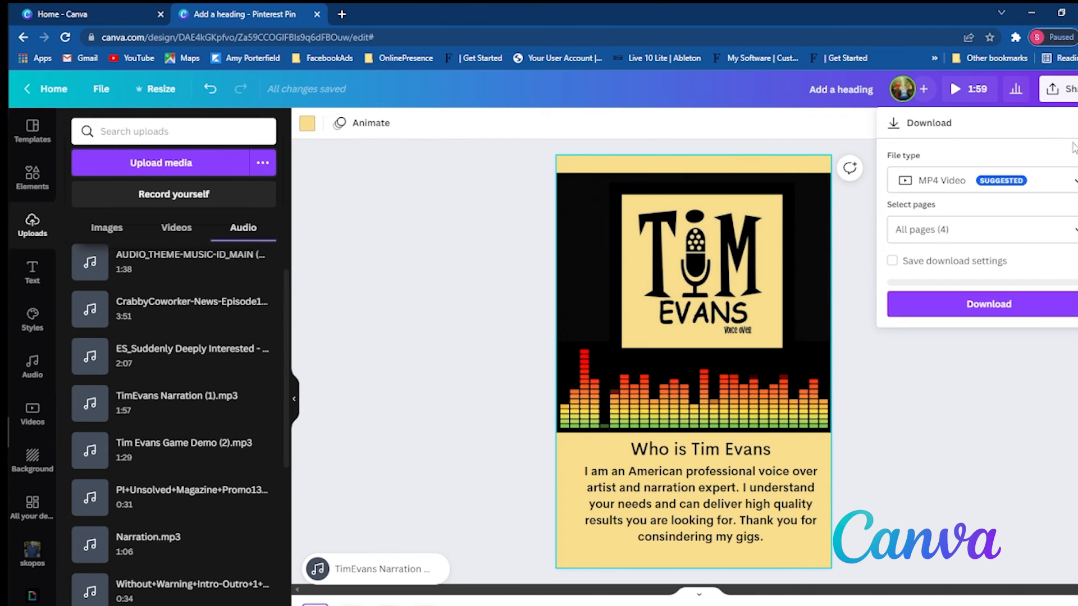
left_click(1057, 90)
left_click(1056, 90)
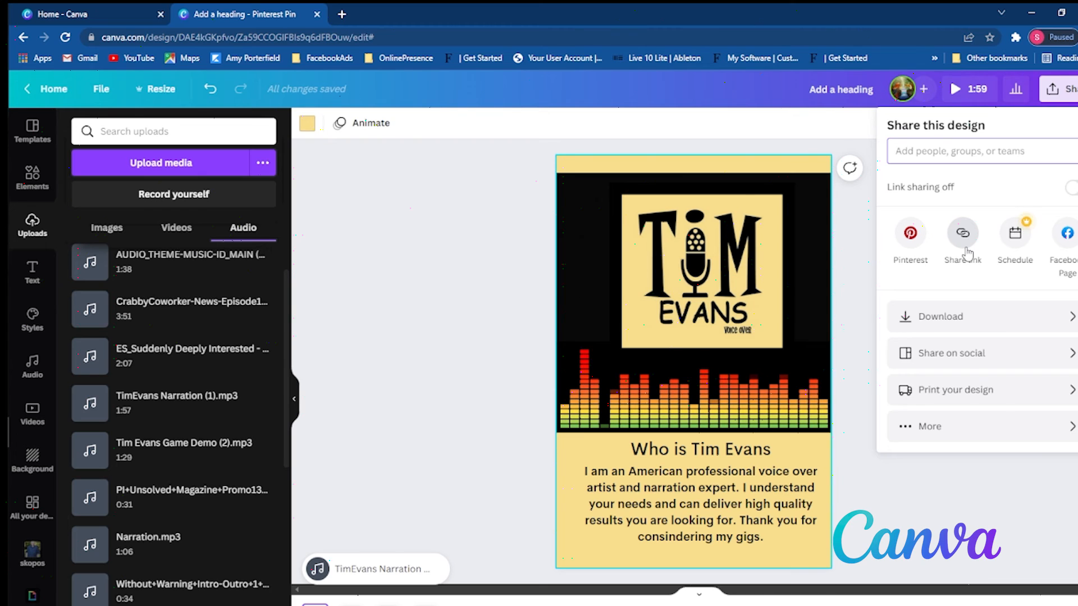
left_click(952, 322)
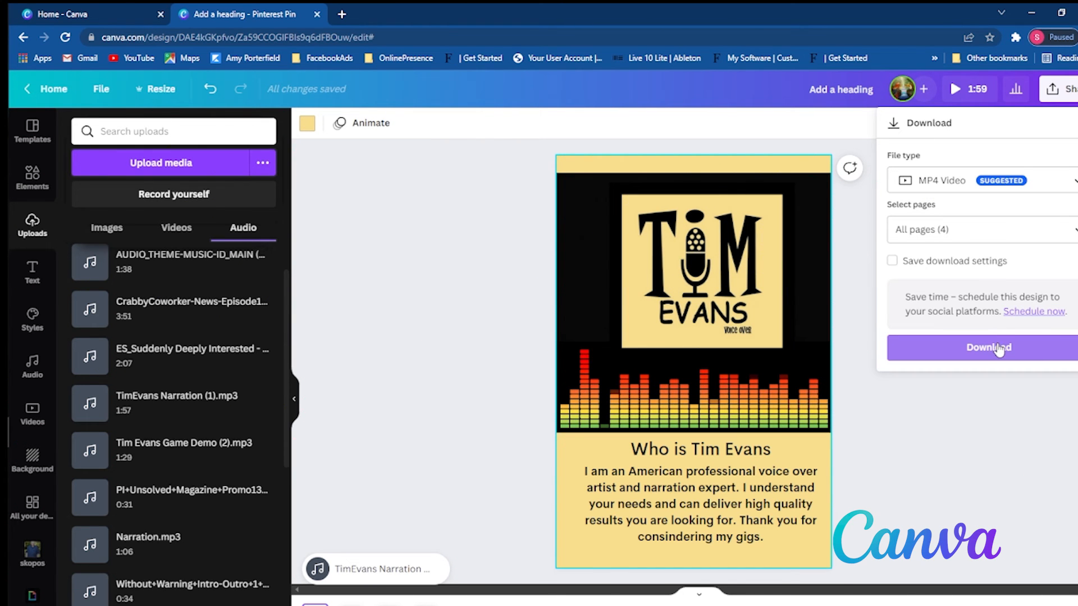
left_click(968, 181)
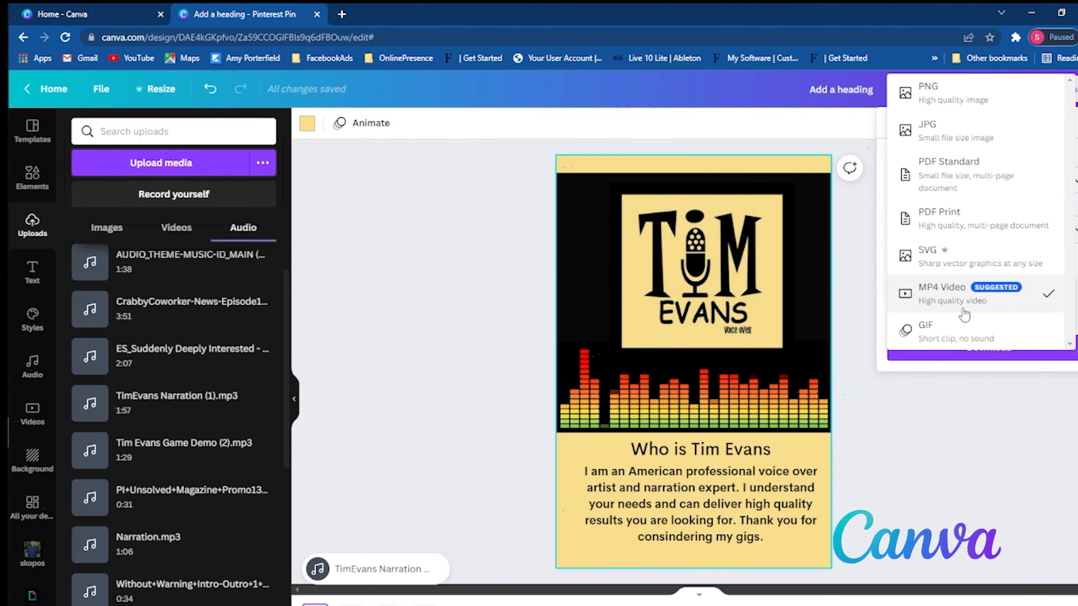
left_click(852, 250)
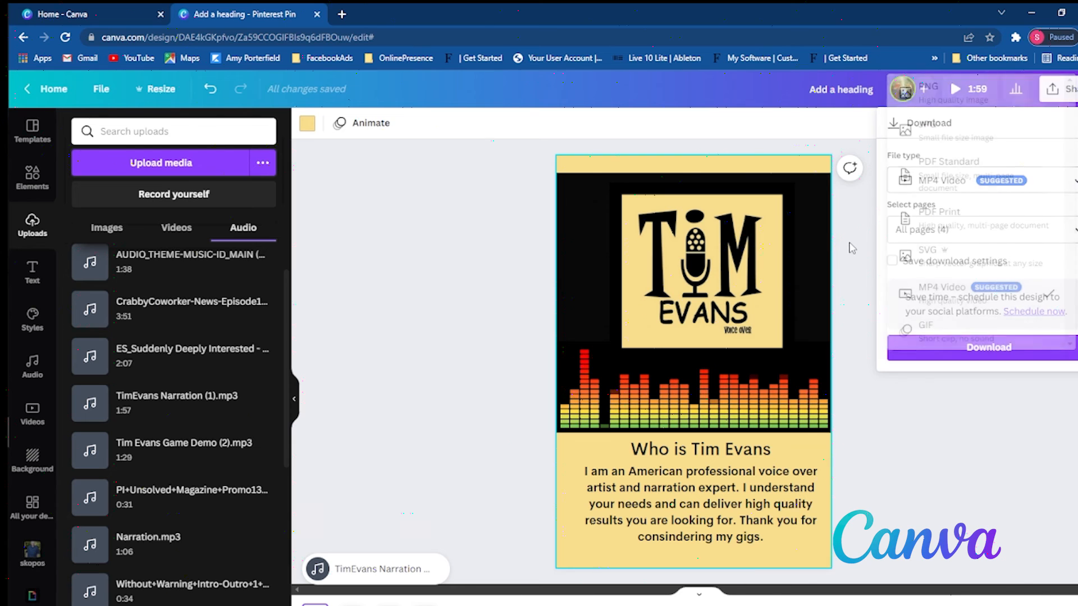
left_click(974, 429)
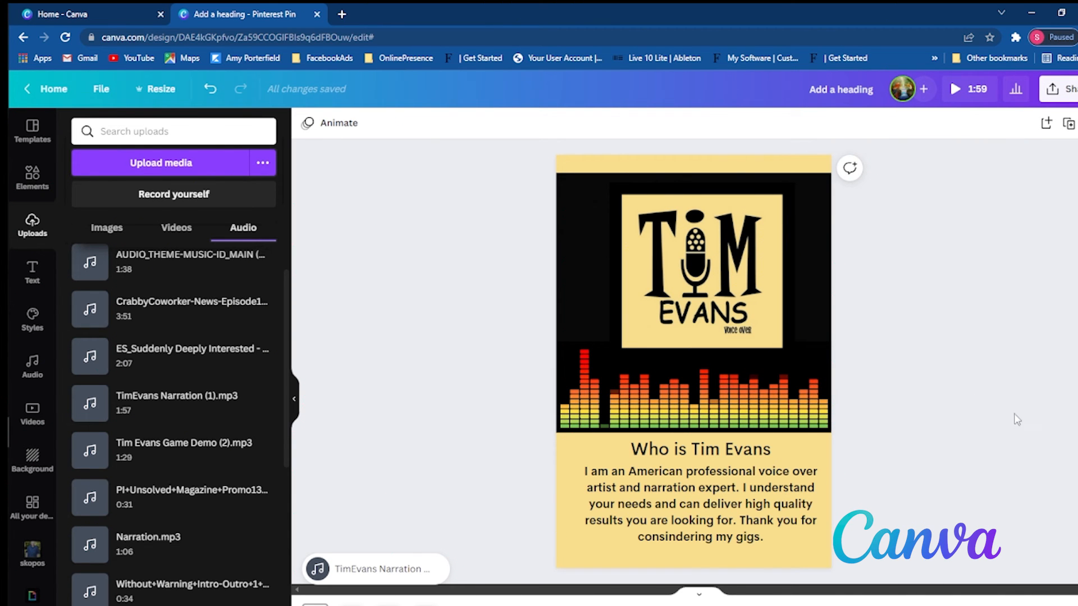
left_click(746, 455)
left_click(739, 478)
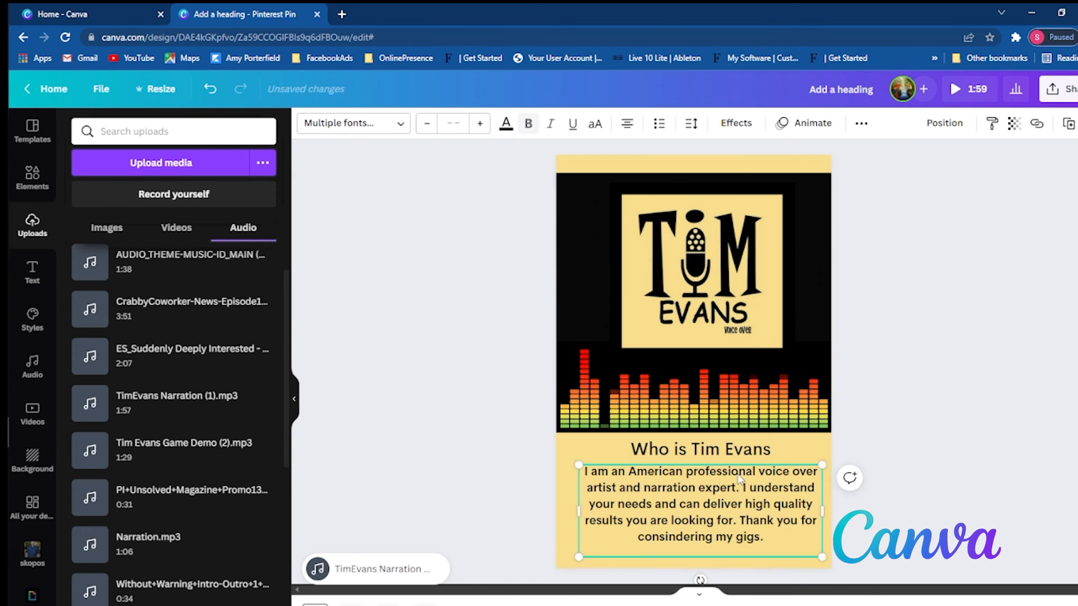
left_click(732, 457, "shift")
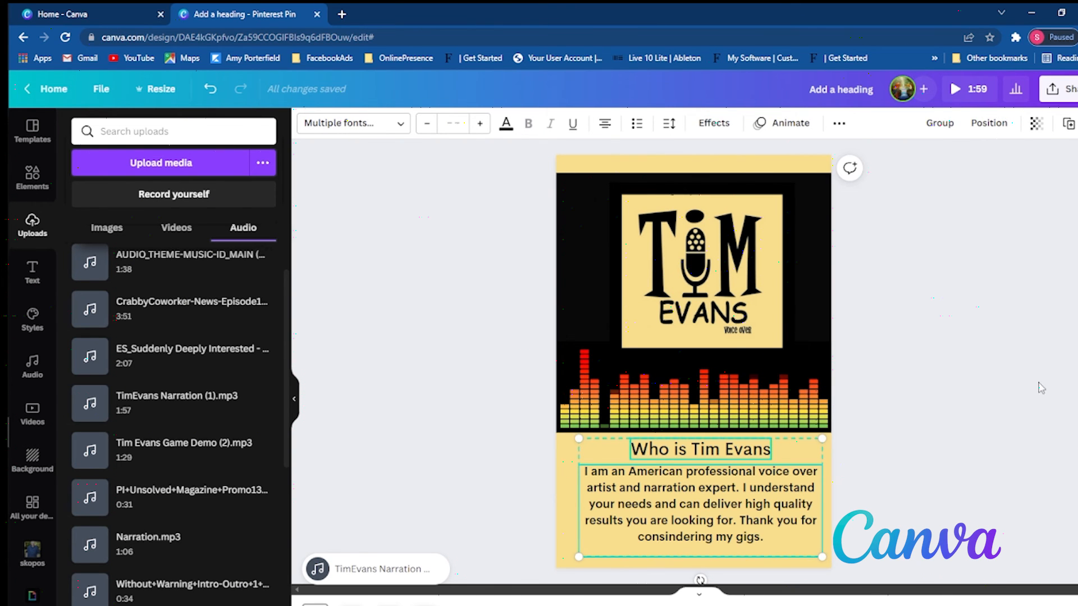
left_click(1017, 392)
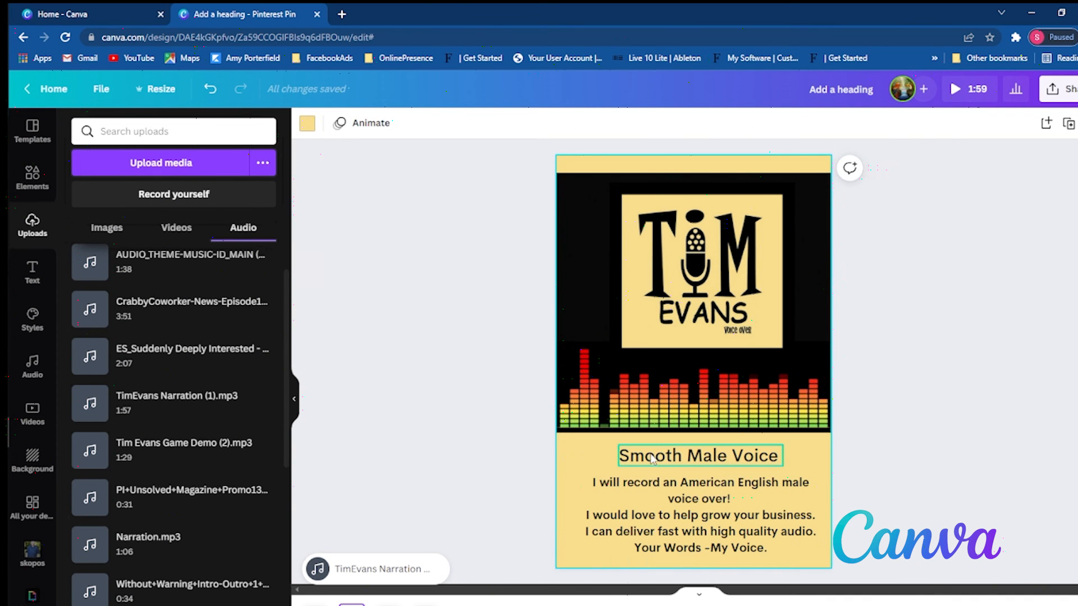
- Apply the Fade text animation to the Smooth Male Voice heading and its paragraph on the second page
left_click(648, 459)
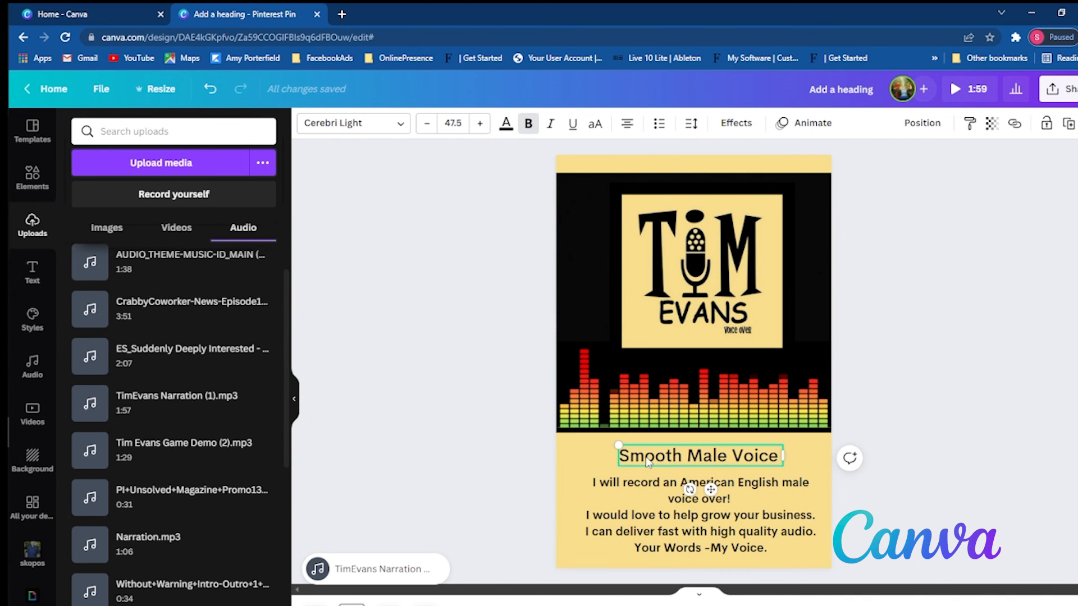
left_click(638, 492, "shift")
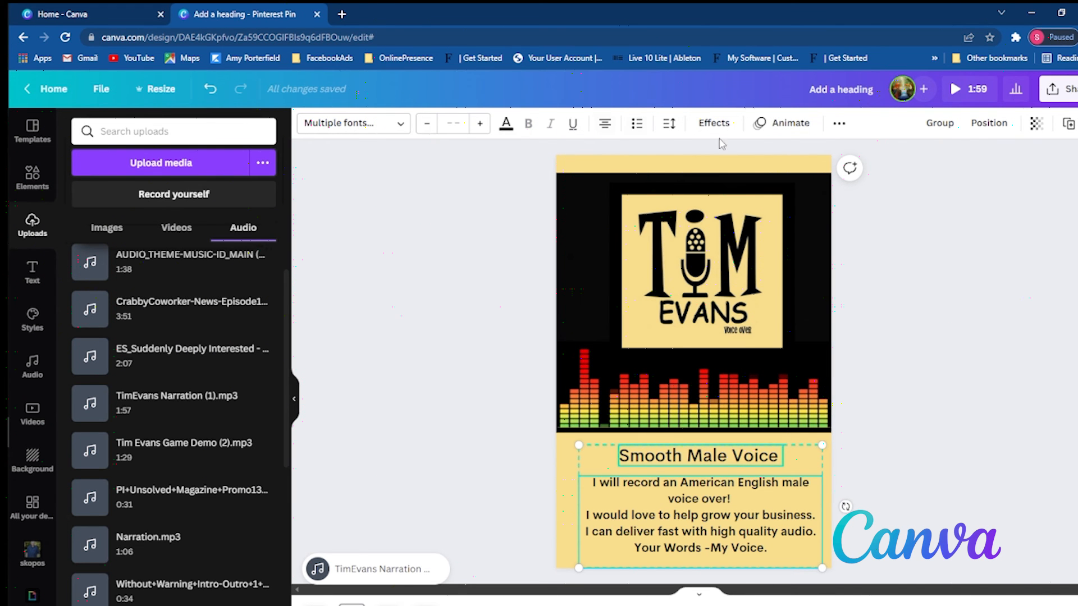
left_click(791, 122)
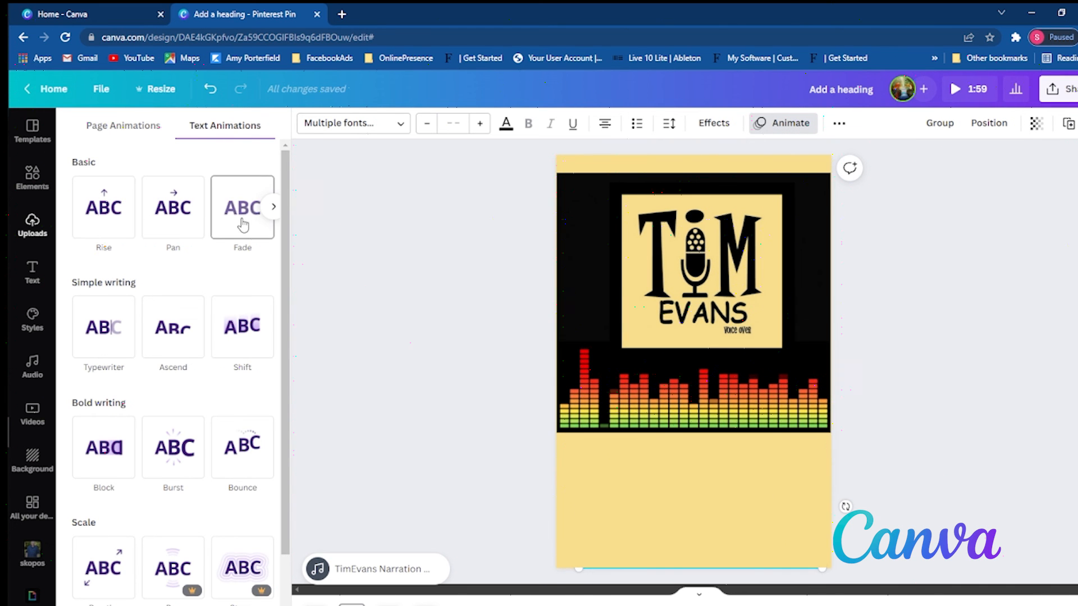
left_click(273, 206)
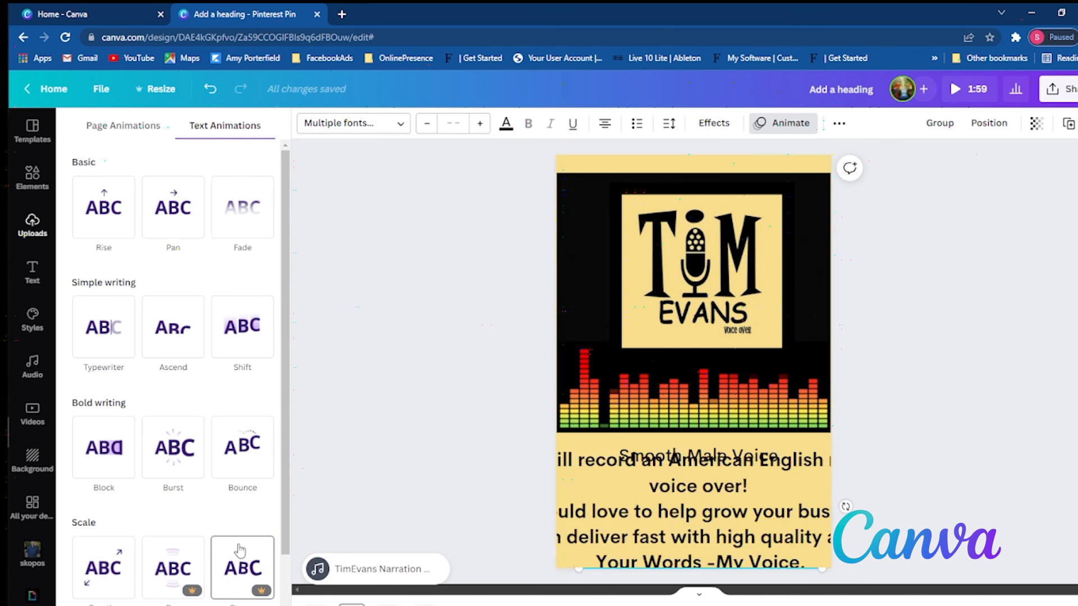
scroll(92, 589, "down", 3)
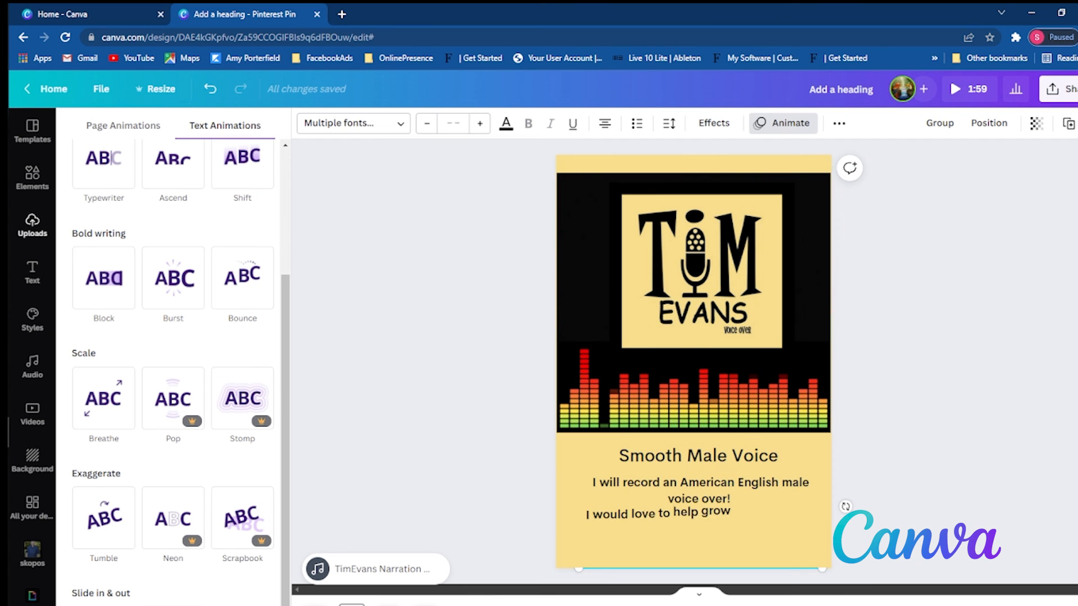
scroll(158, 328, "up", 2)
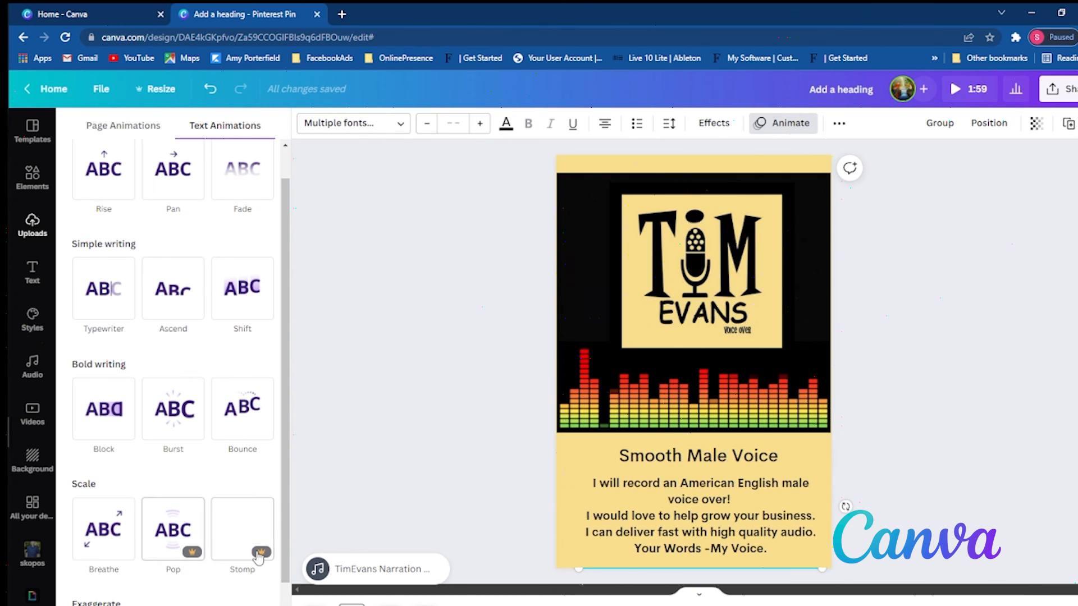
scroll(179, 292, "up", 1)
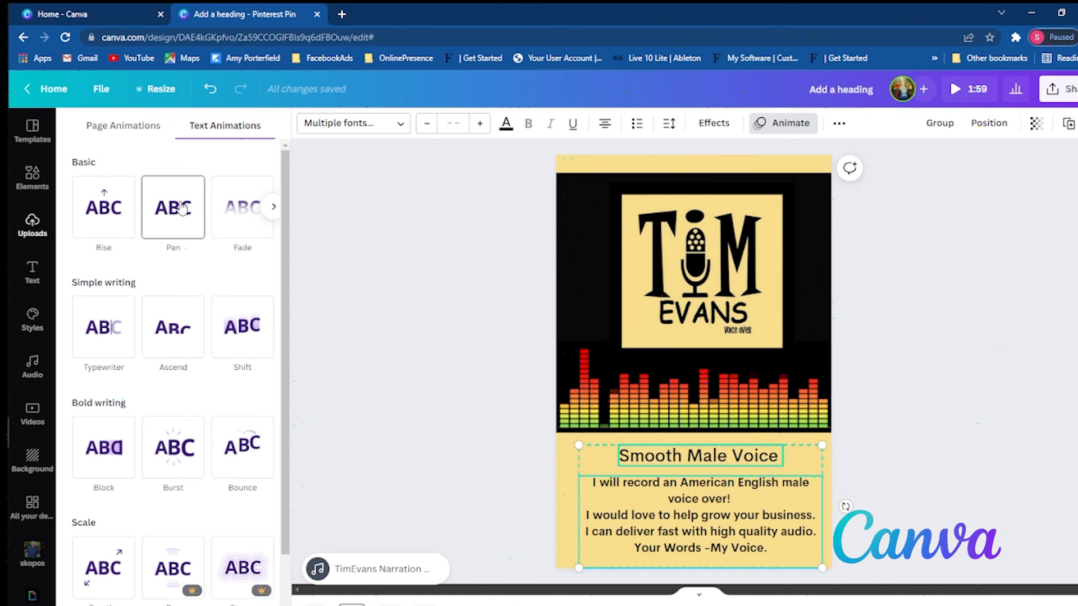
left_click(243, 219)
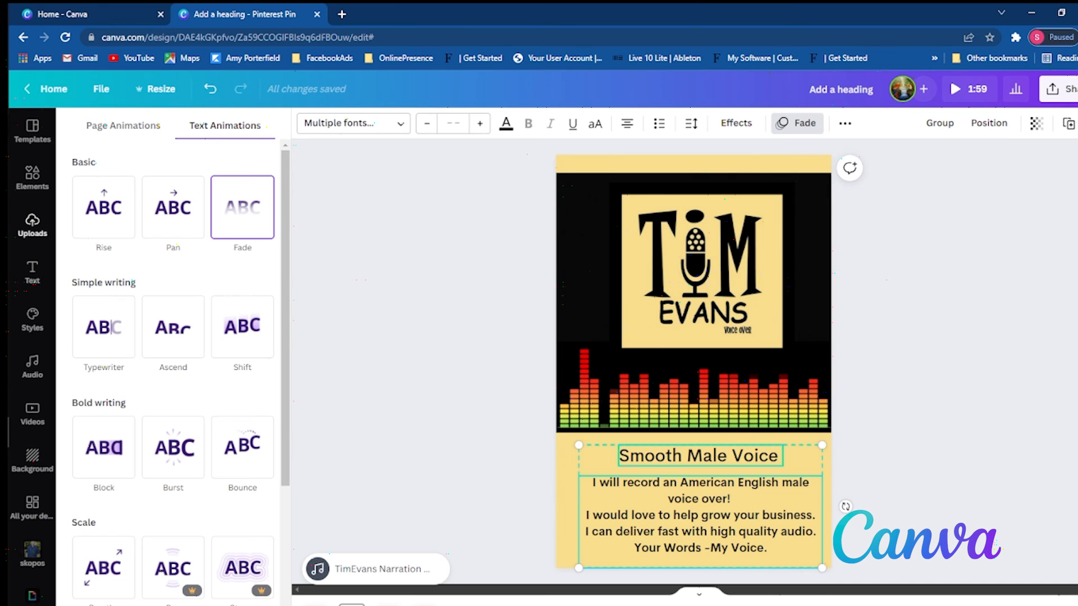
scroll(169, 583, "down", 4)
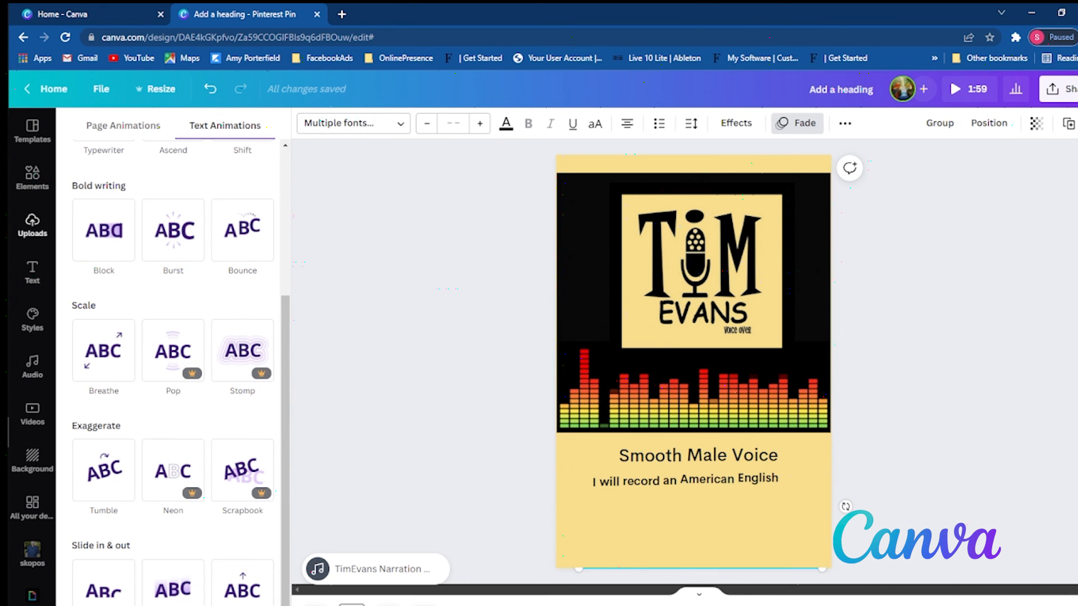
- Apply the Fade text animation to the heading and the Explainer, Travel, DIY Videos paragraph on the third page
left_click(388, 604)
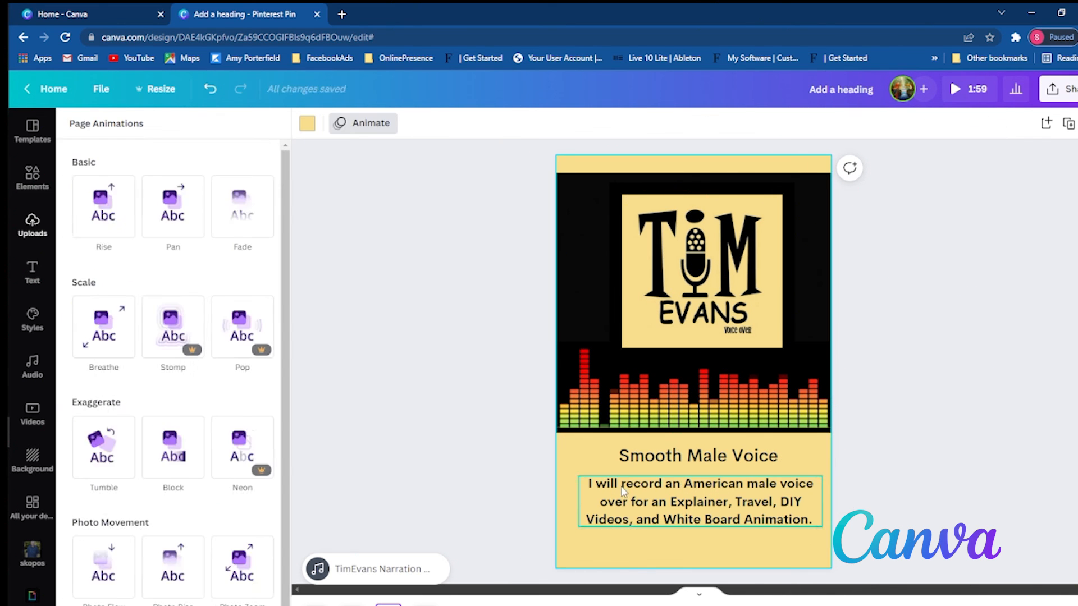
left_click(629, 486)
left_click(634, 457, "shift")
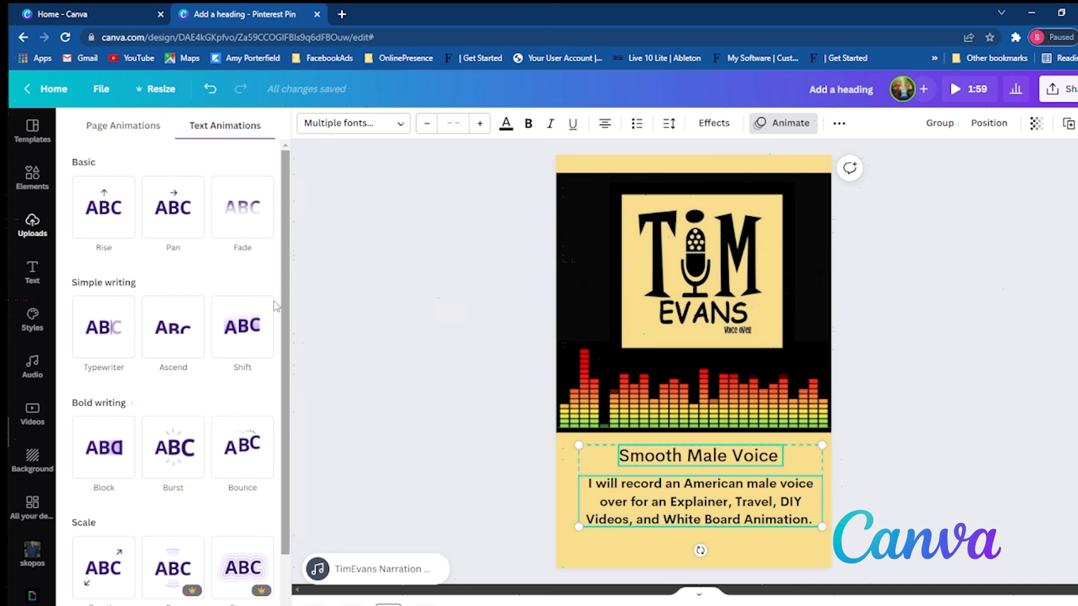
left_click(273, 207)
left_click(80, 207)
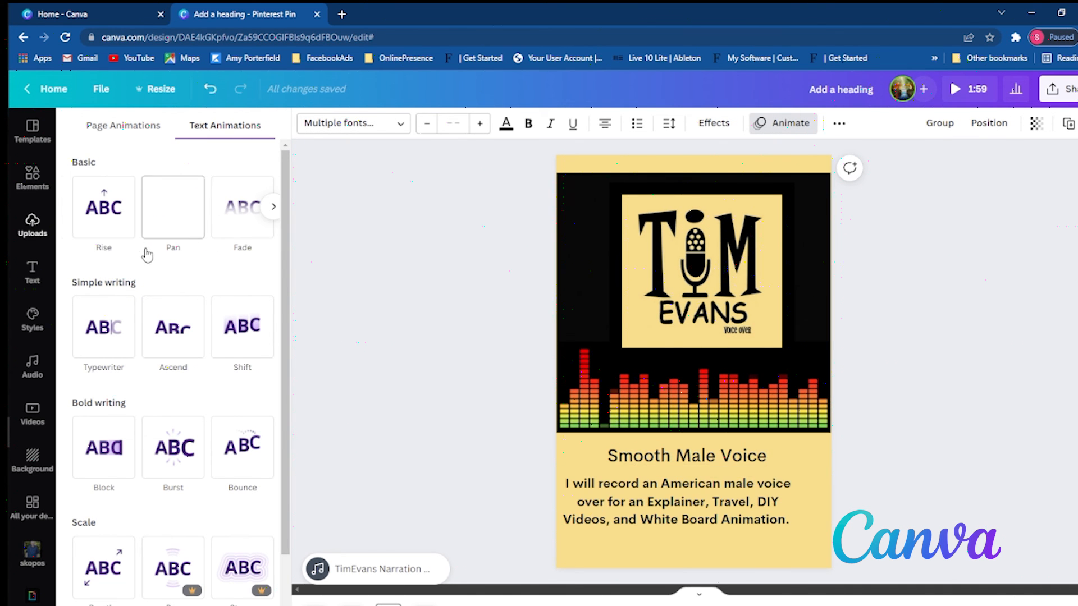
left_click(247, 218)
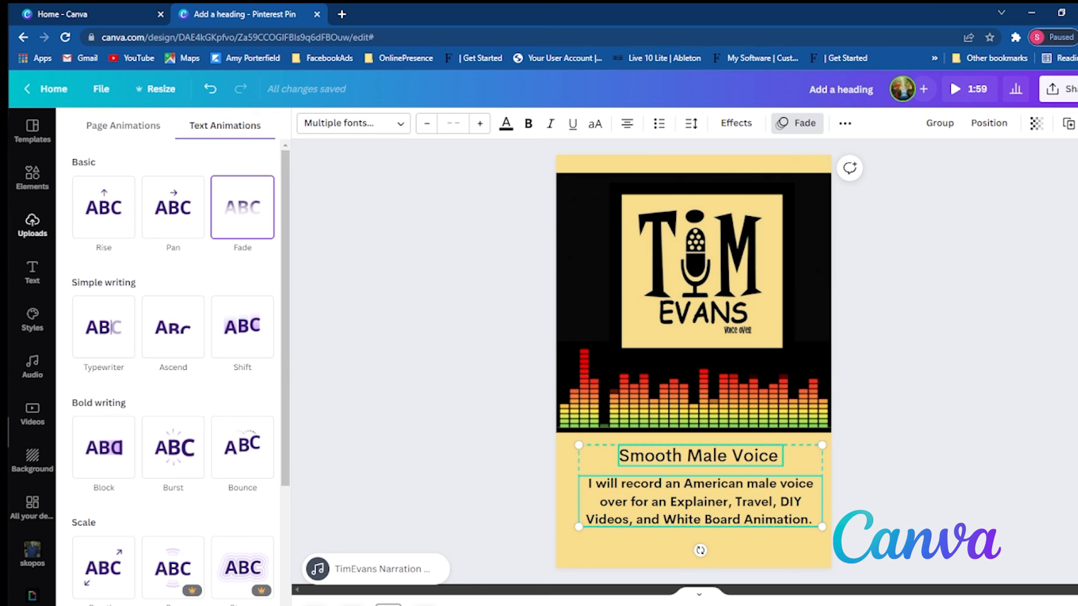
- On the 48 Hour Turn Around page, apply the Fade text animation to the heading and paragraph
left_click(425, 605)
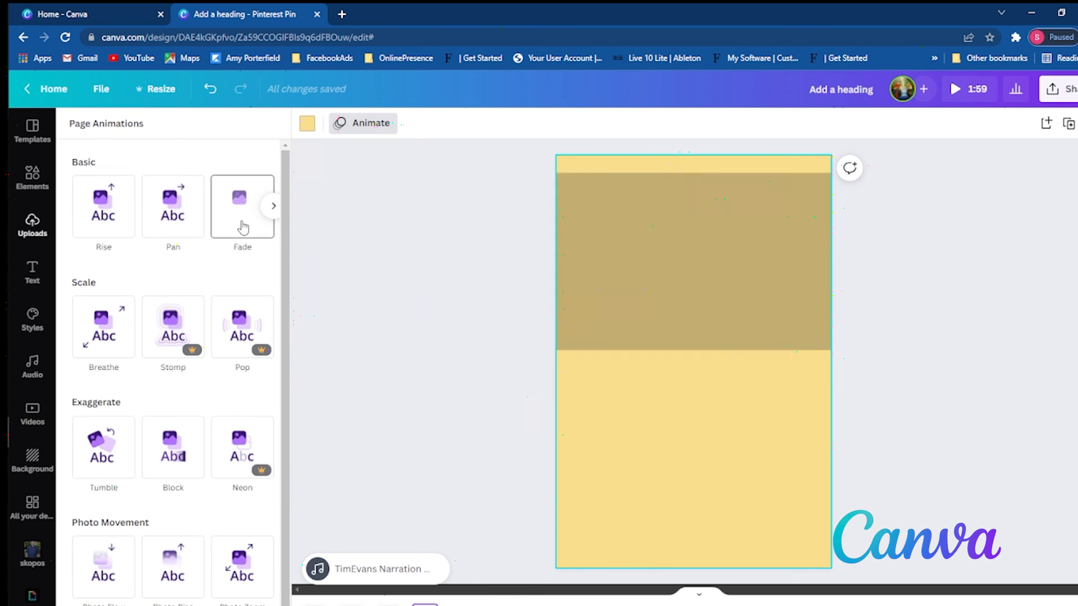
left_click(242, 224)
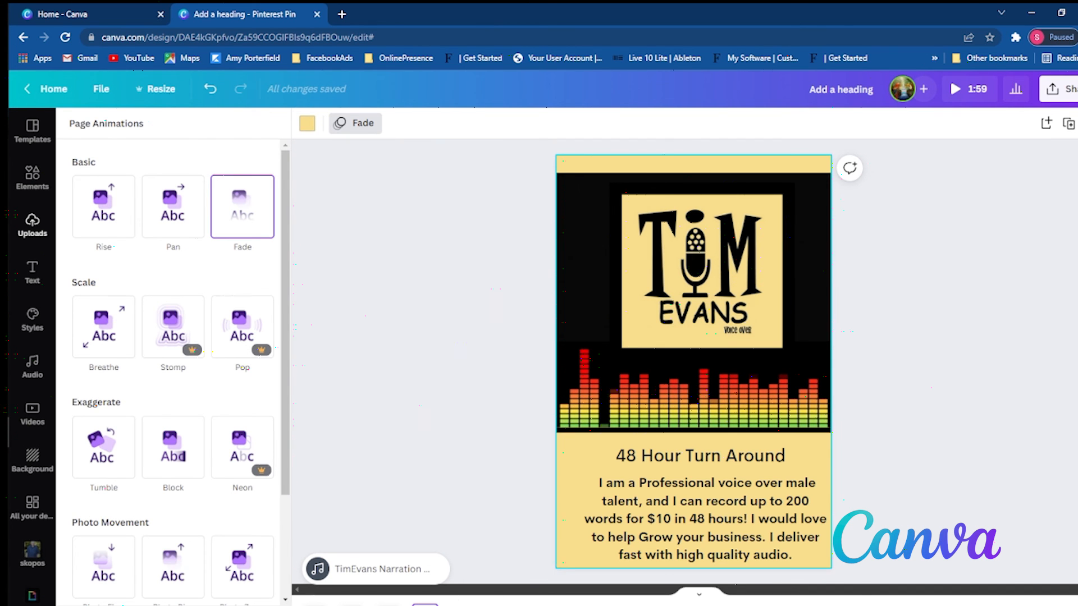
left_click(201, 605)
left_click(770, 454)
left_click(744, 516, "shift")
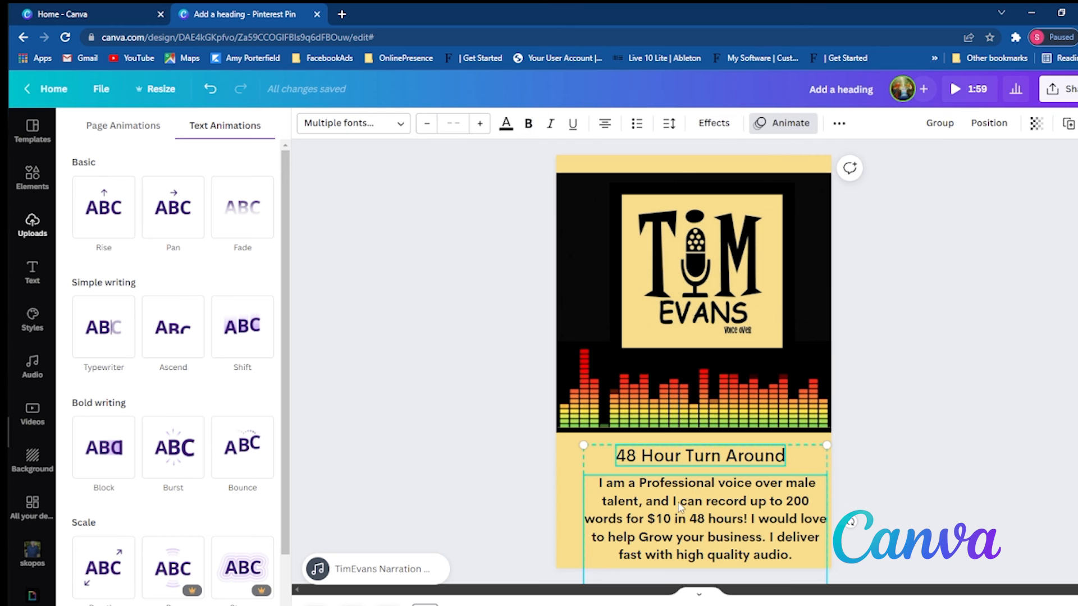
left_click(236, 223)
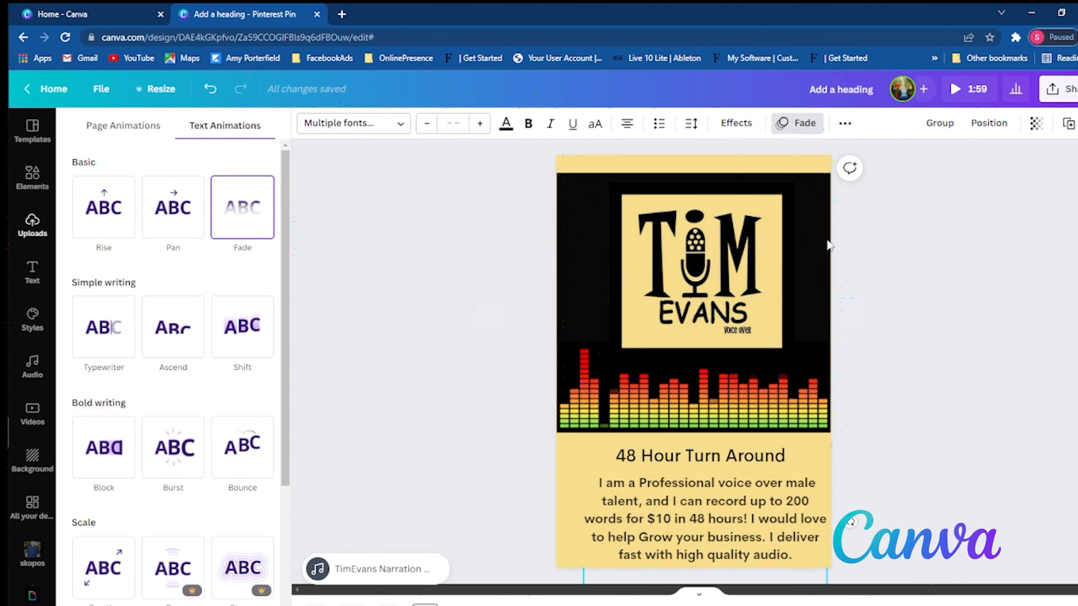
left_click(922, 327)
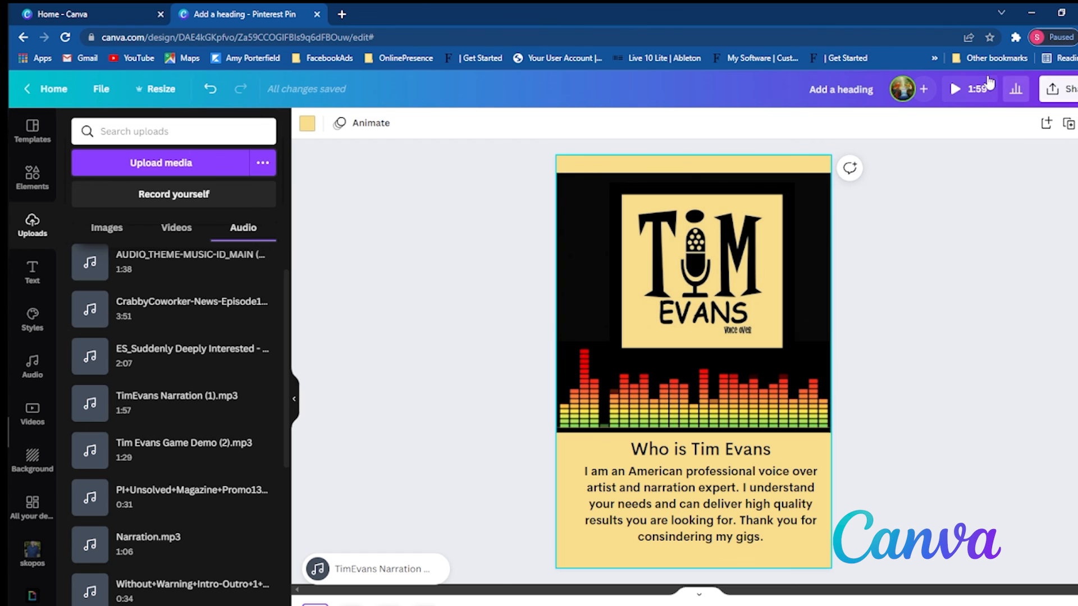
- Preview the animated design from the first page, skip ahead to the later pages, and close the preview
left_click(964, 88)
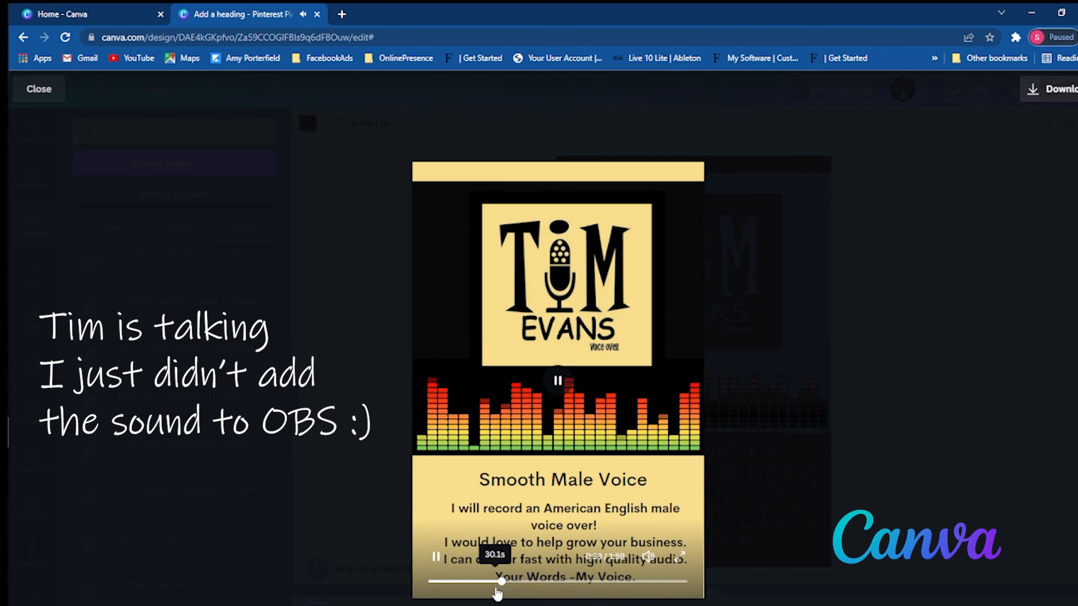
left_click_drag(504, 584, 556, 569)
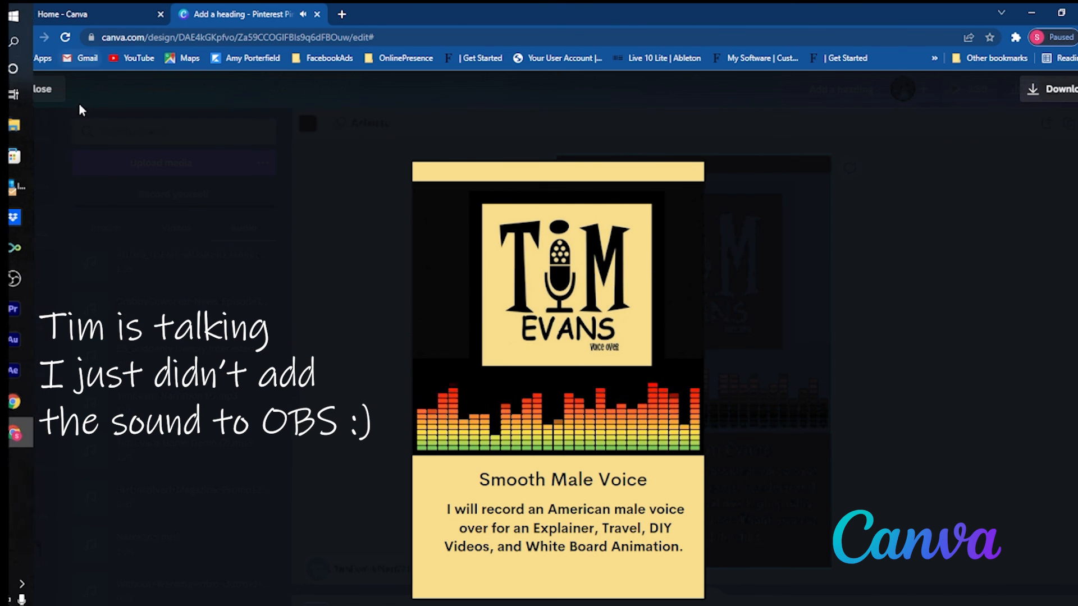
left_click(52, 91)
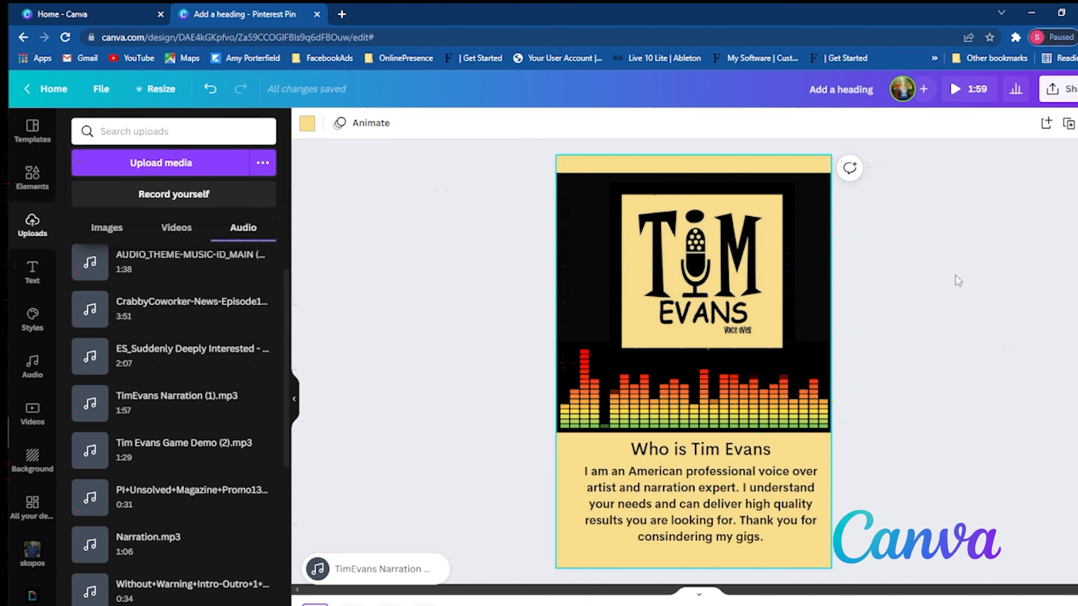
- Check the download settings for an MP4 video of all four pages and close them
left_click(1055, 91)
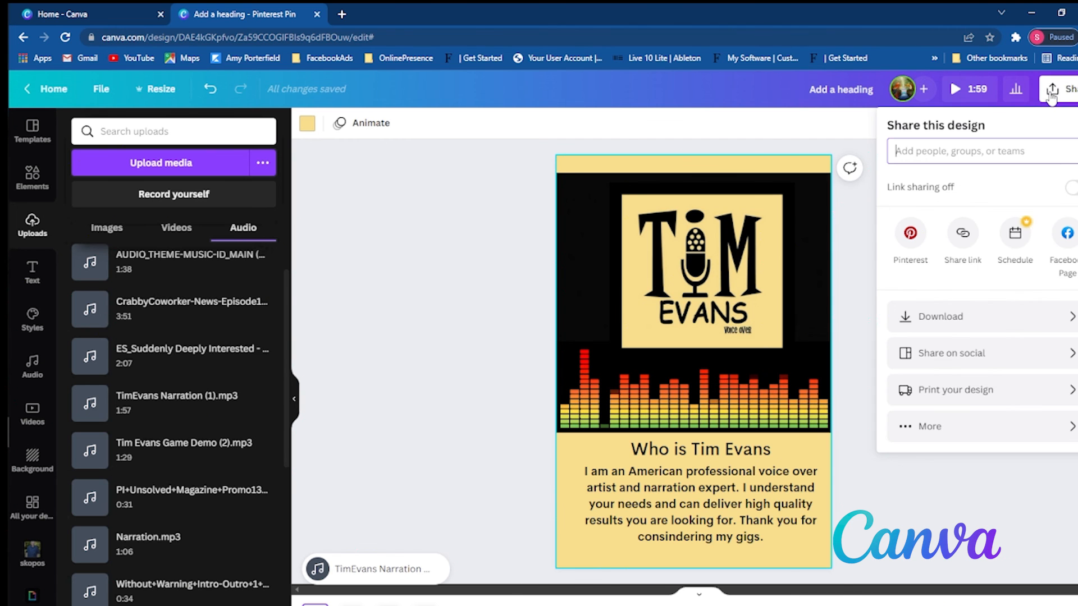
left_click(1004, 330)
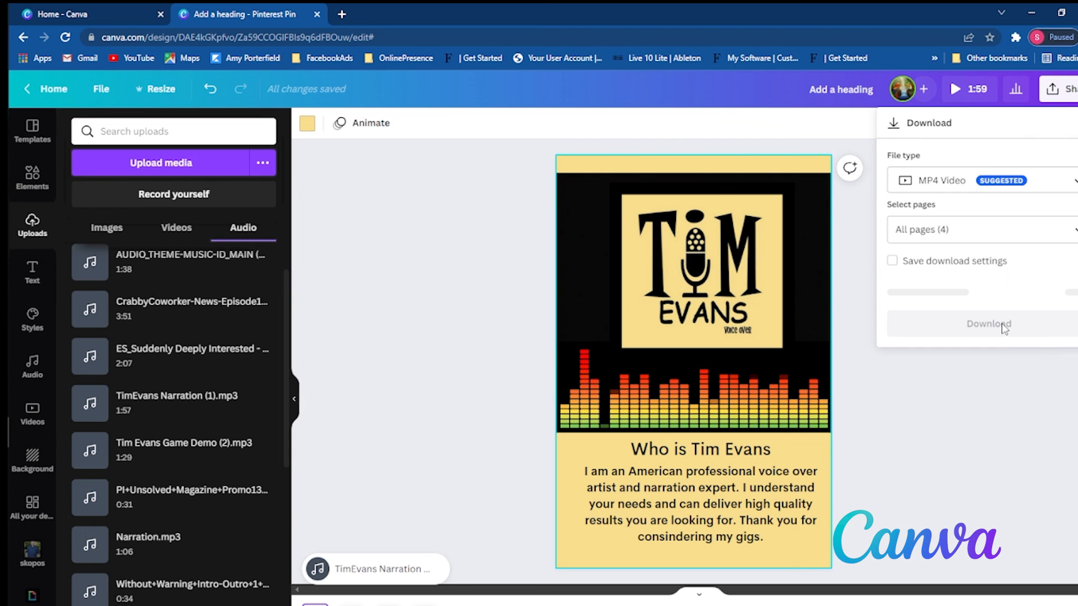
left_click(1007, 359)
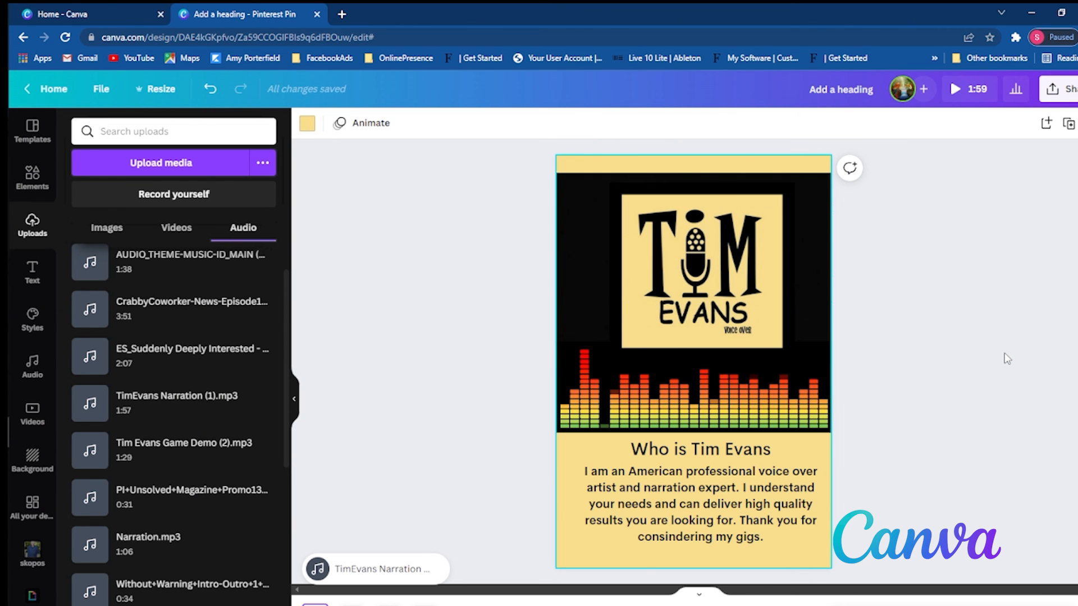